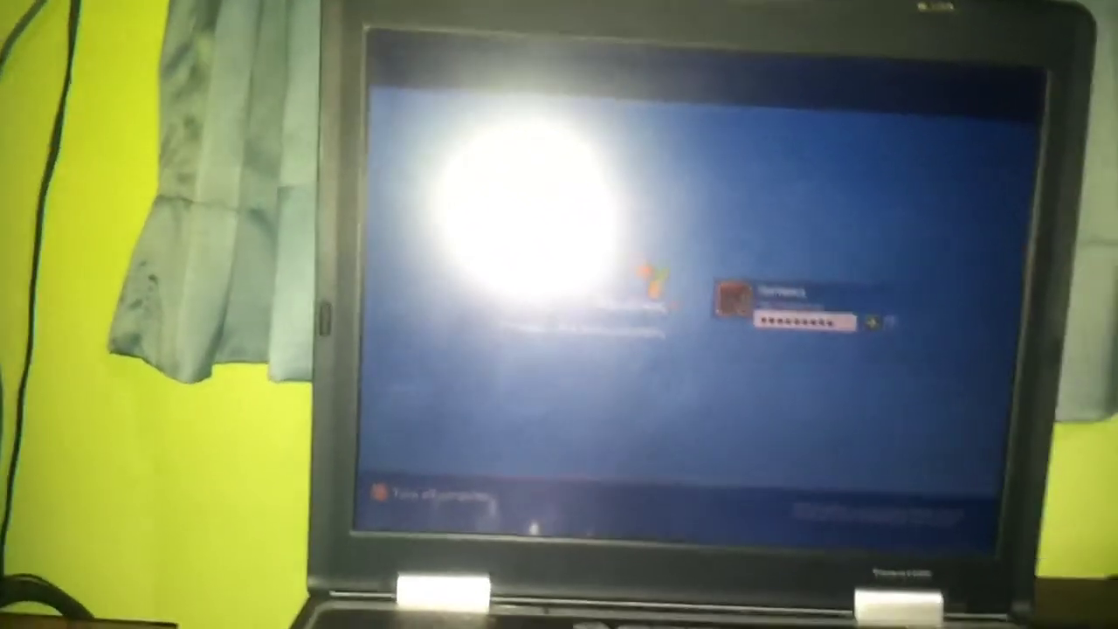
Sign in to the Windows 7 laptop with the account password.
key(Return)
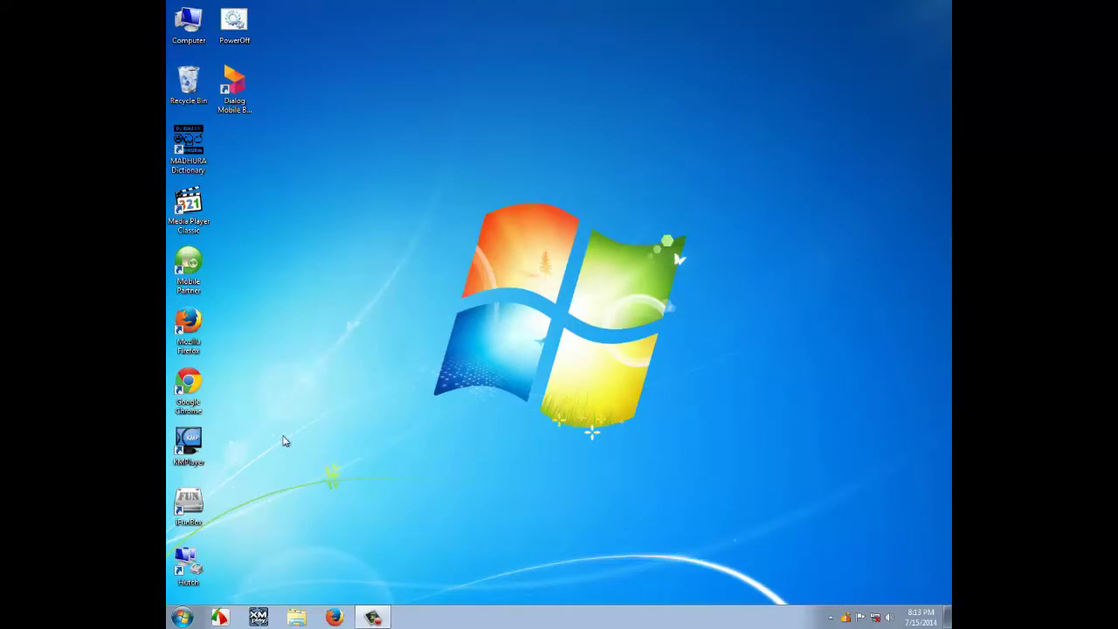
Open the Computer Name change dialog in Computer's System Properties, showing workgroup MSHOME.
click(182, 618)
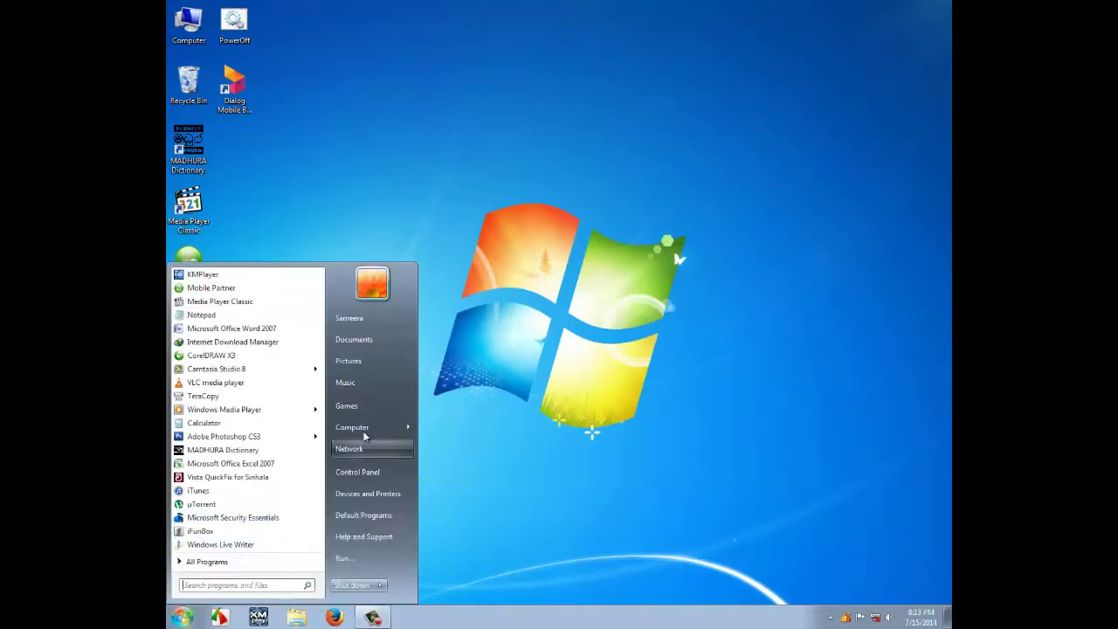
right_click(366, 428)
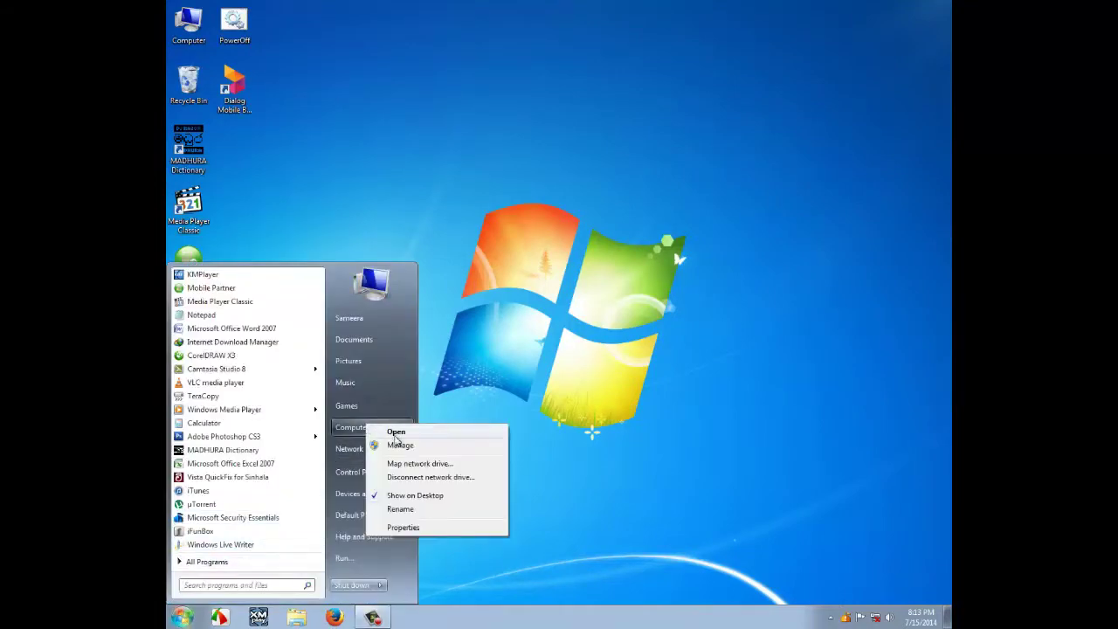
click(424, 528)
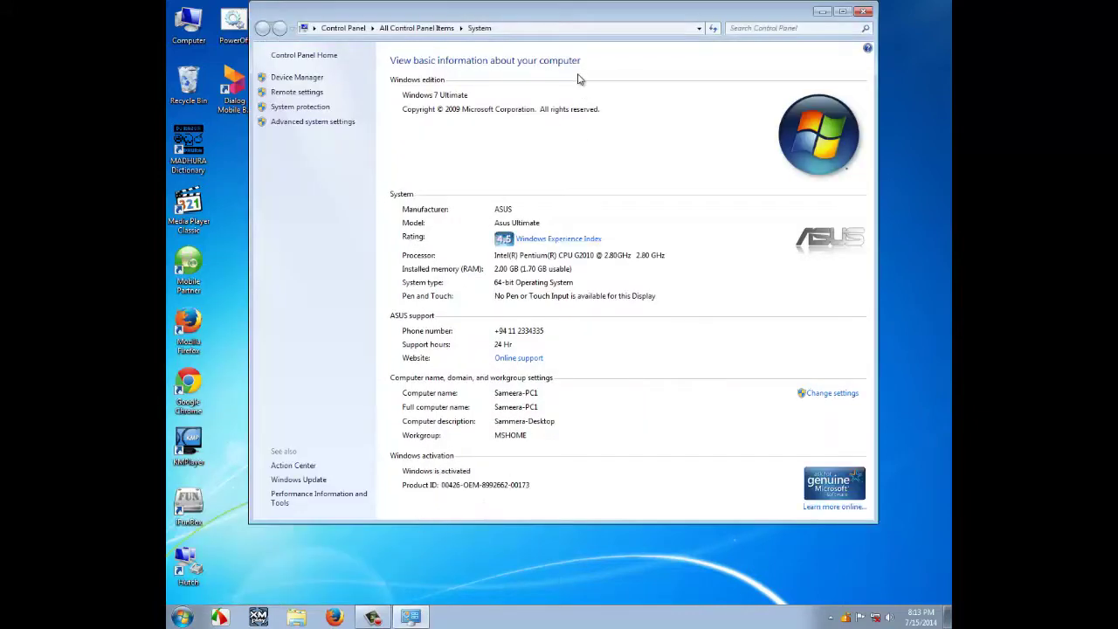
drag(564, 15, 590, 57)
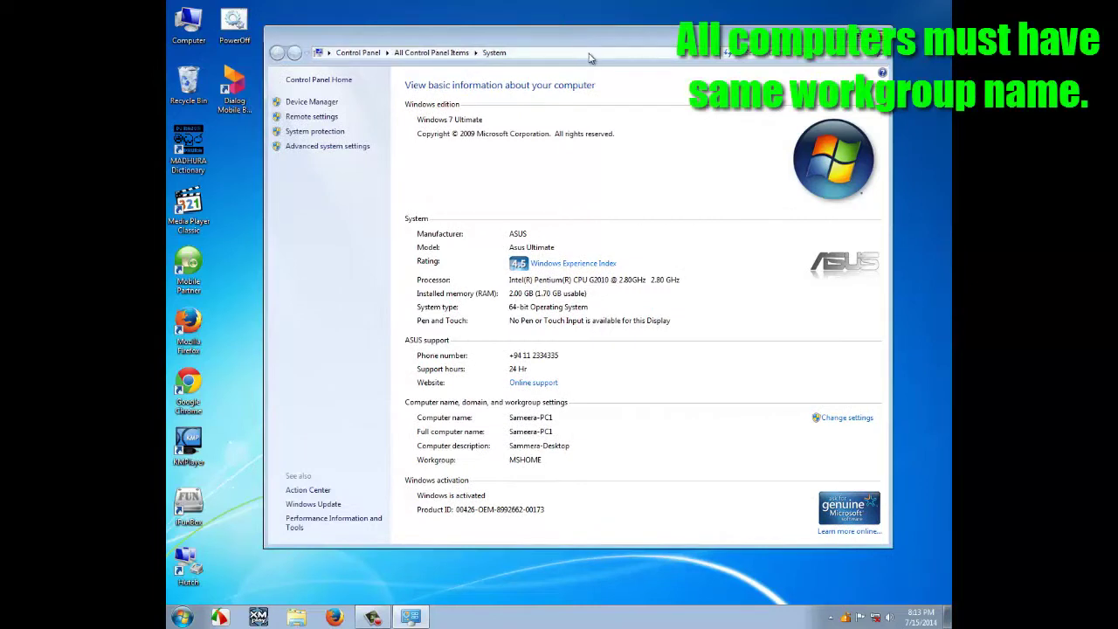
click(339, 148)
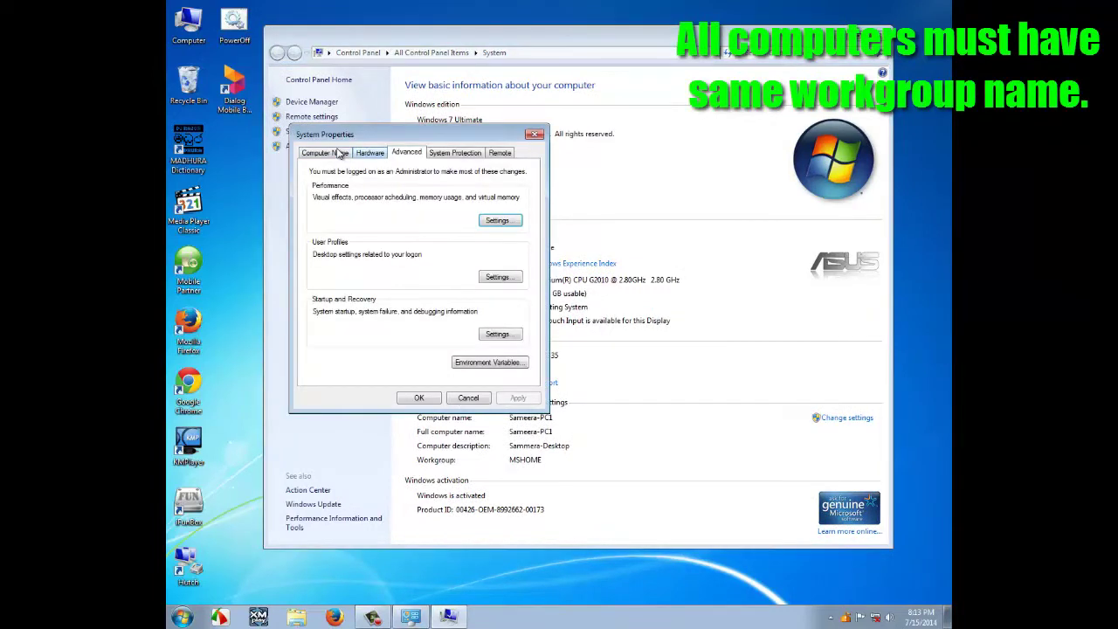
click(340, 153)
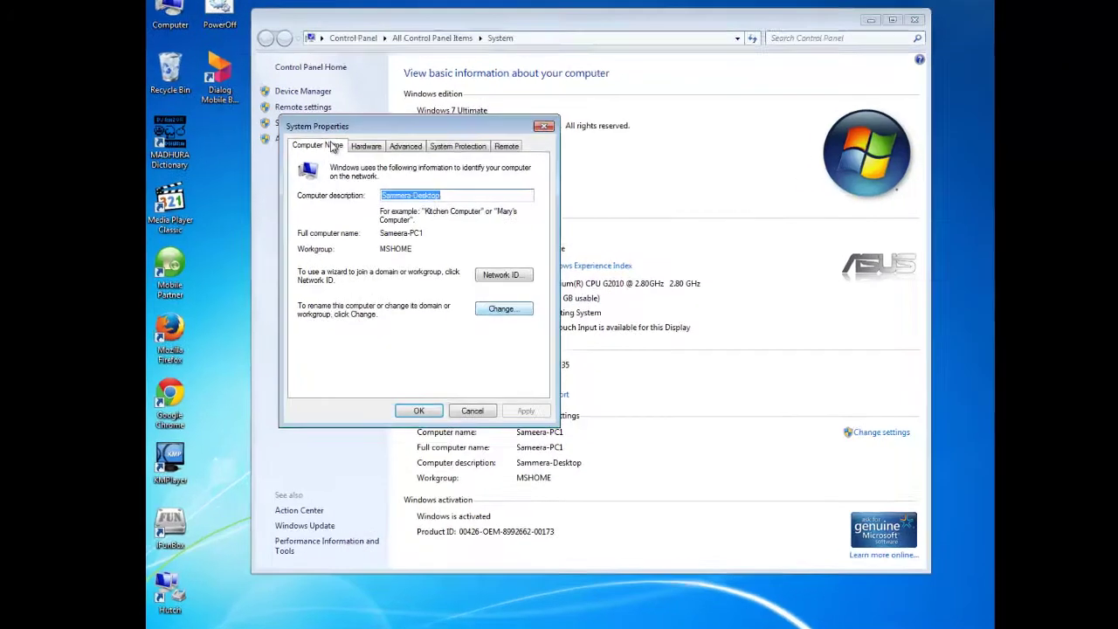
key(alt+c)
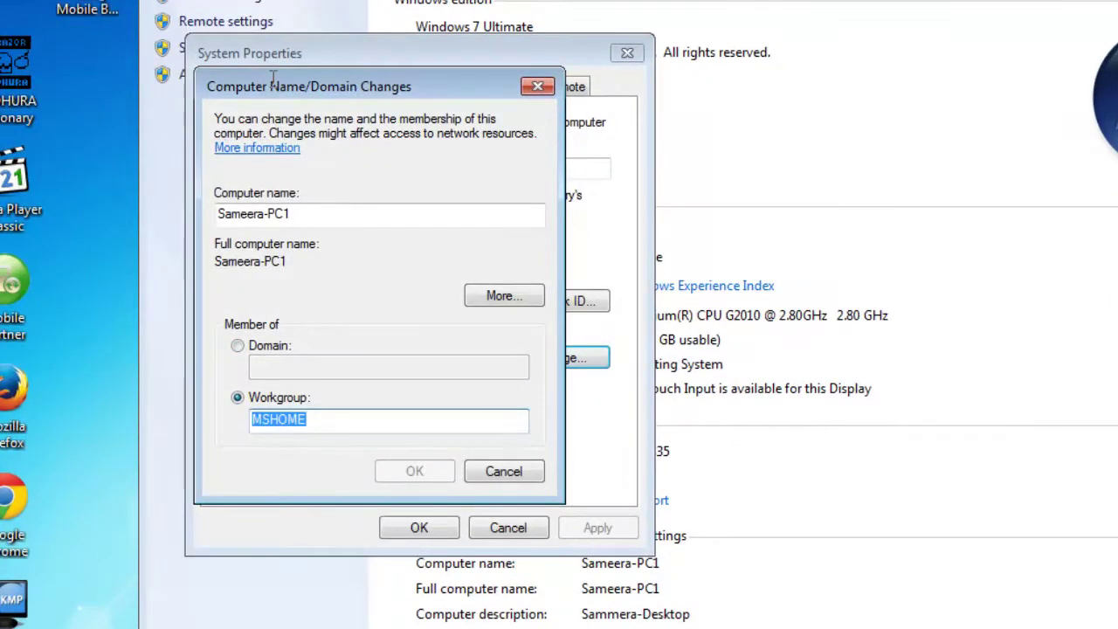
Rename the Windows 7 workgroup from MSHOME to MYHOMENETWORK, accept the notices and close.
key(BackSpace)
key(BackSpace)
key(BackSpace)
key(BackSpace)
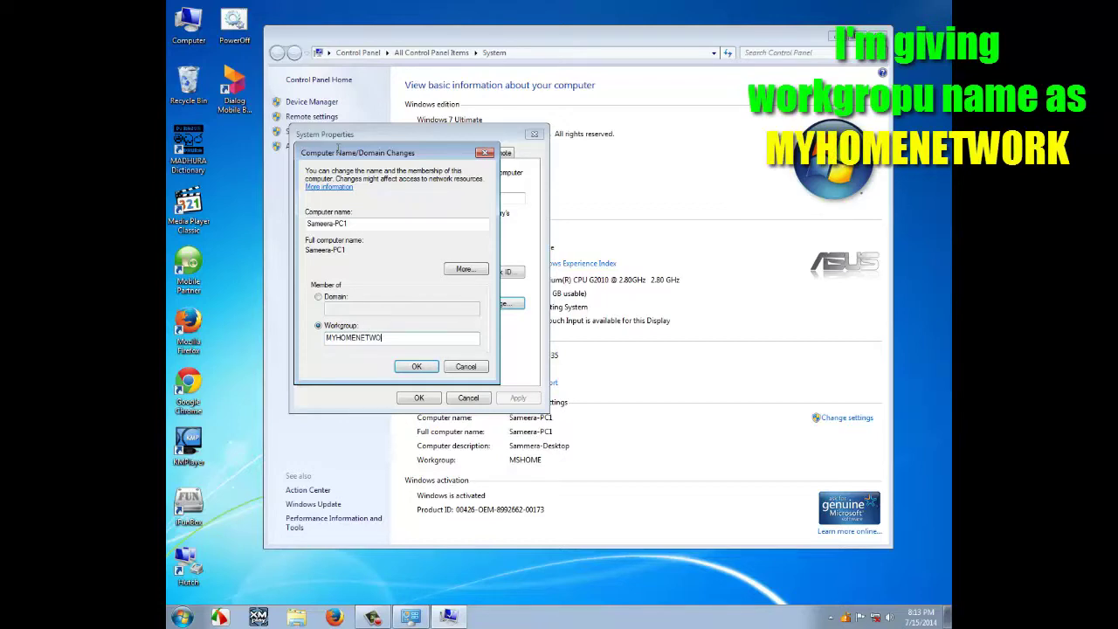
text(K)
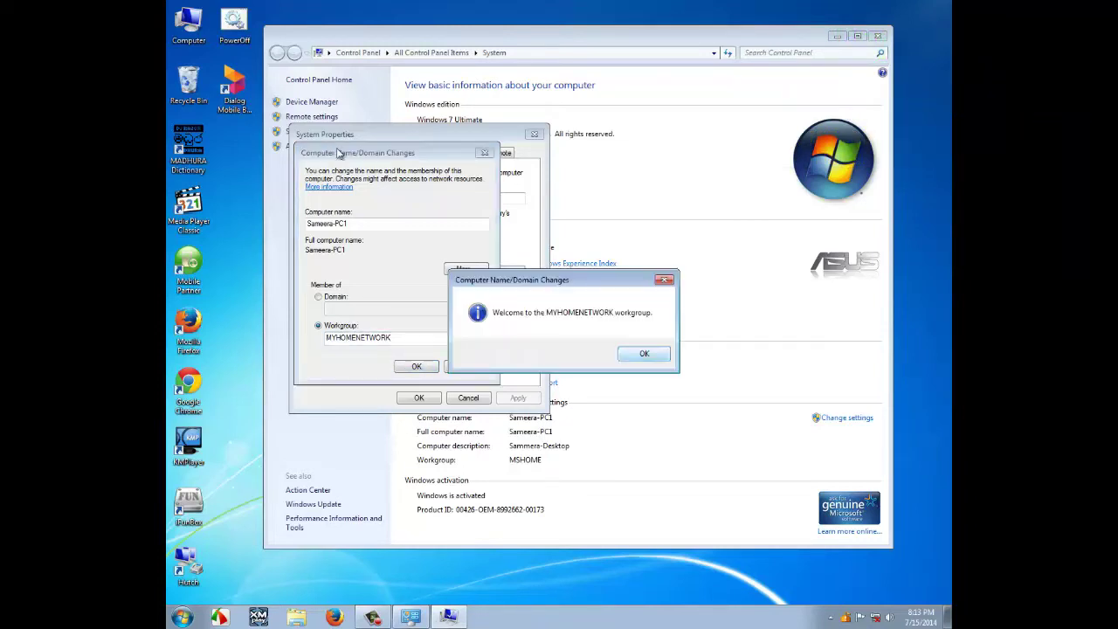
key(Return)
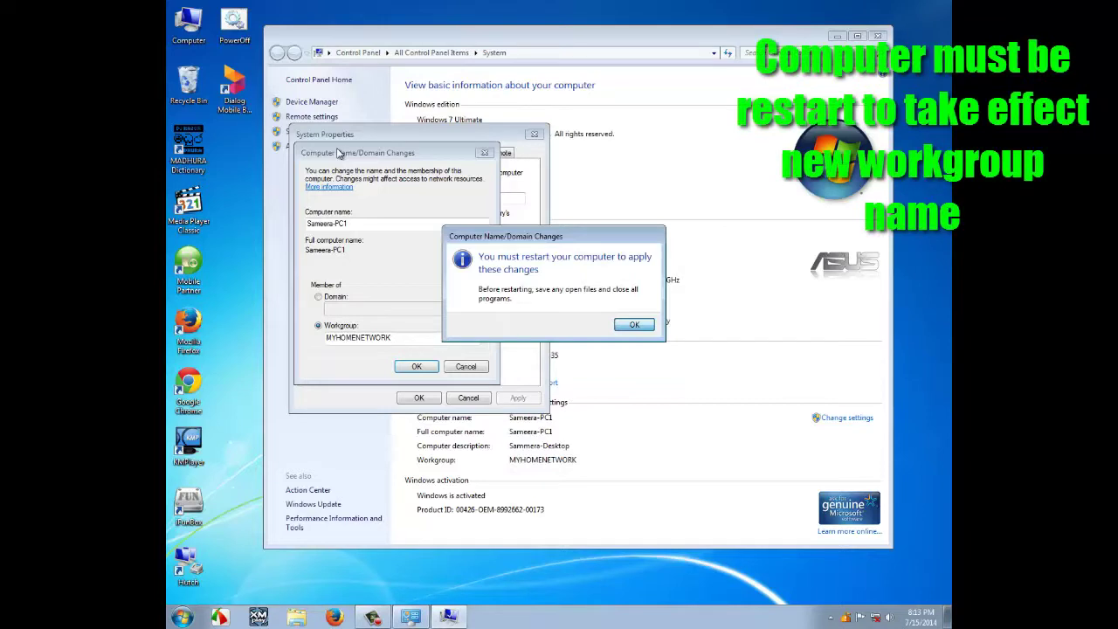
key(Return)
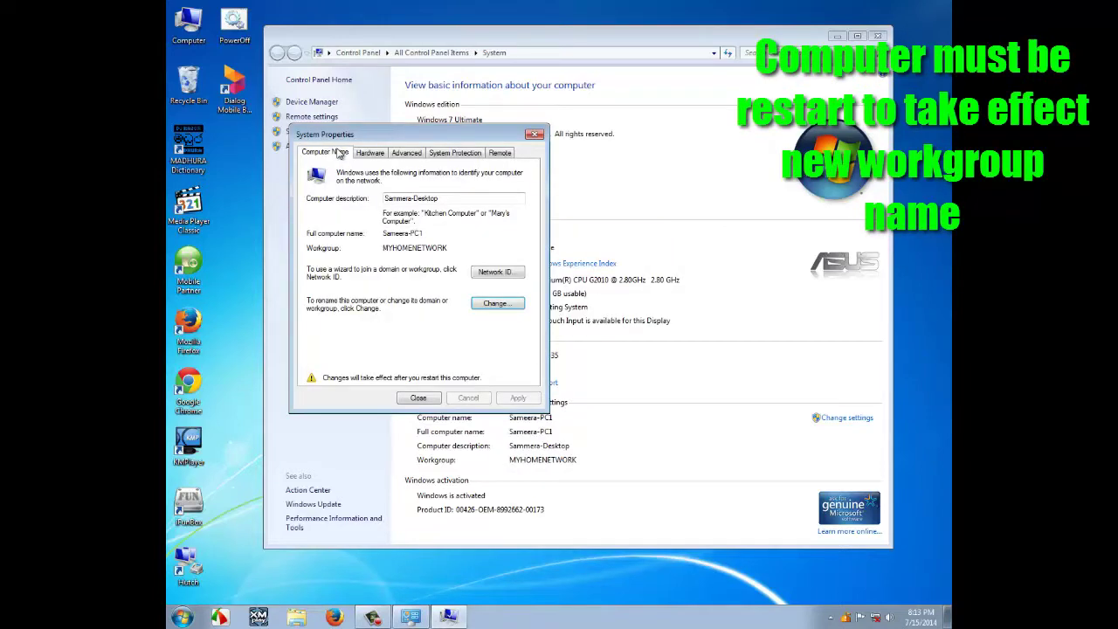
key(Return)
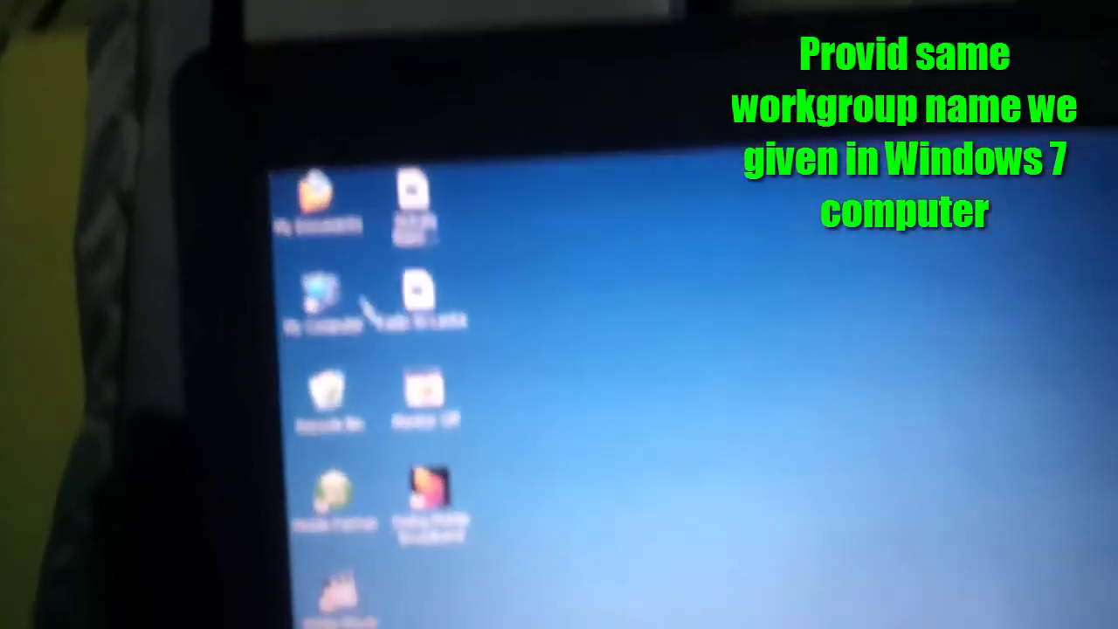
Open My Computer's properties on the XP laptop at the Computer Name tab.
double_click(297, 266)
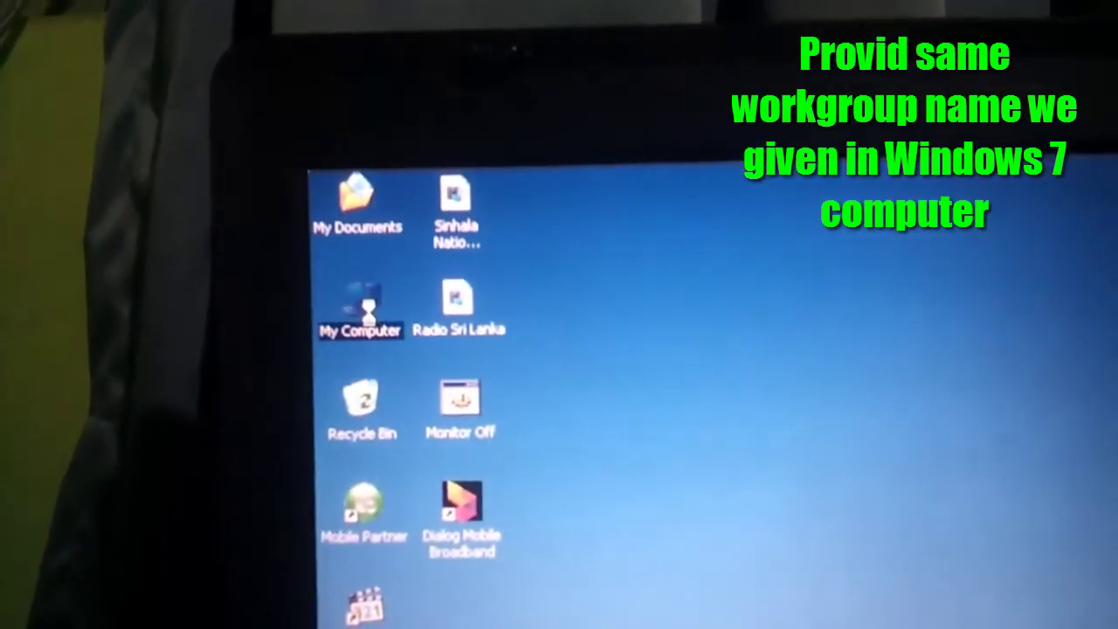
right_click(356, 305)
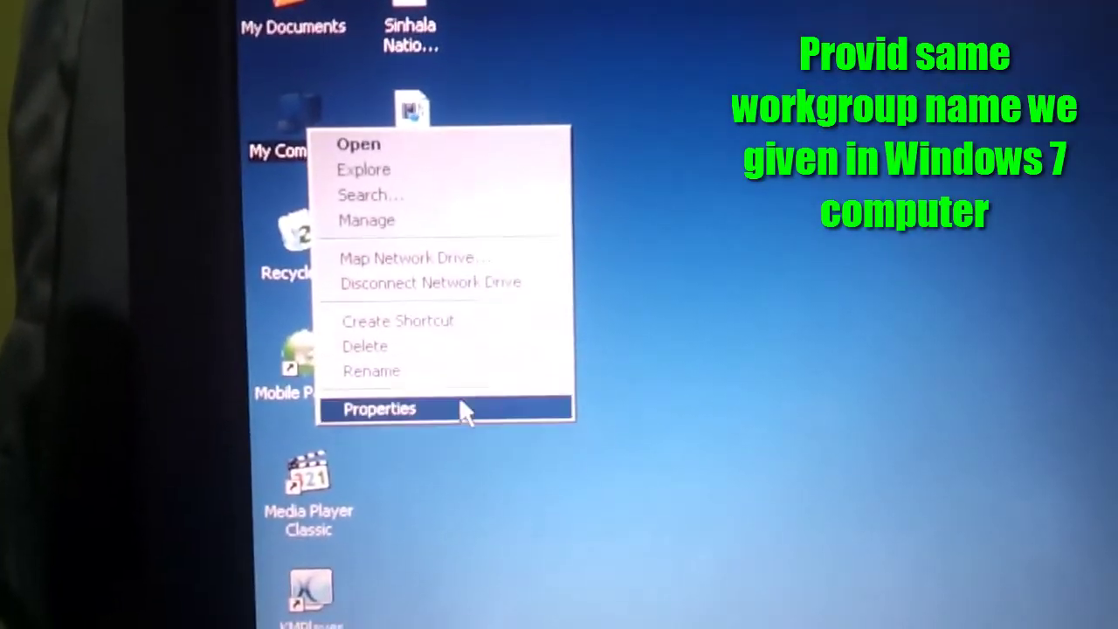
click(462, 400)
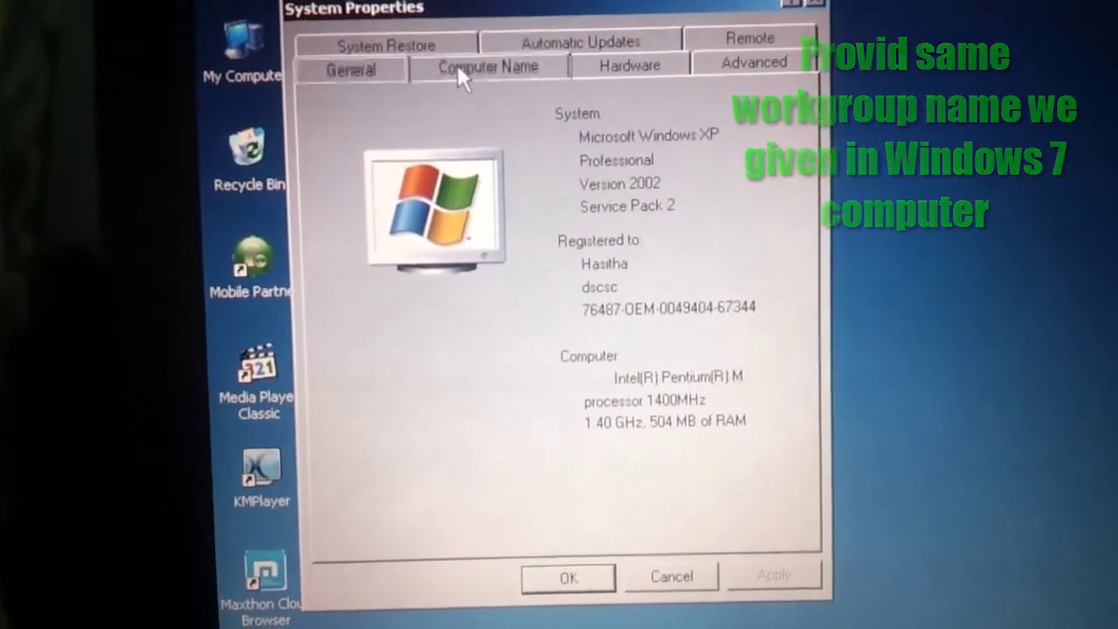
click(476, 80)
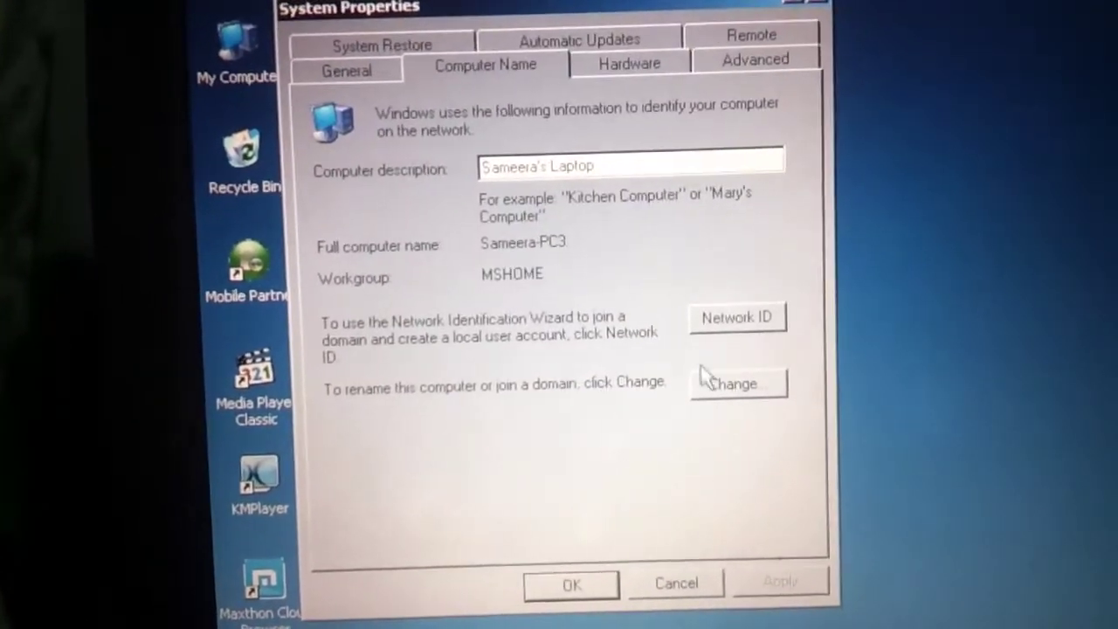
Change the XP workgroup from MSHOME to MYHOMENETWORK, accept the messages and restart now.
click(725, 384)
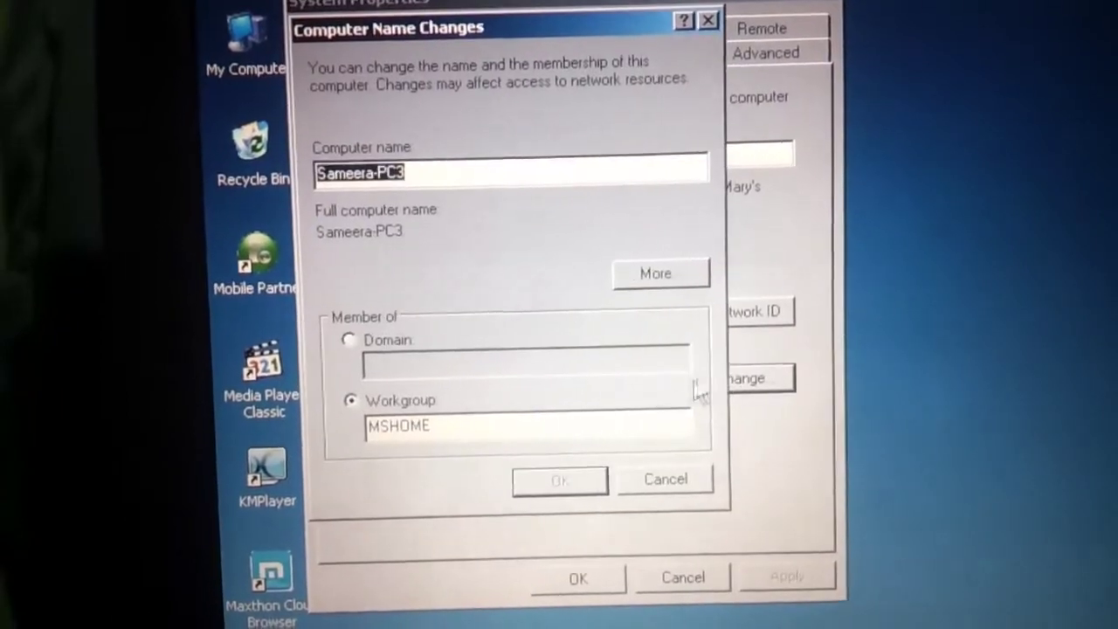
double_click(578, 429)
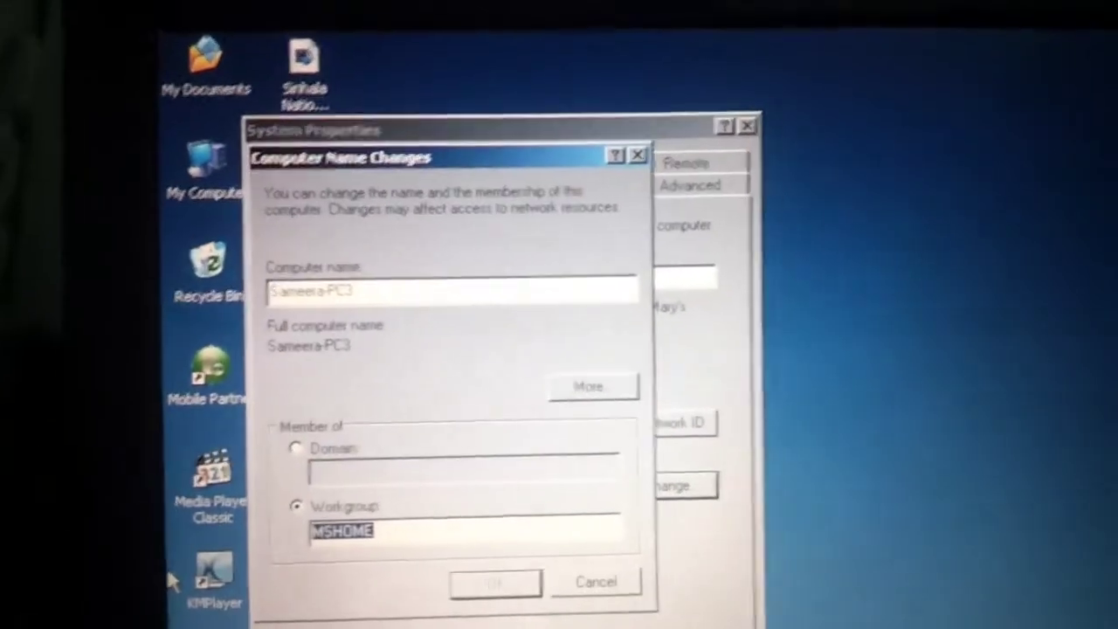
text(MYHOMENETWORK)
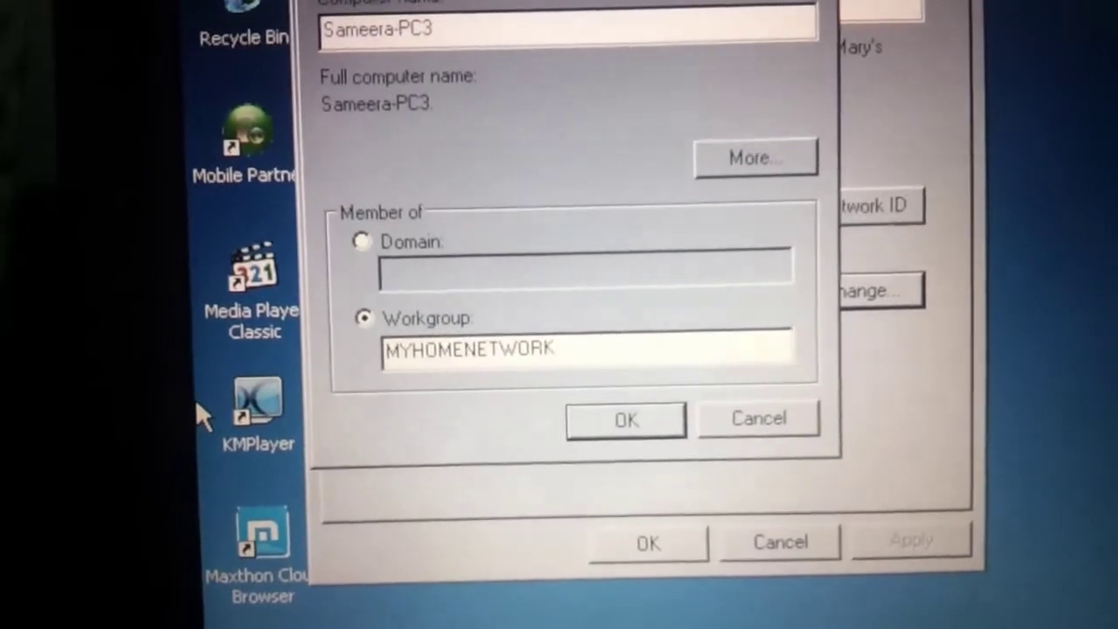
click(644, 408)
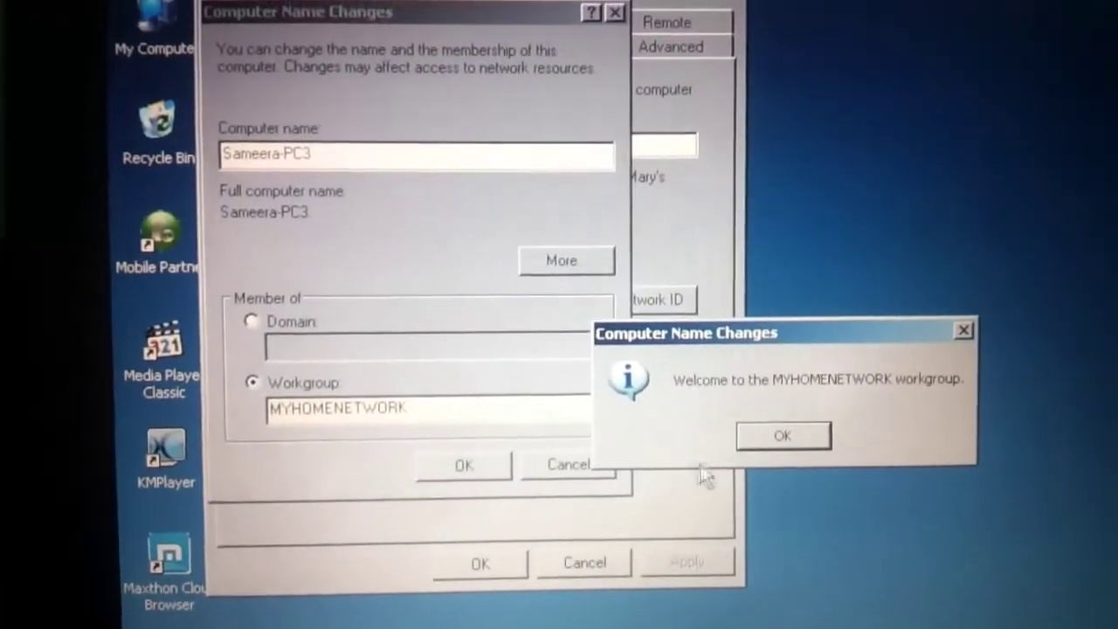
click(754, 443)
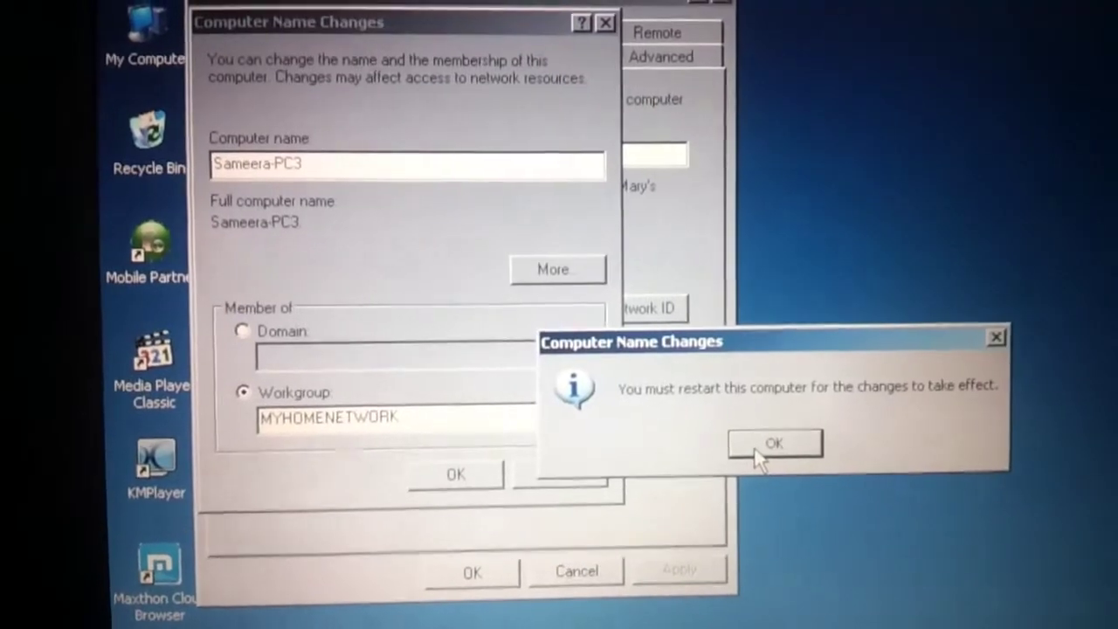
click(752, 443)
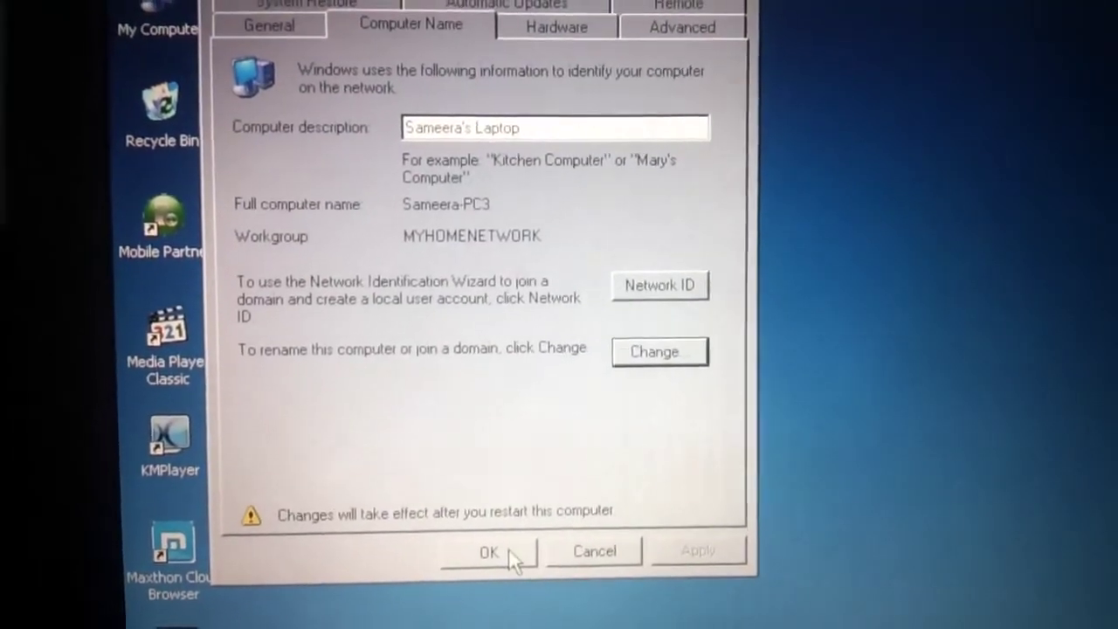
click(513, 553)
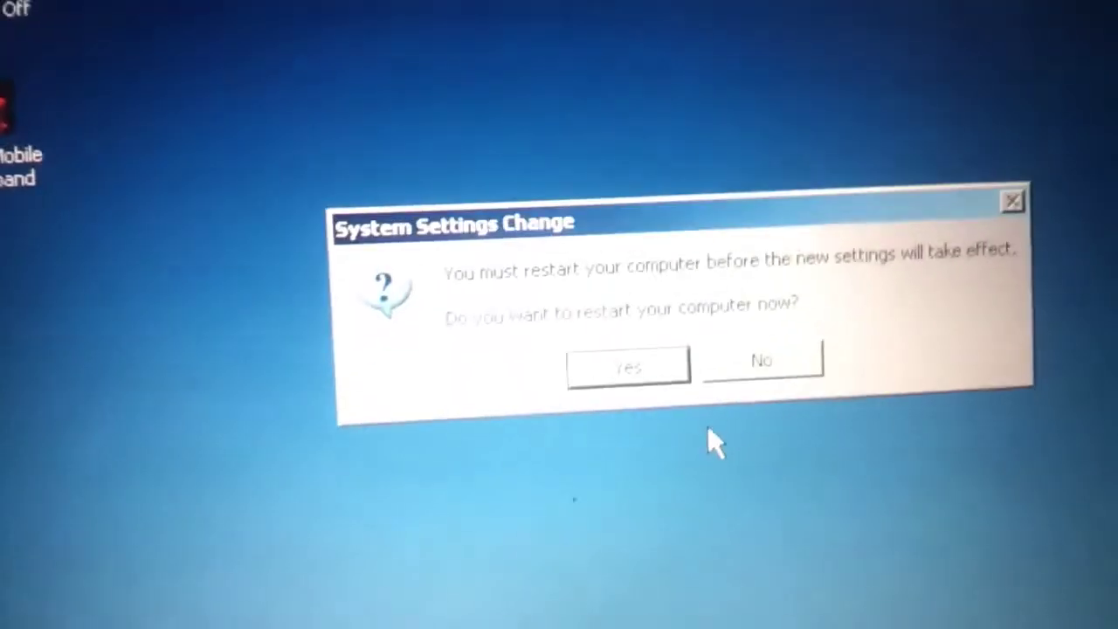
click(649, 356)
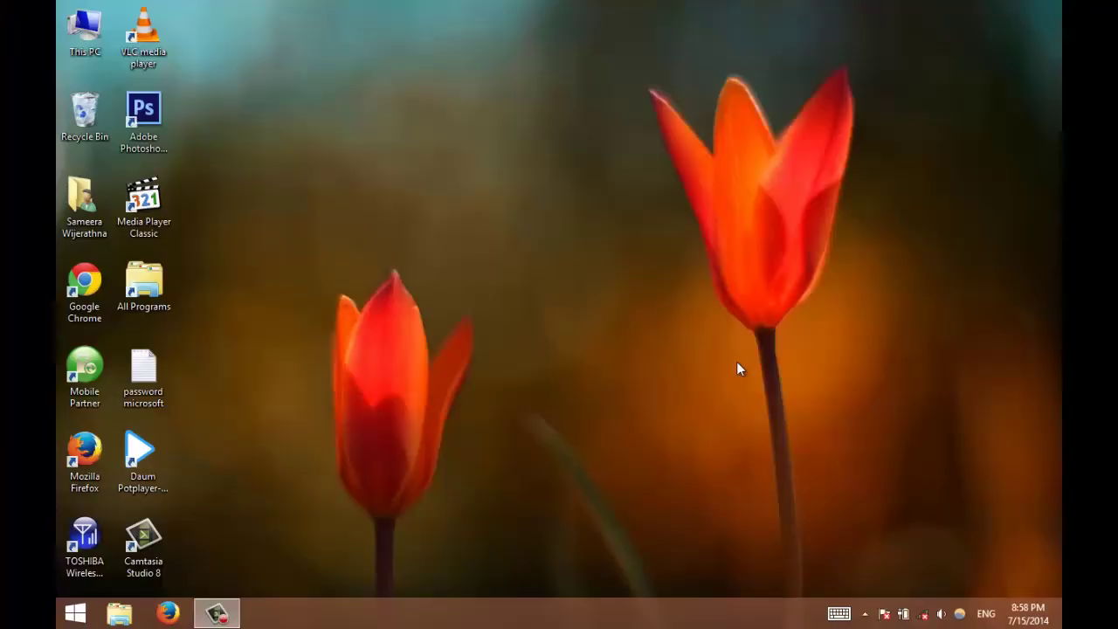
Open This PC's system properties from the Windows 8.1 Start screen's full app list.
click(72, 616)
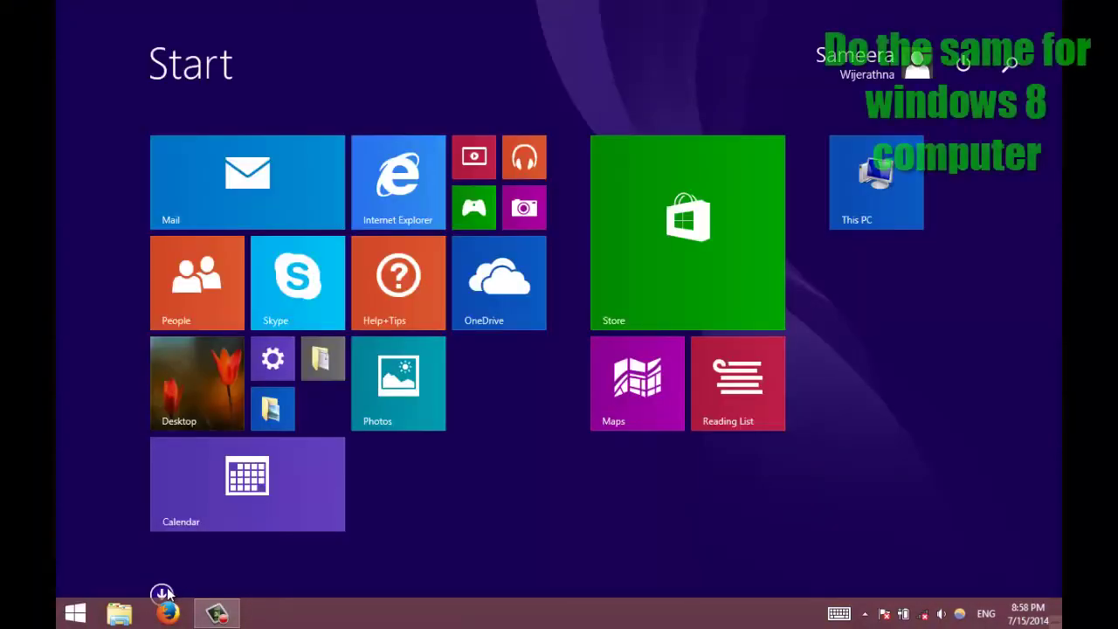
click(162, 594)
scroll(613, 473, down, 5)
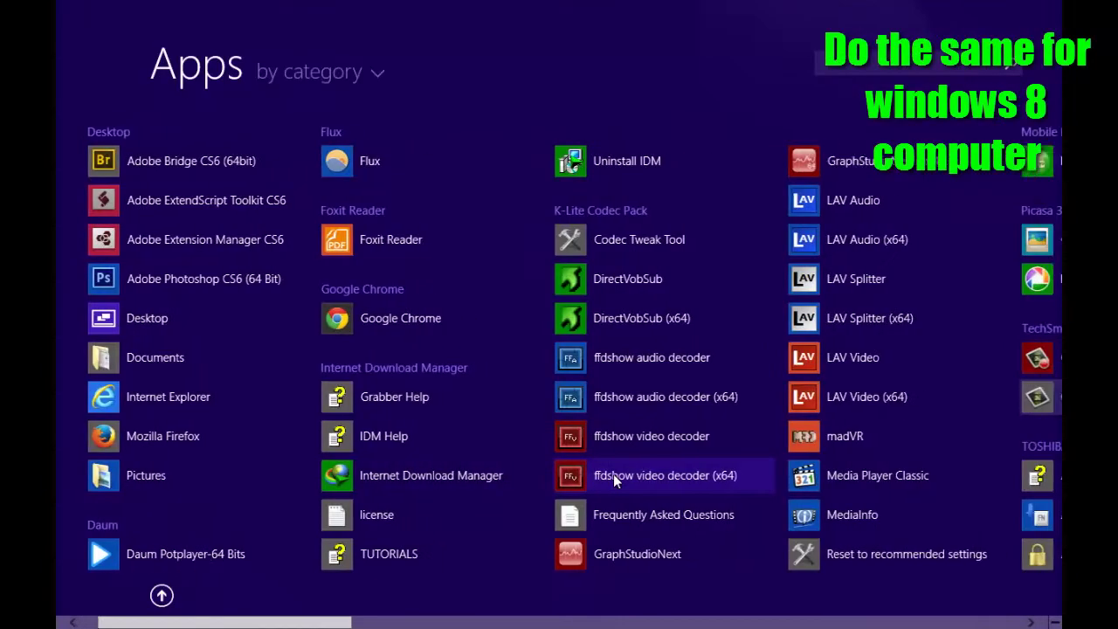
scroll(645, 458, down, 3)
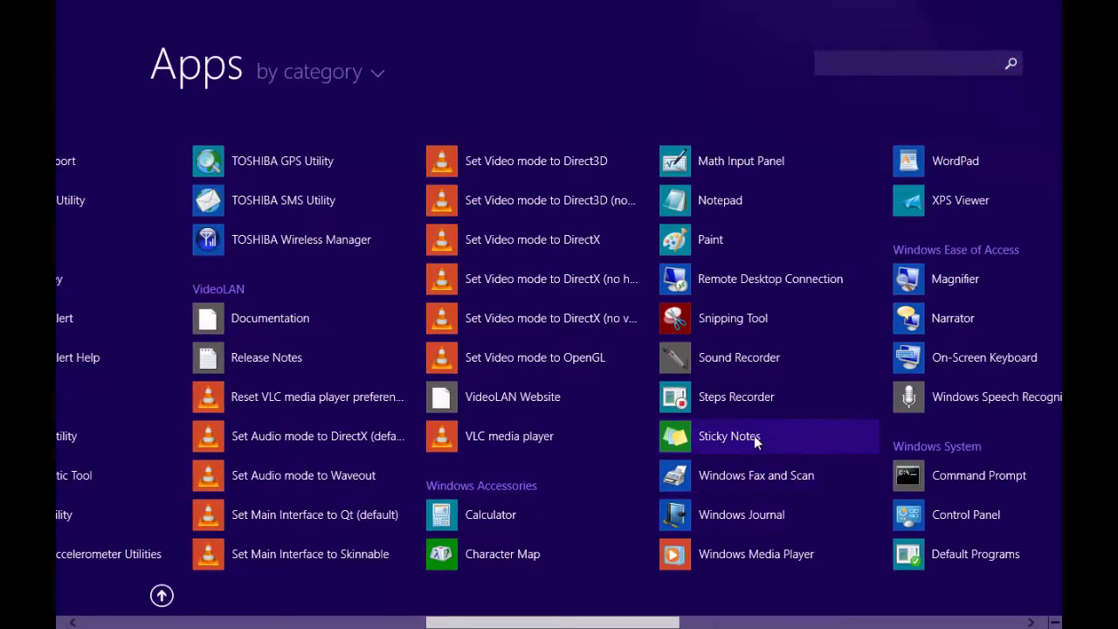
scroll(760, 437, down, 3)
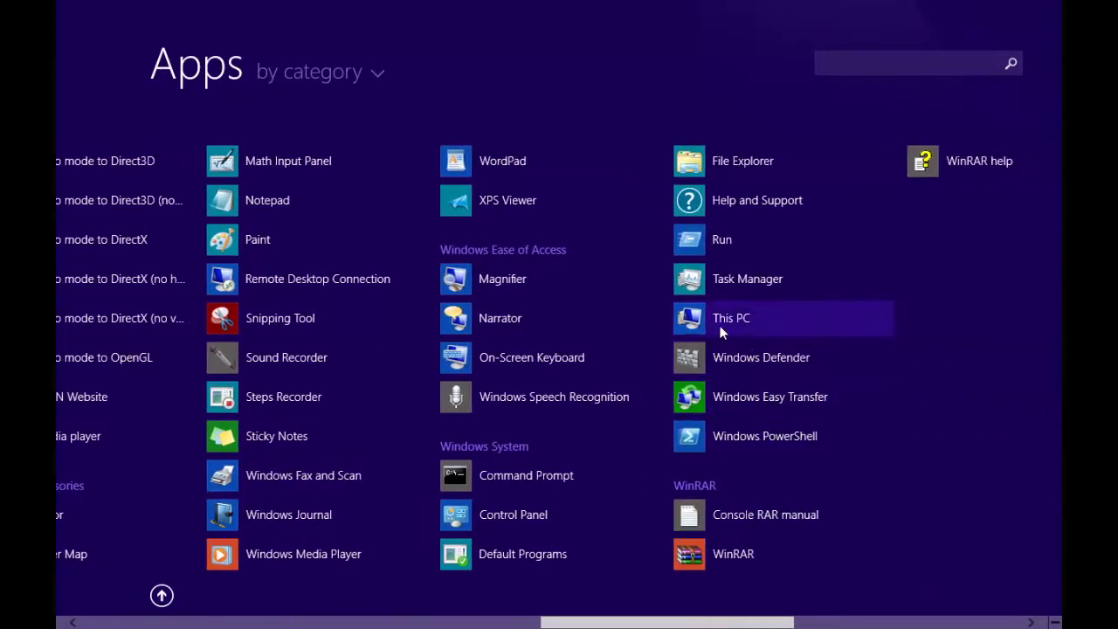
right_click(705, 330)
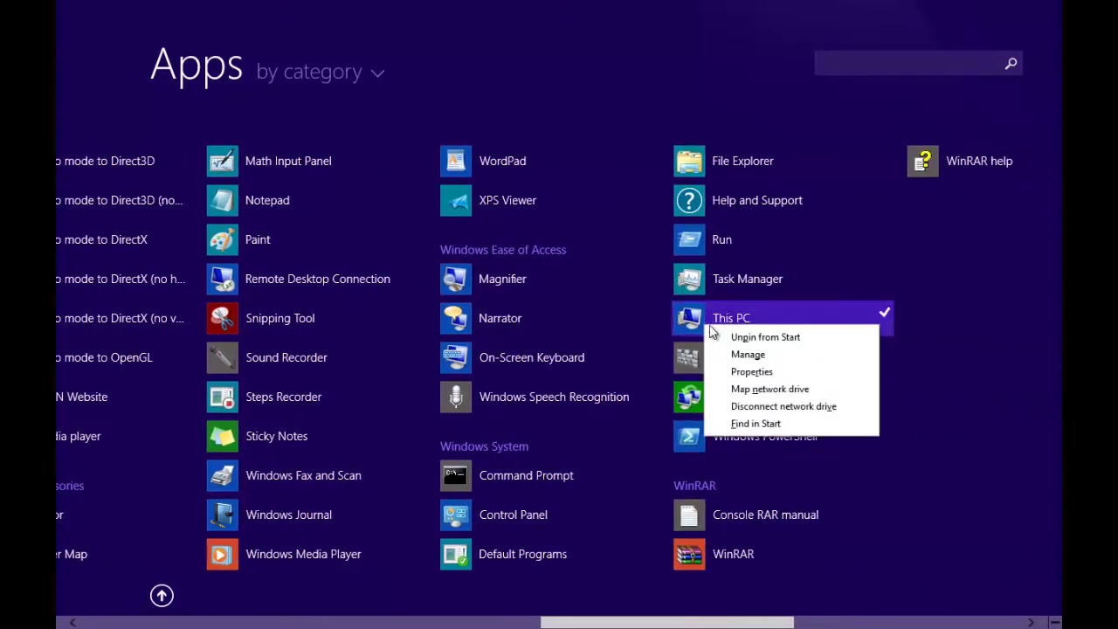
click(759, 372)
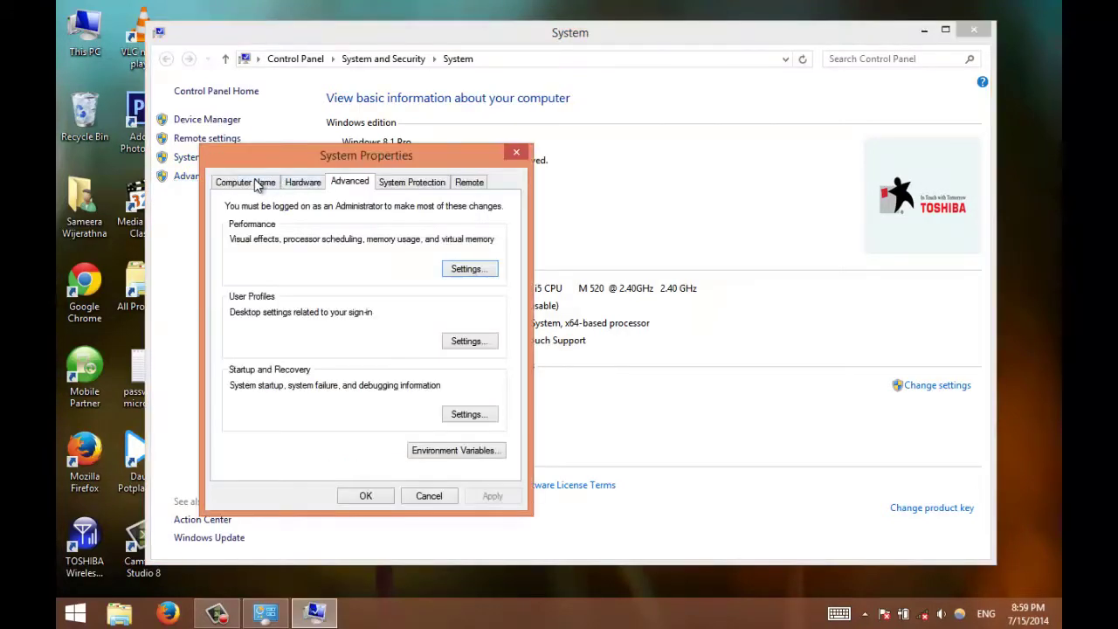
Join the Windows 8.1 PC to workgroup MYHOMENETWORK, accept the welcome and restart notices, then close.
click(257, 184)
click(447, 374)
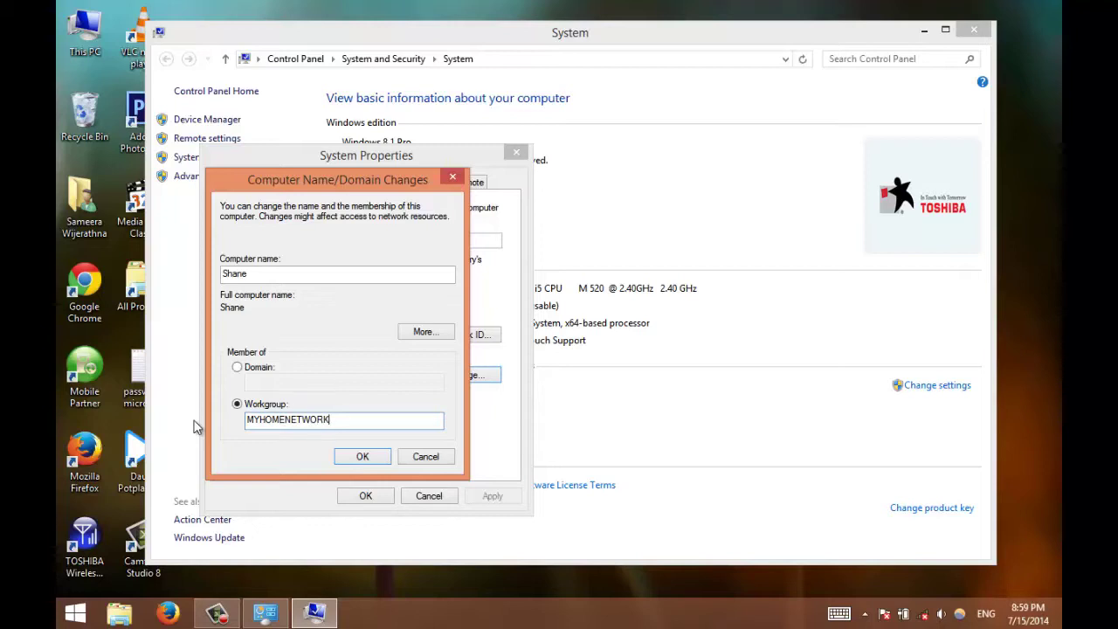
click(364, 454)
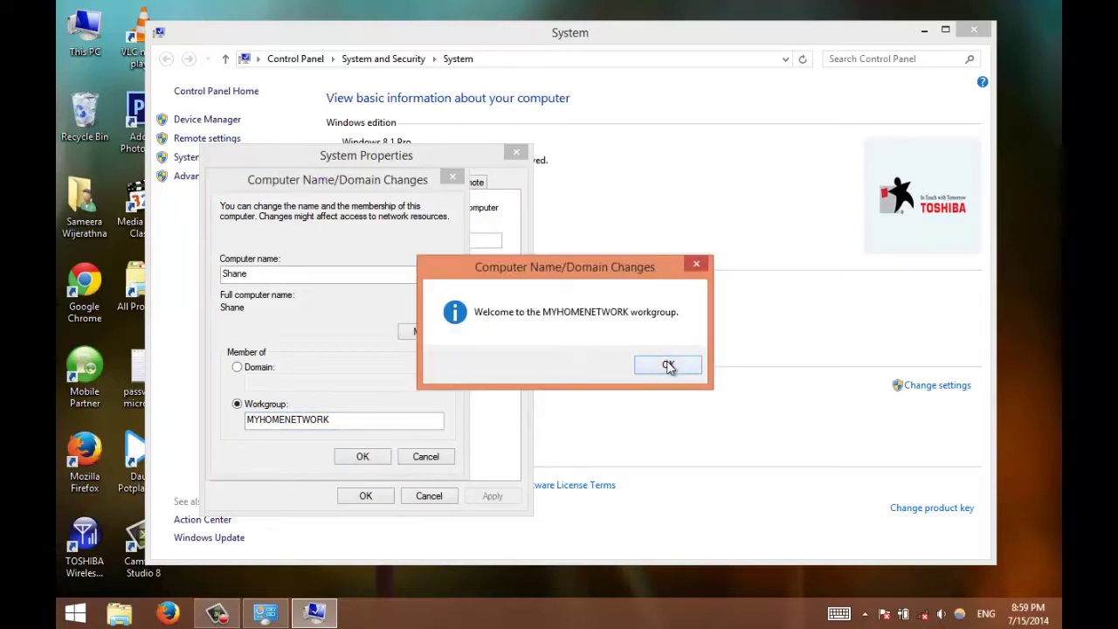
click(668, 366)
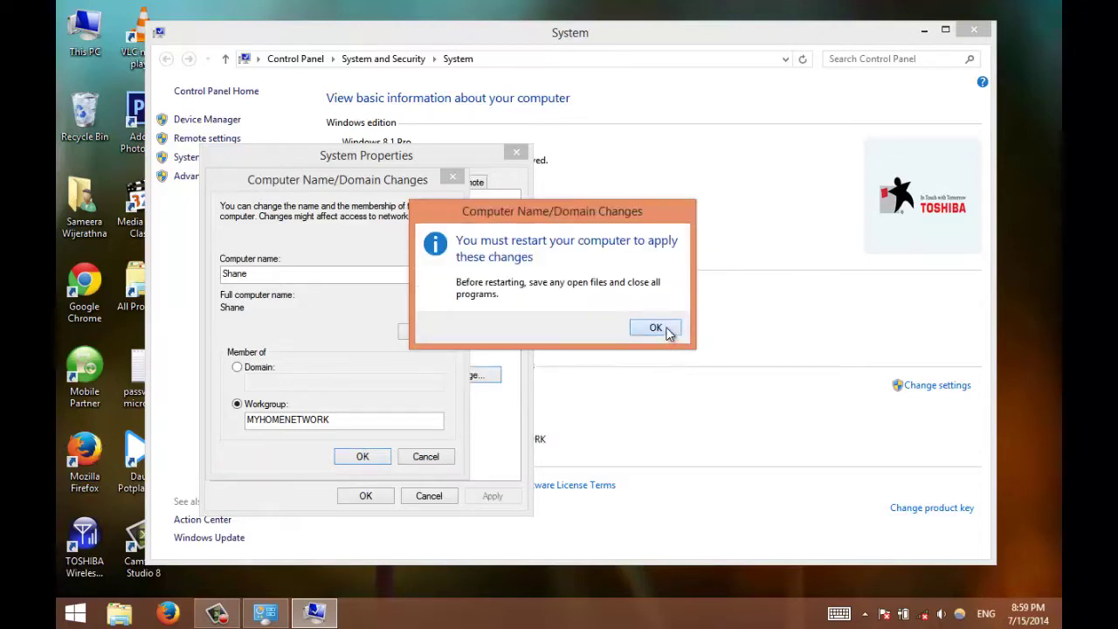
click(656, 329)
click(365, 496)
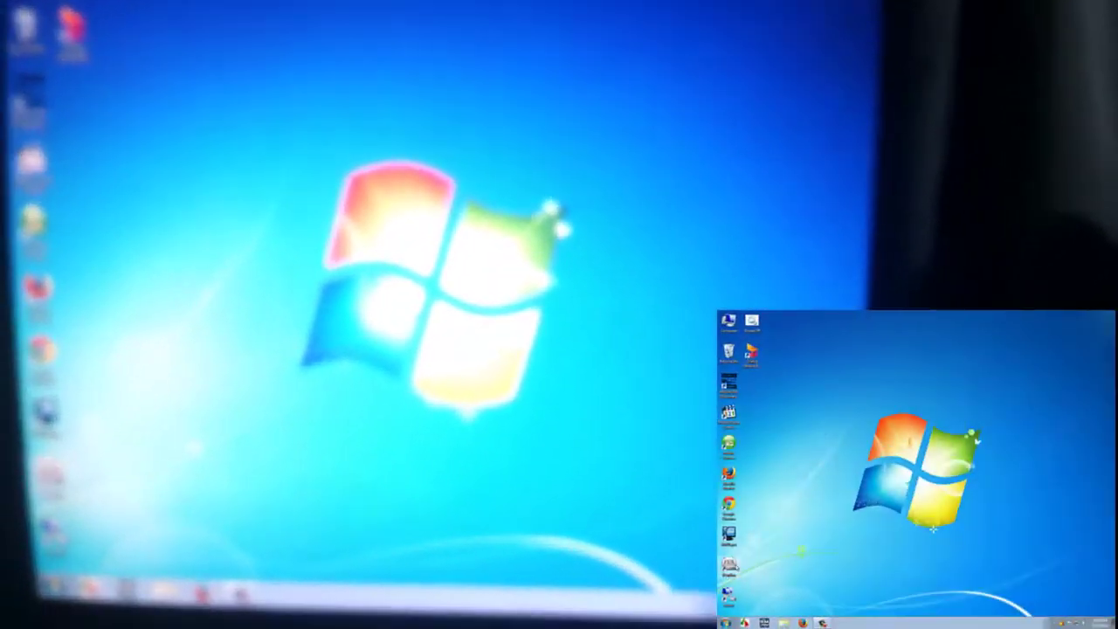
Go through Control Panel's Network and Sharing Center to HomeGroup and show its password.
key(super)
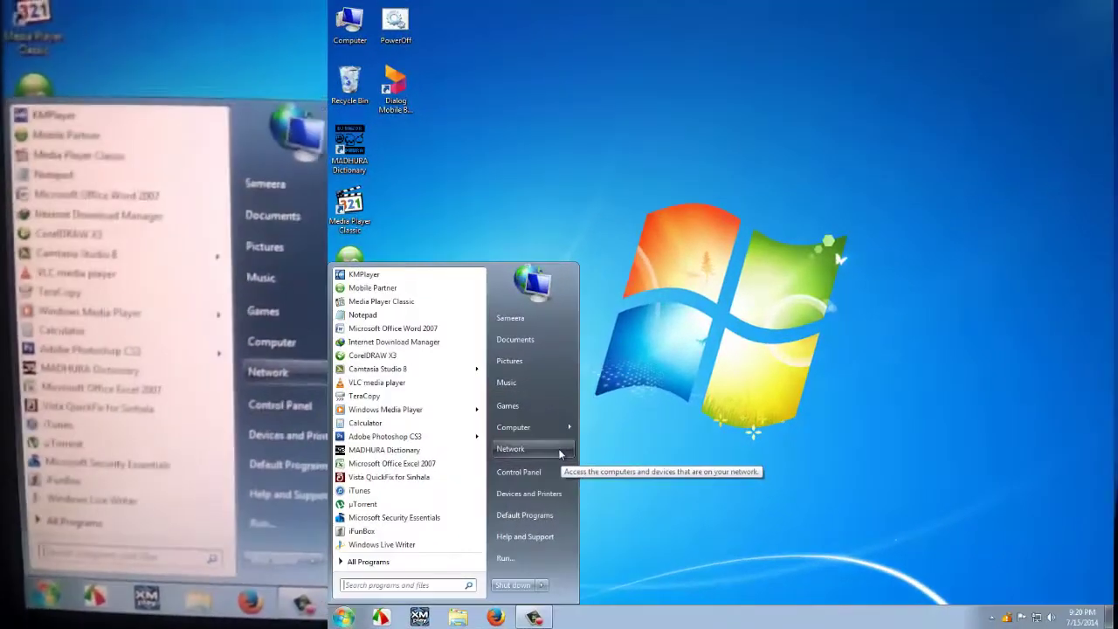
right_click(620, 492)
click(573, 476)
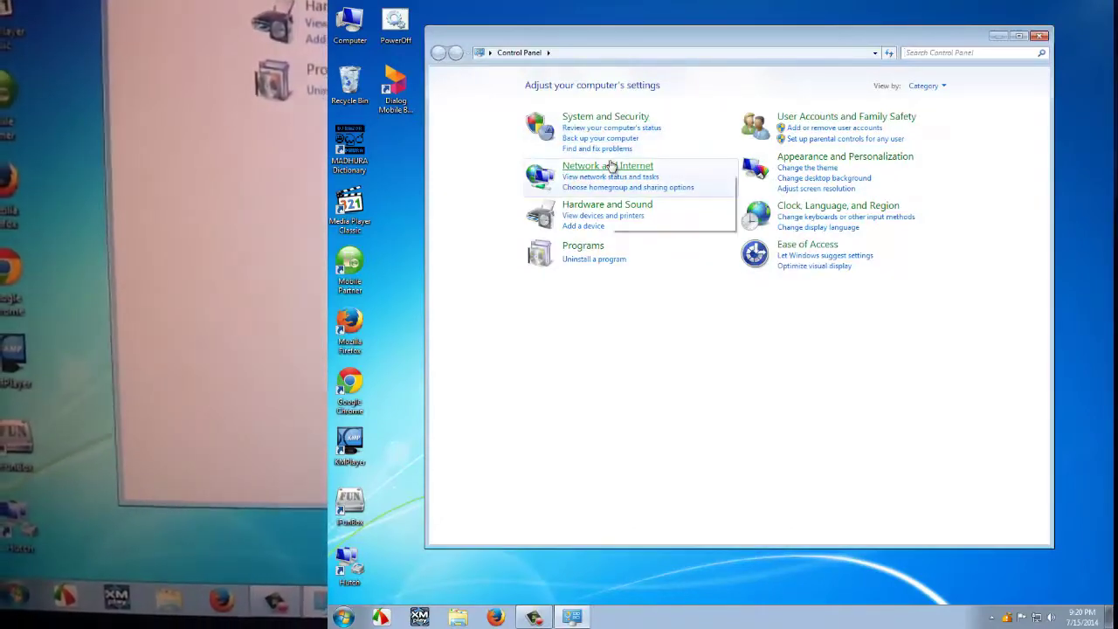
click(611, 166)
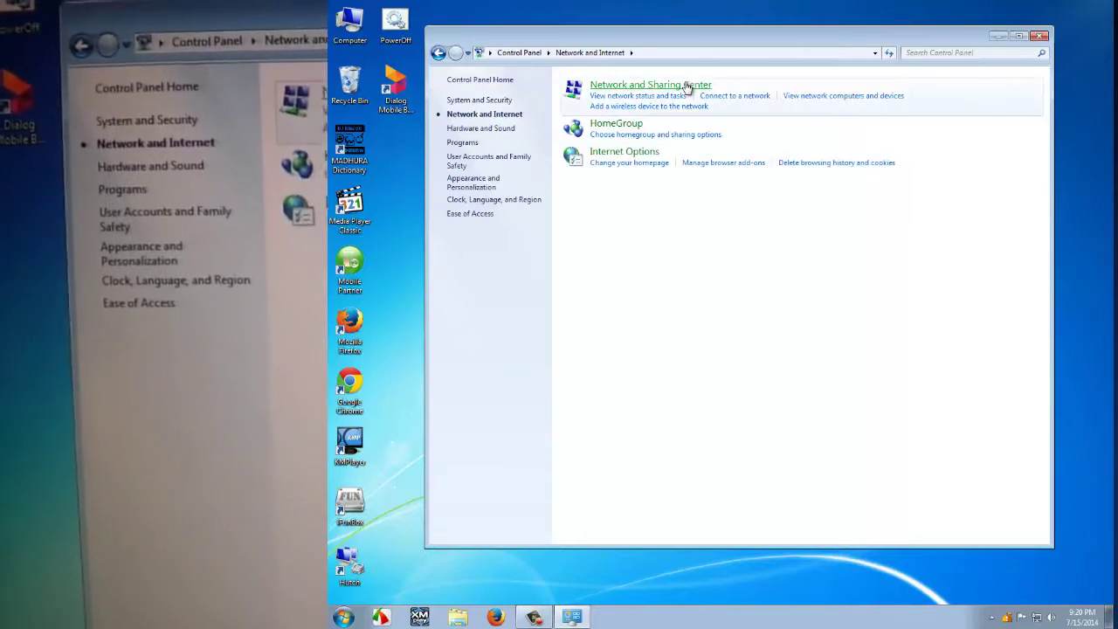
click(685, 87)
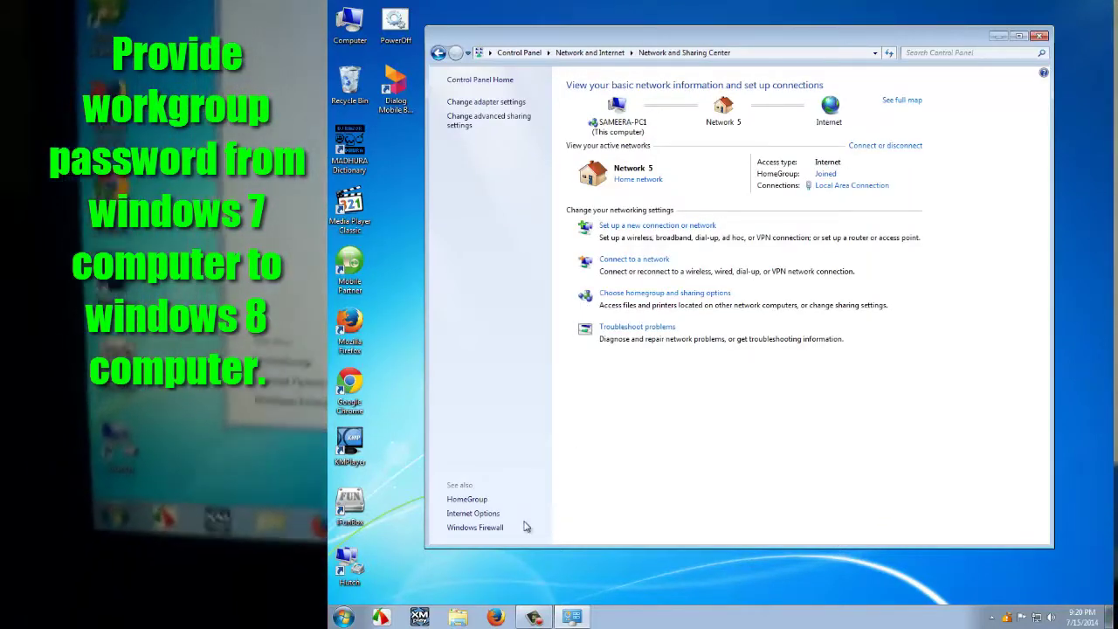
click(468, 499)
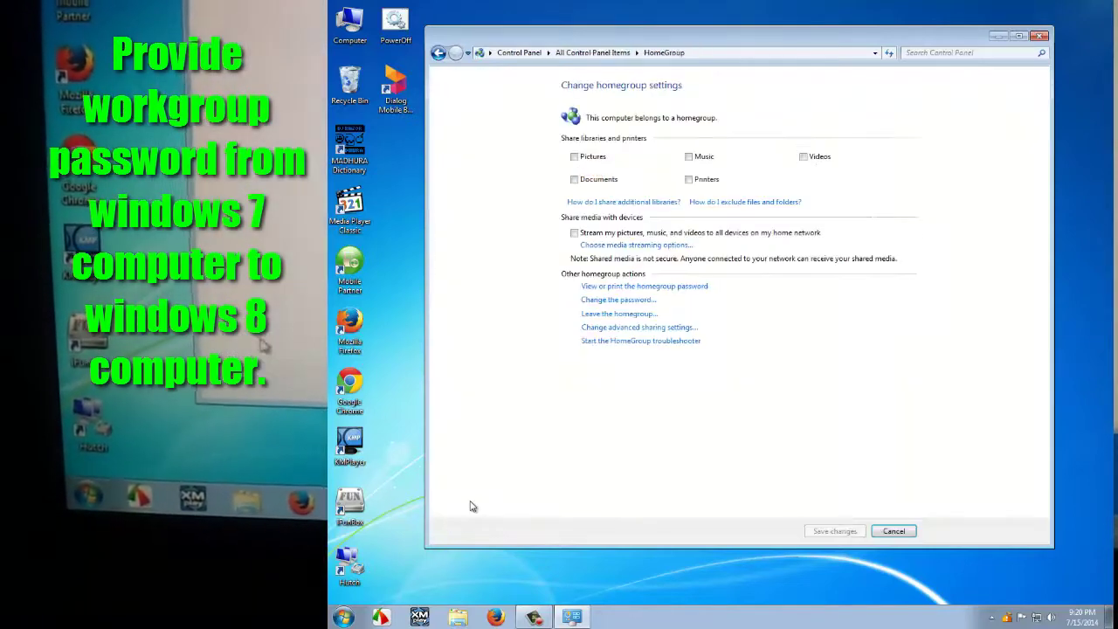
click(632, 287)
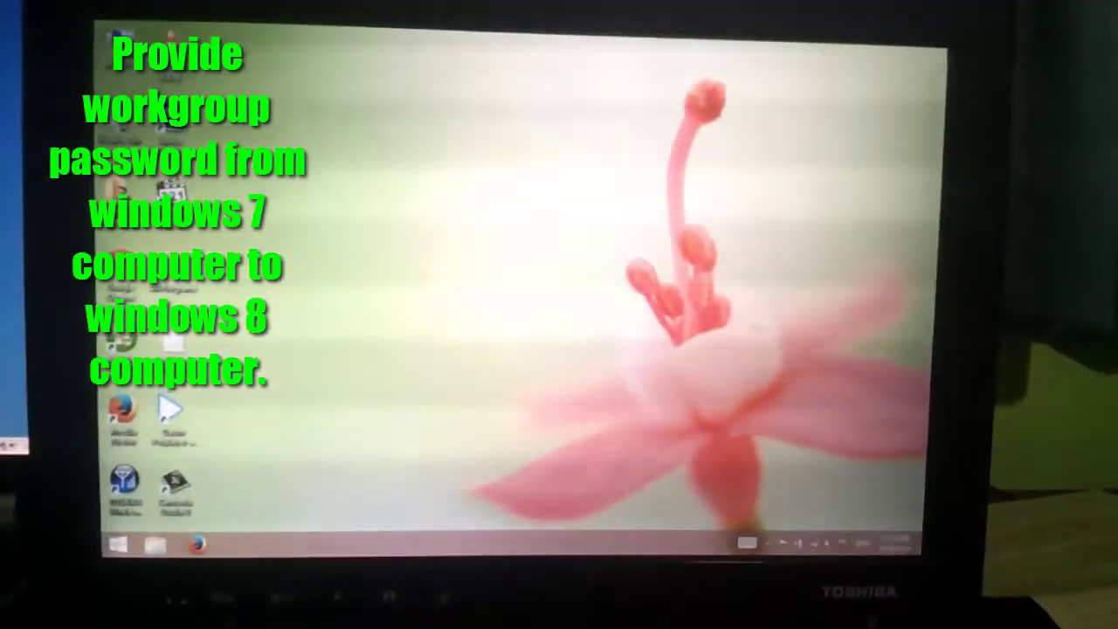
Open Windows 8.1 HomeGroup settings via the Settings charm and choose Change the password.
mouse_move(958, 41)
mouse_move(951, 297)
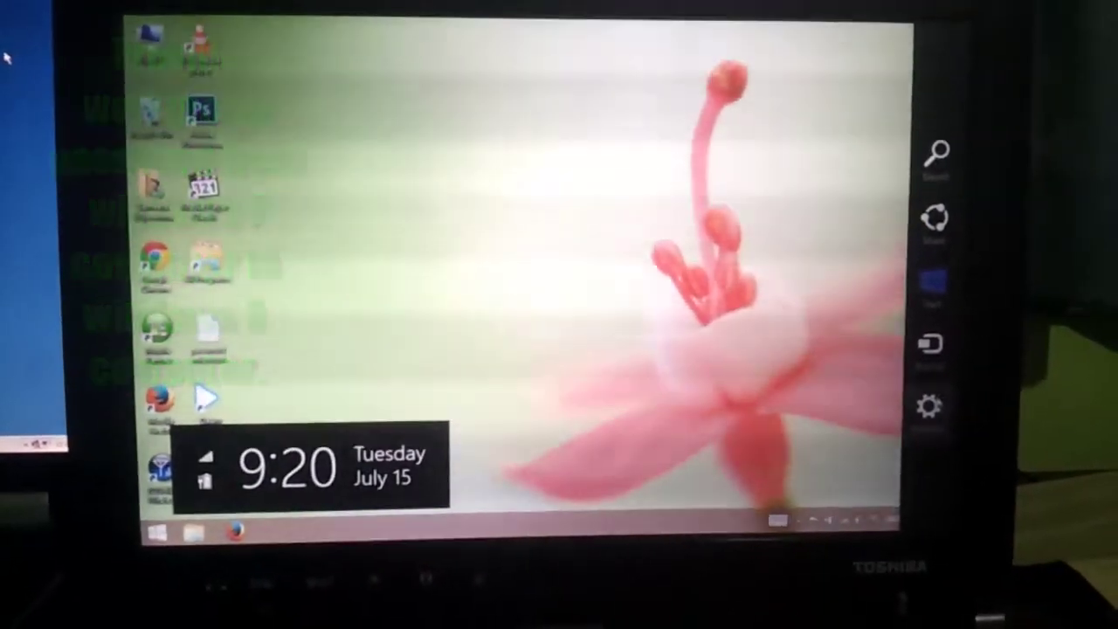
click(929, 405)
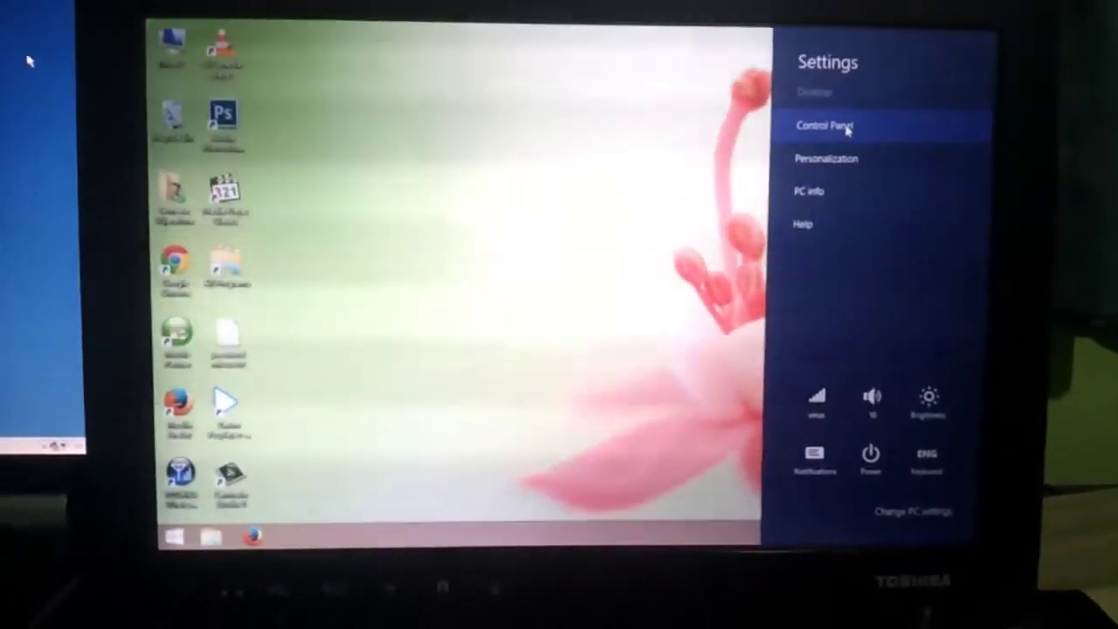
click(830, 118)
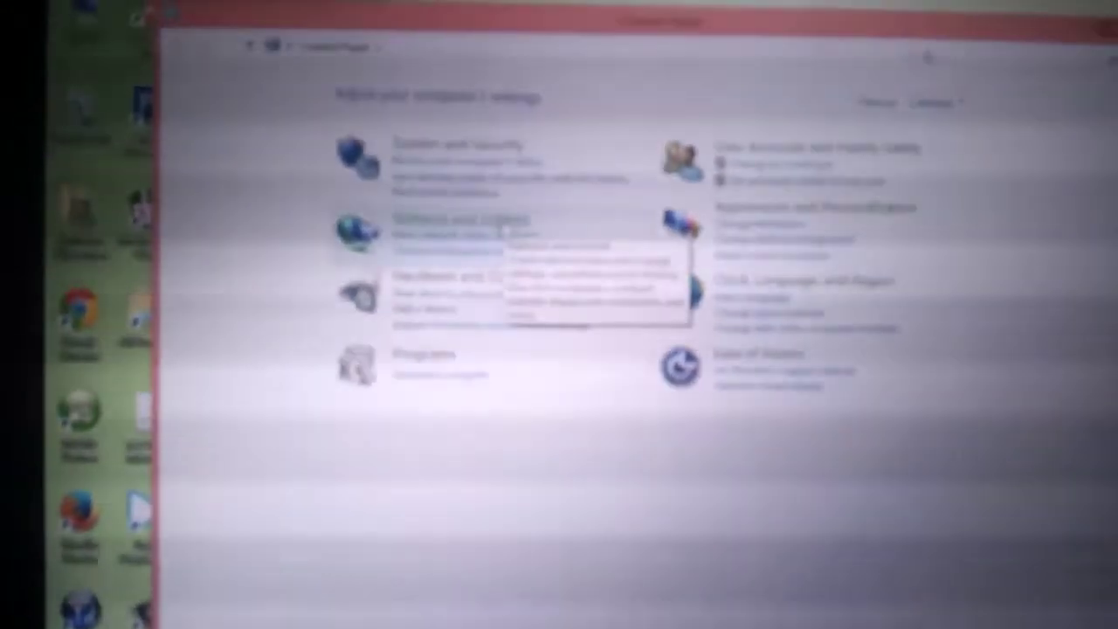
click(513, 229)
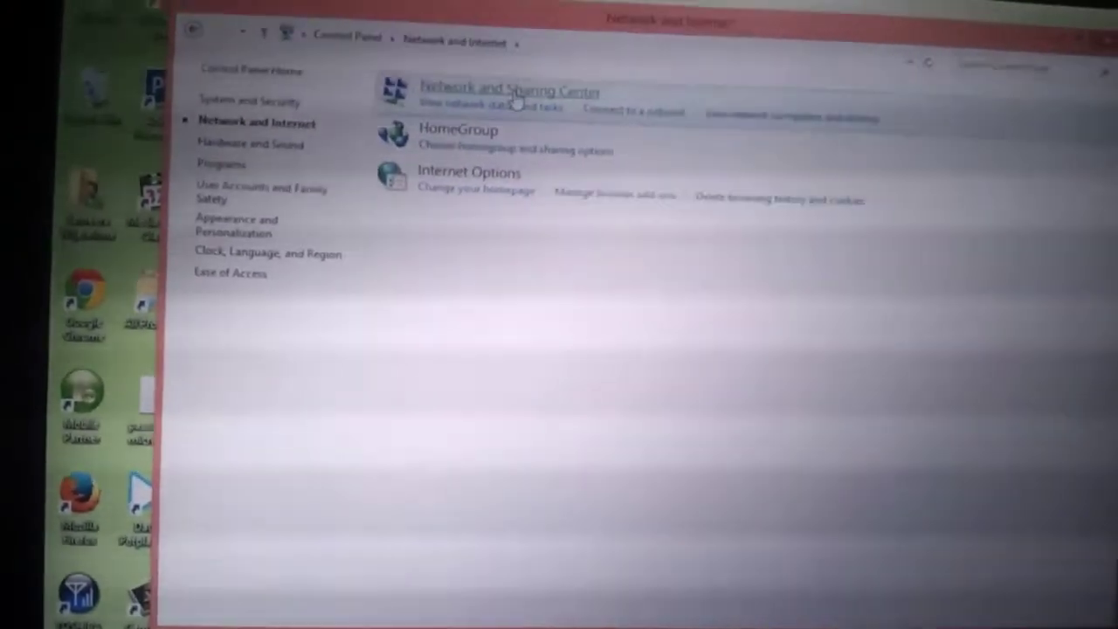
click(528, 87)
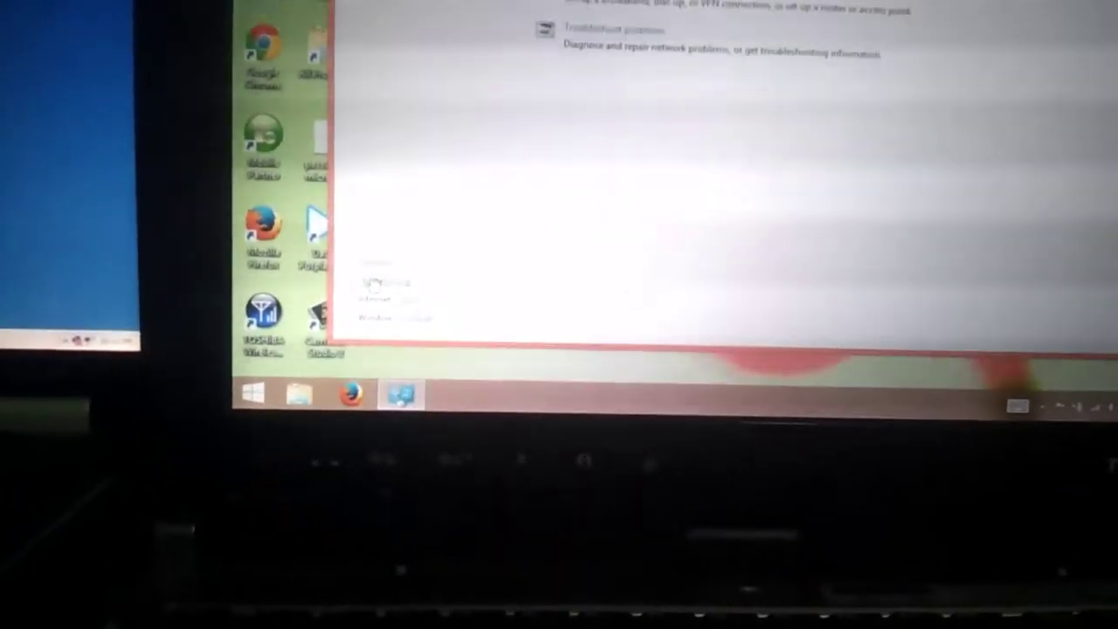
click(372, 282)
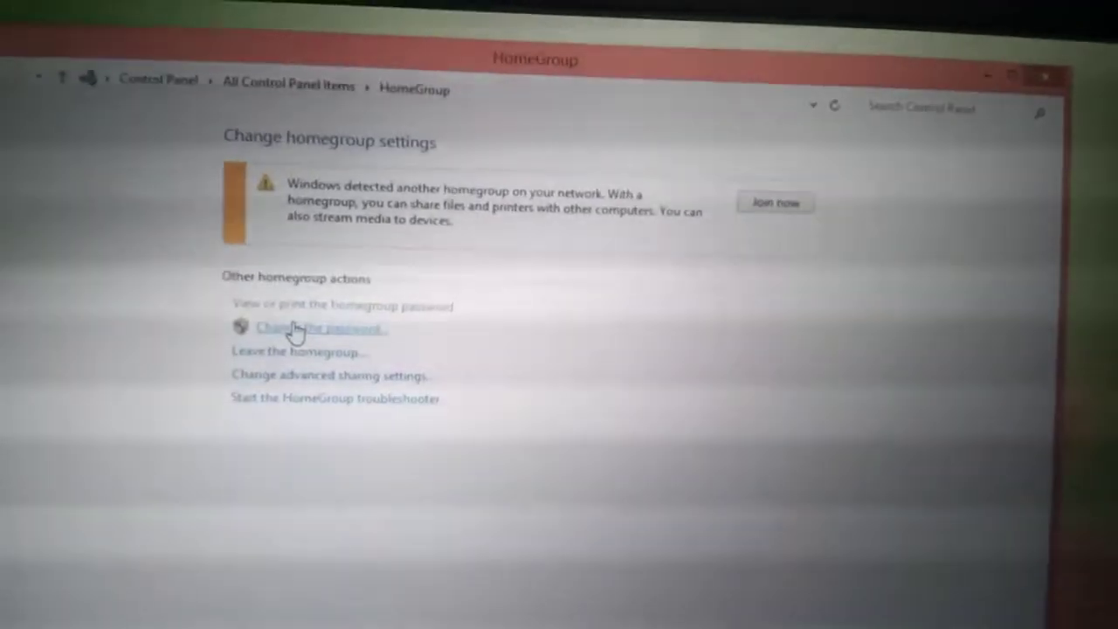
click(289, 325)
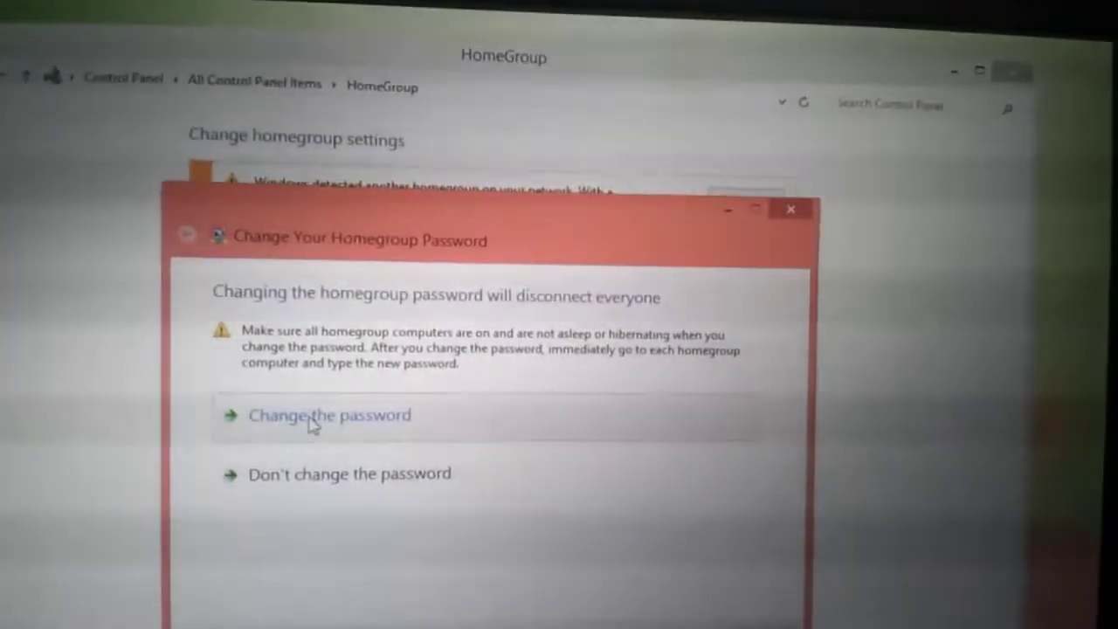
Enter the Windows 7 homegroup password as this PC's homegroup password and finish.
click(313, 417)
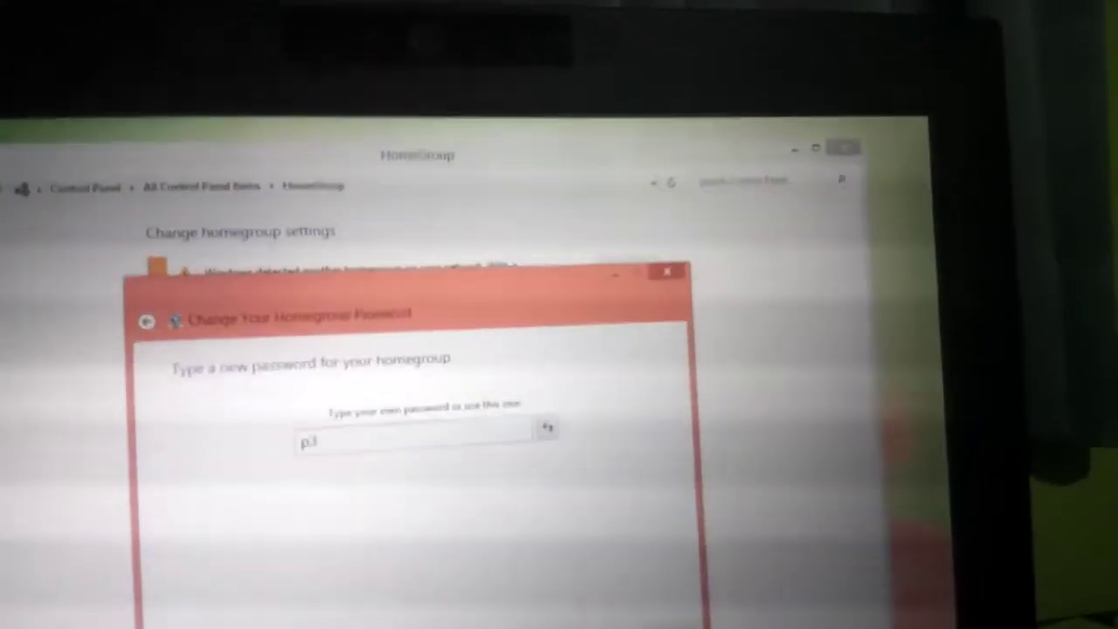
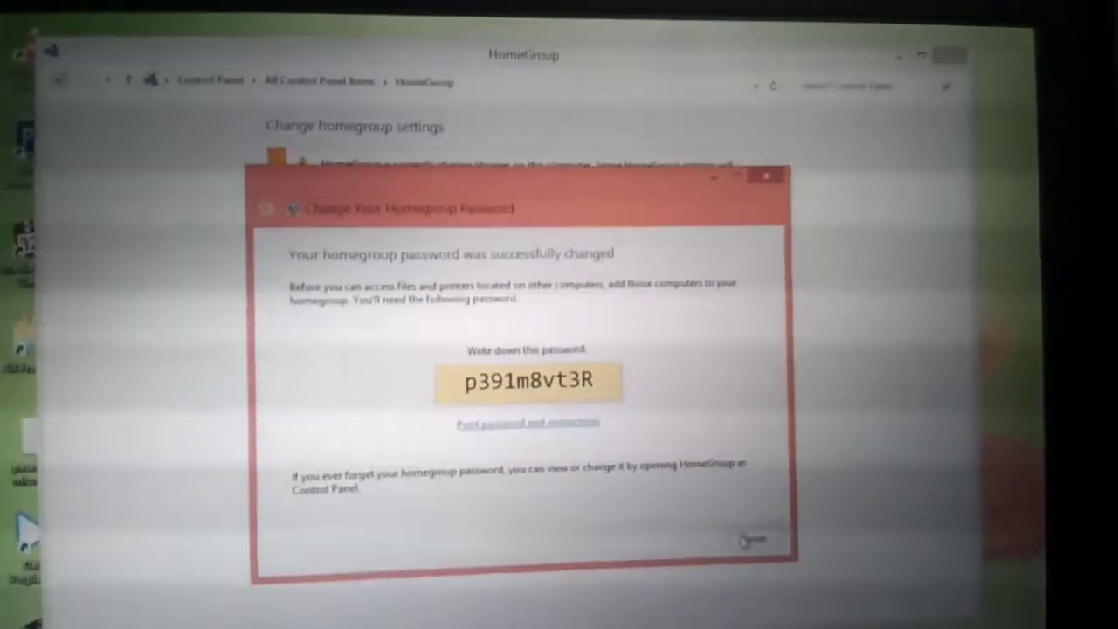
click(746, 540)
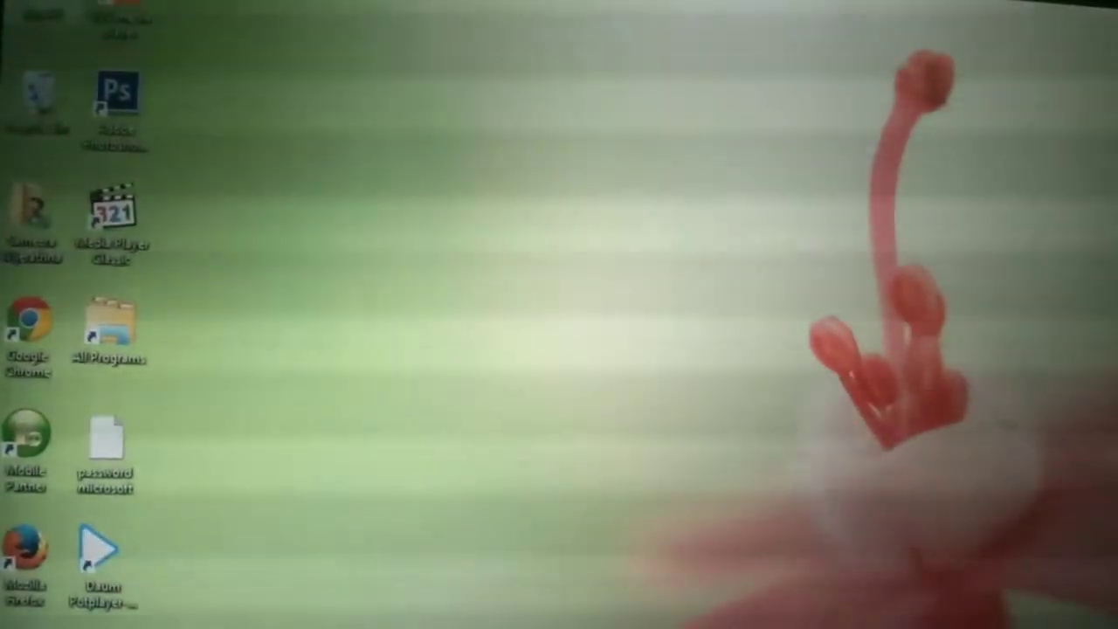
Share the Movies folder on Data (E:) with the homegroup and confirm 'Yes, share the items'.
key(super+e)
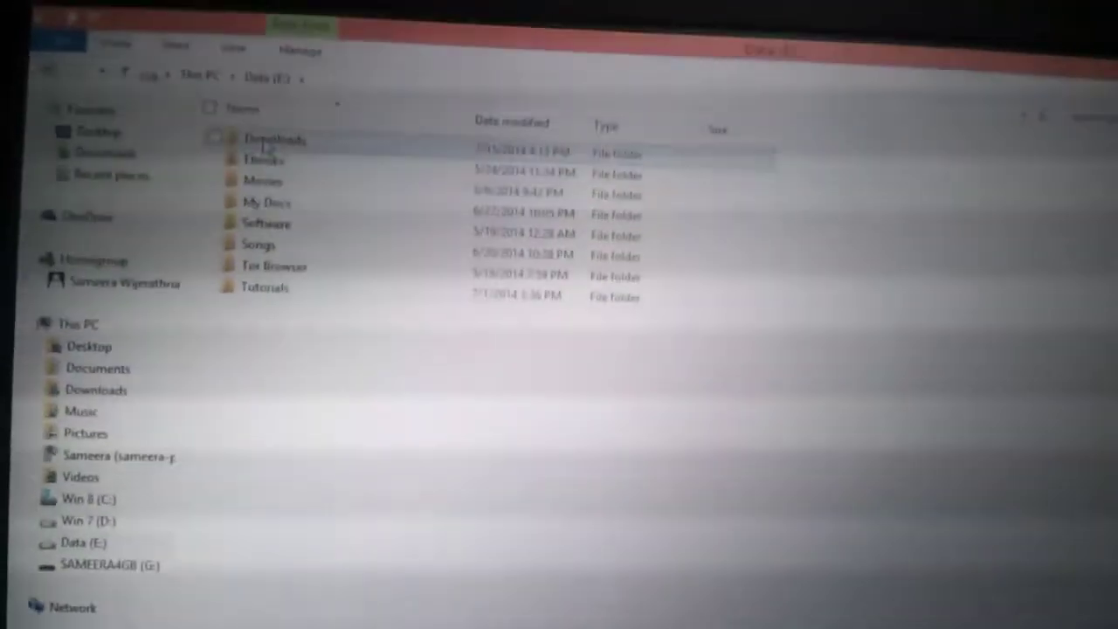
right_click(274, 121)
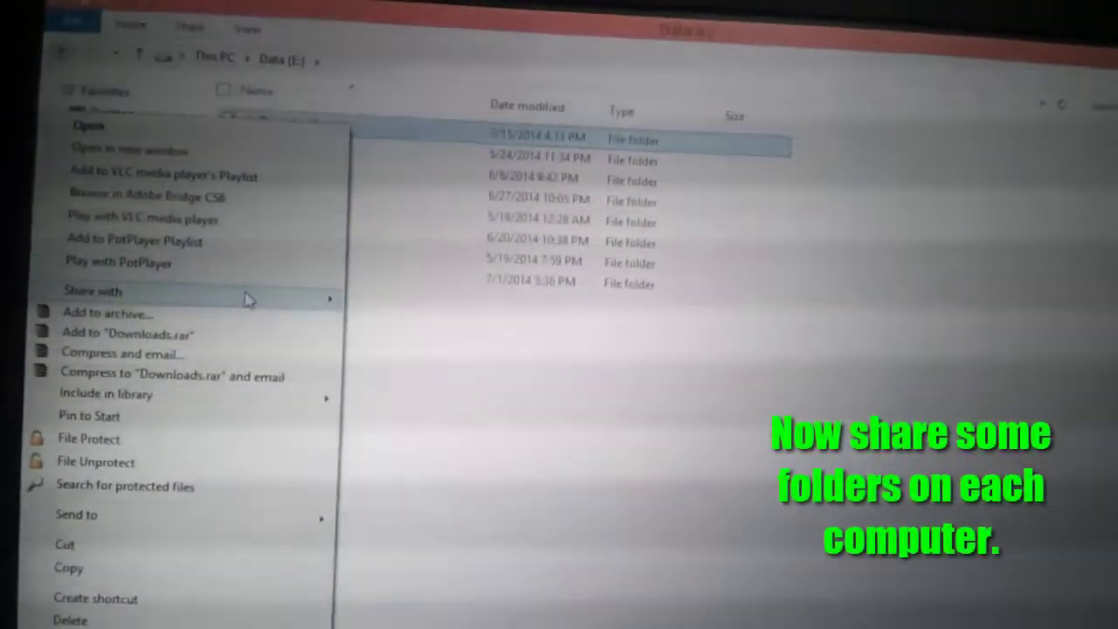
mouse_move(306, 298)
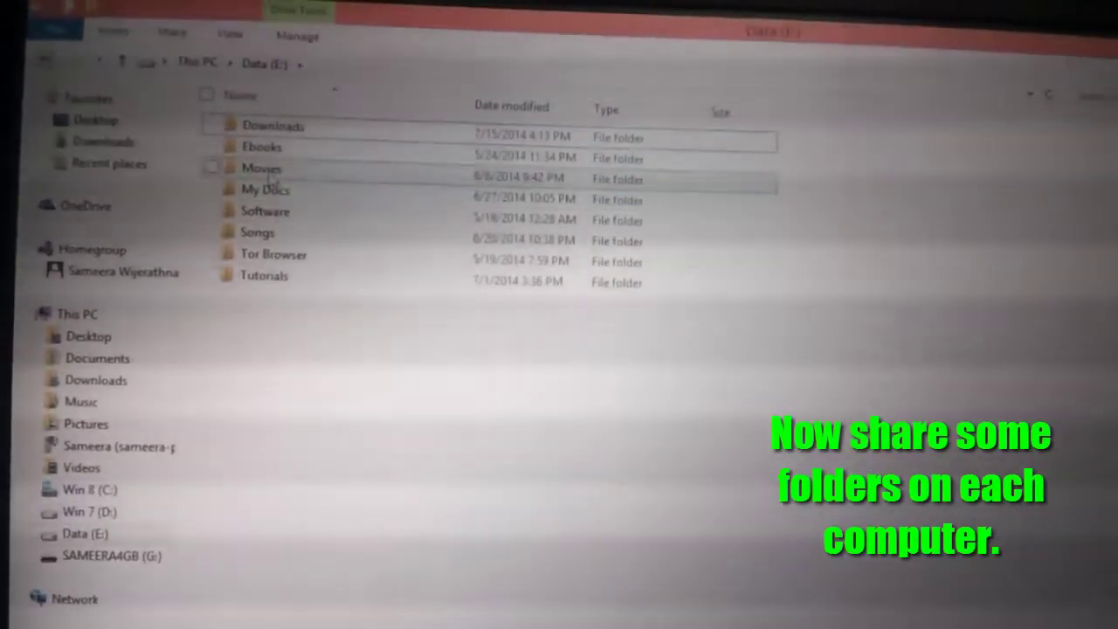
right_click(270, 172)
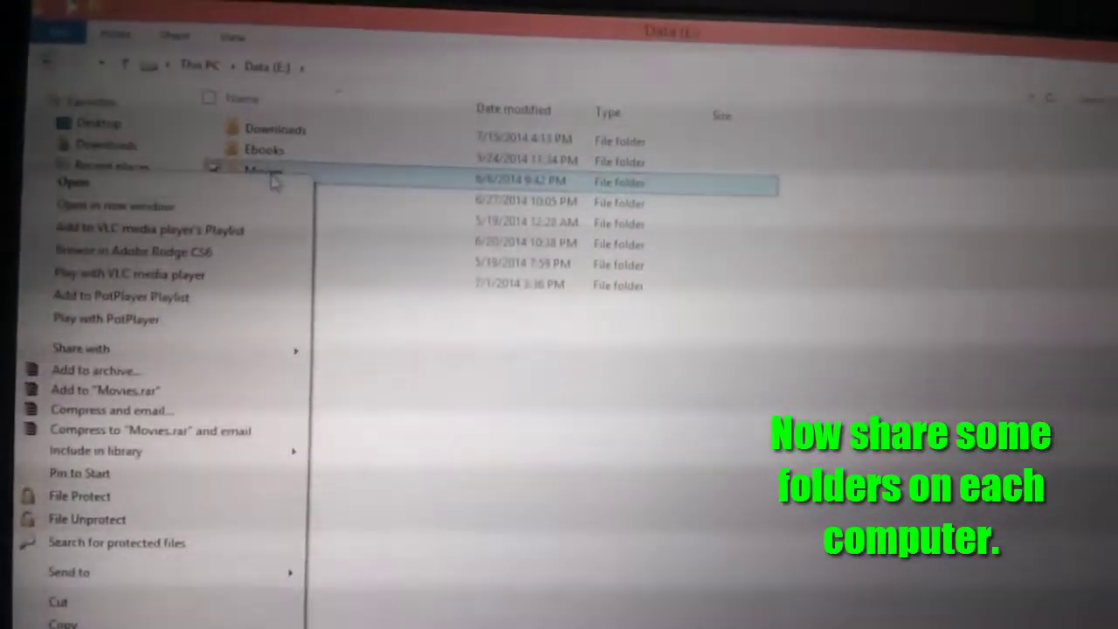
click(466, 422)
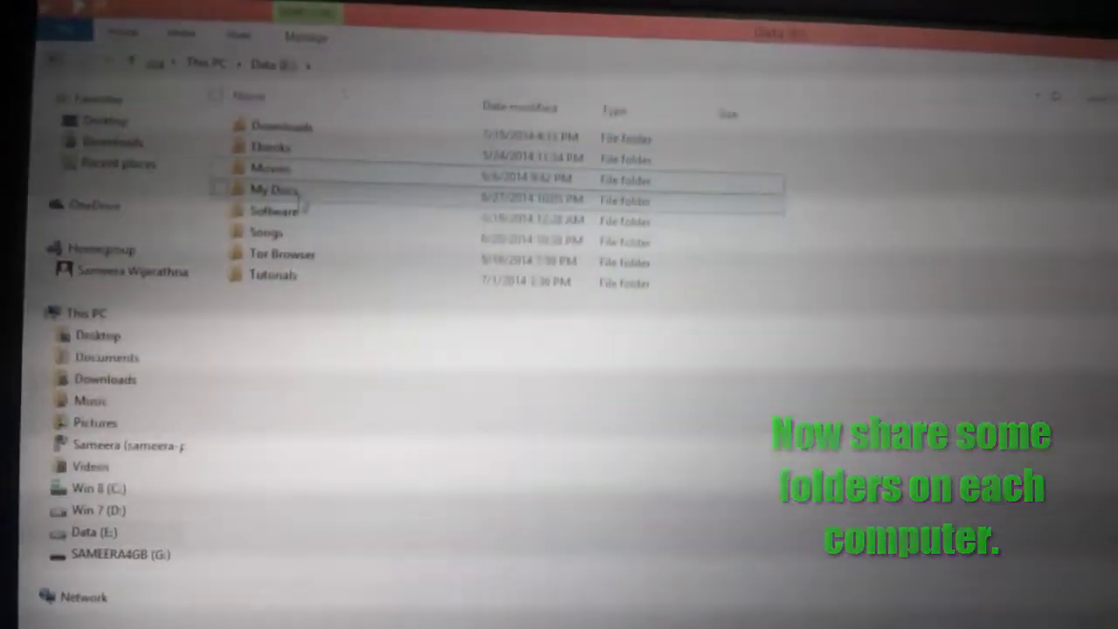
click(305, 173)
right_click(306, 173)
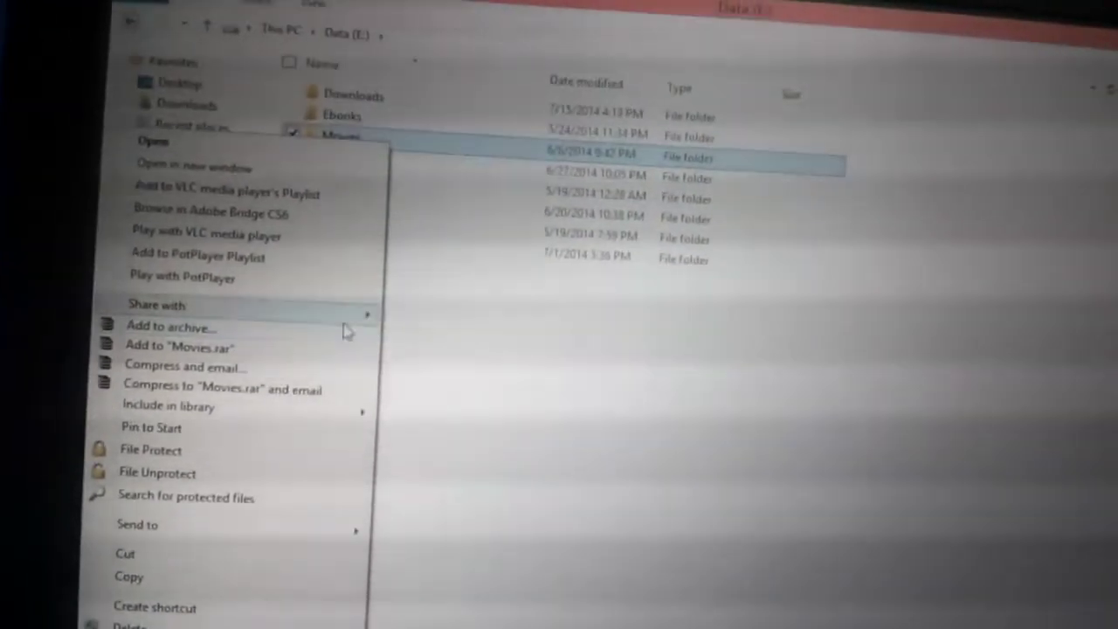
mouse_move(345, 310)
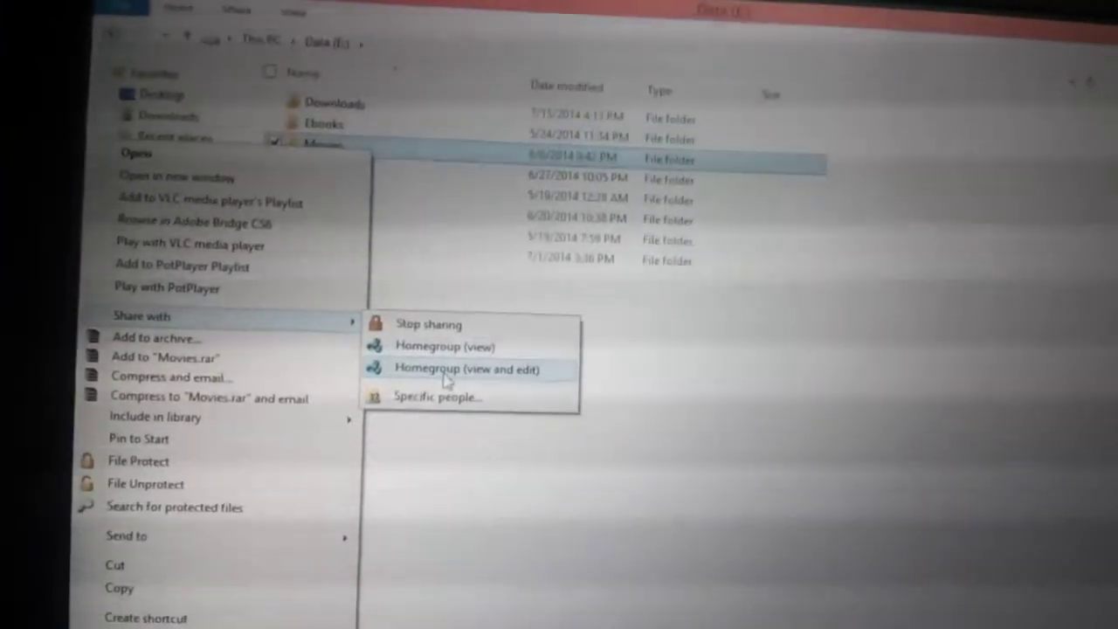
click(445, 370)
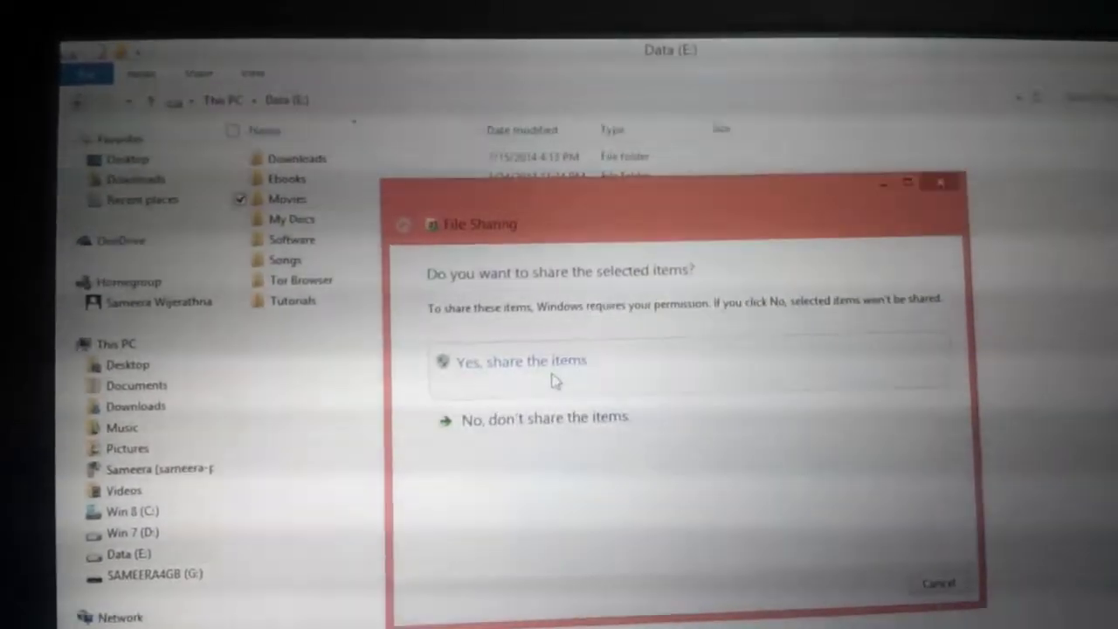
click(555, 380)
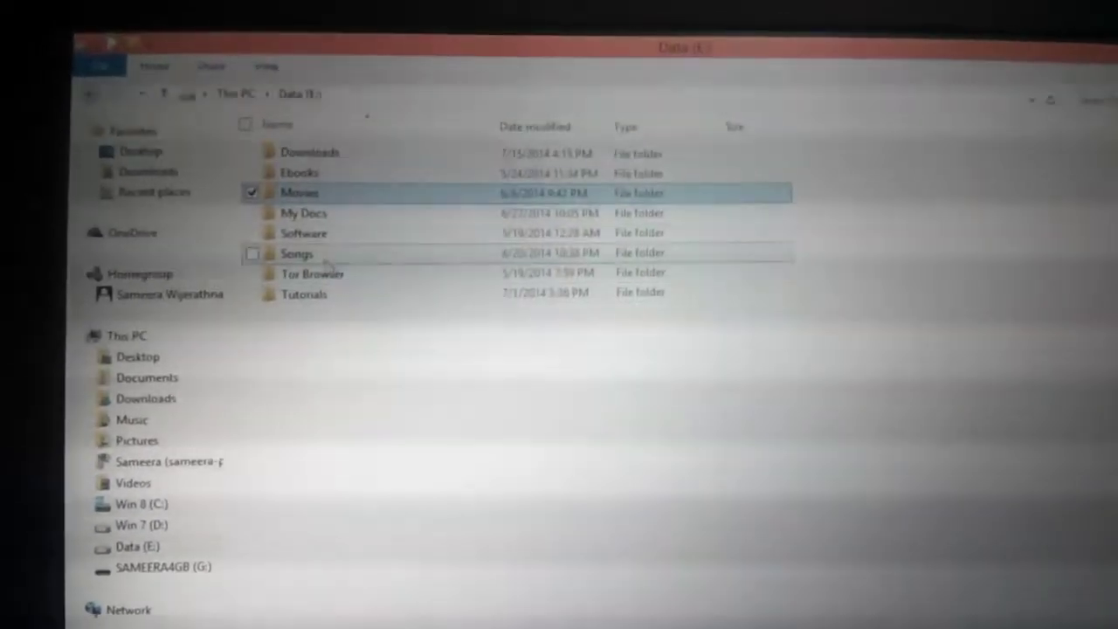
Share the Songs folder with the homegroup as well, then close Explorer.
right_click(325, 262)
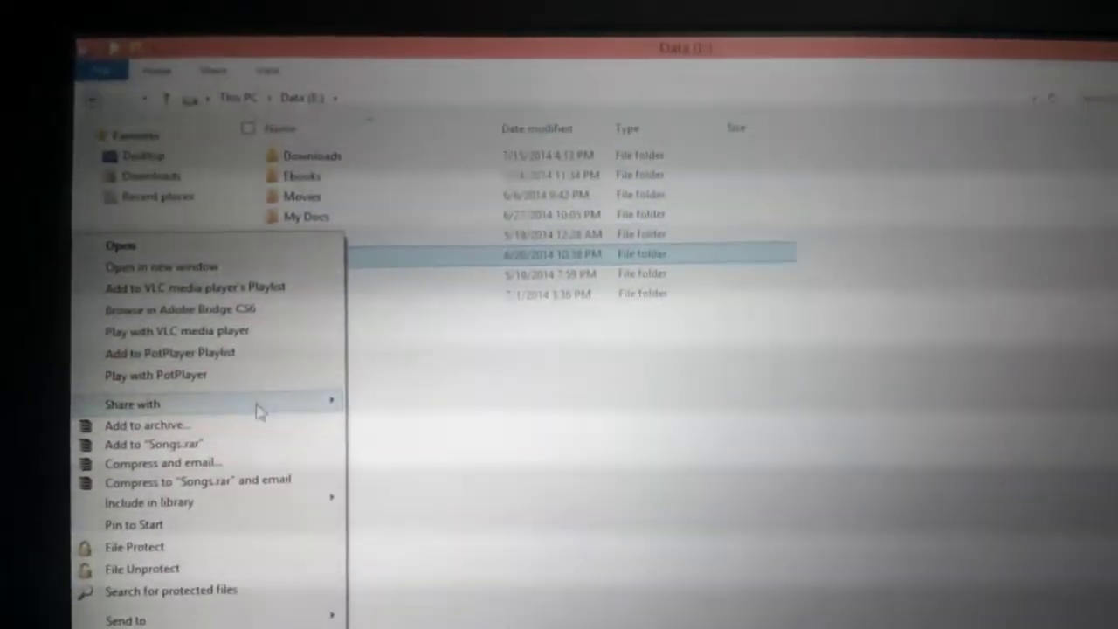
mouse_move(260, 406)
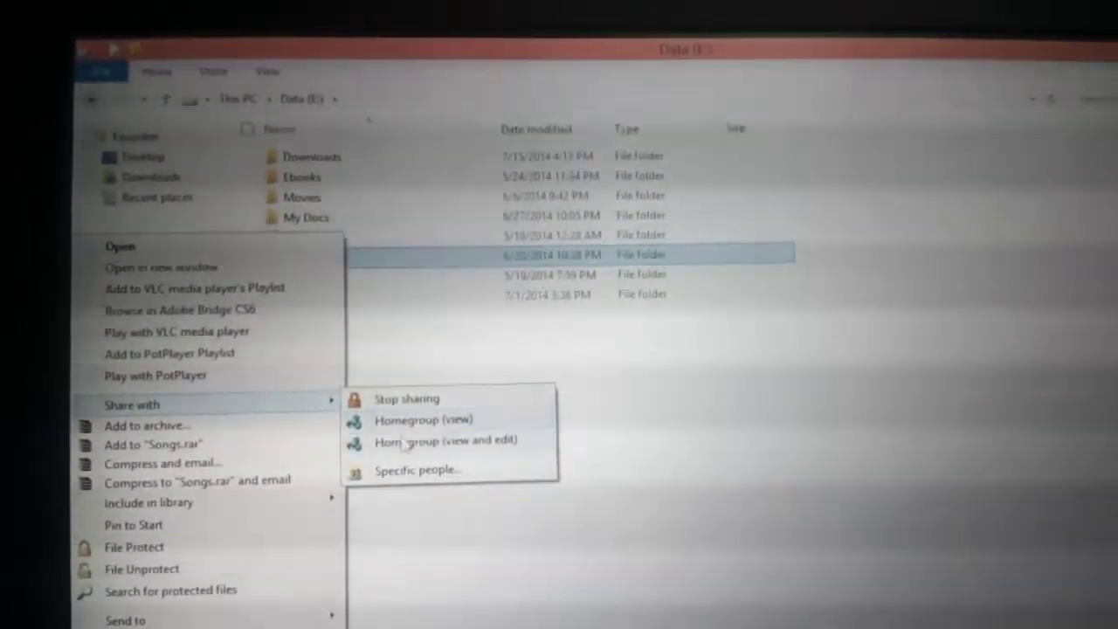
click(410, 441)
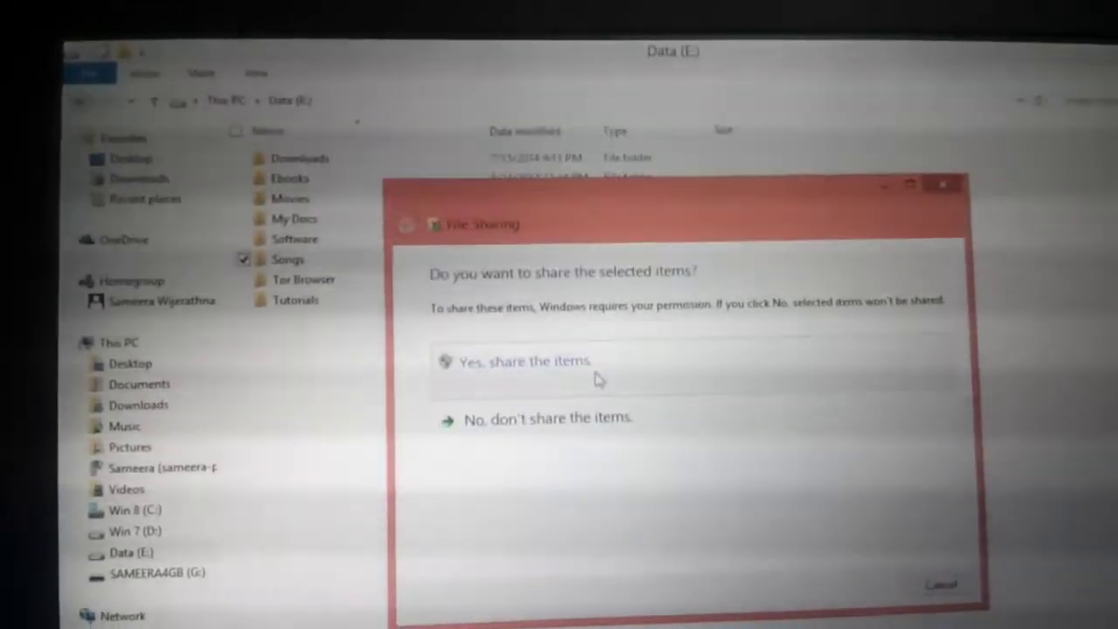
click(598, 380)
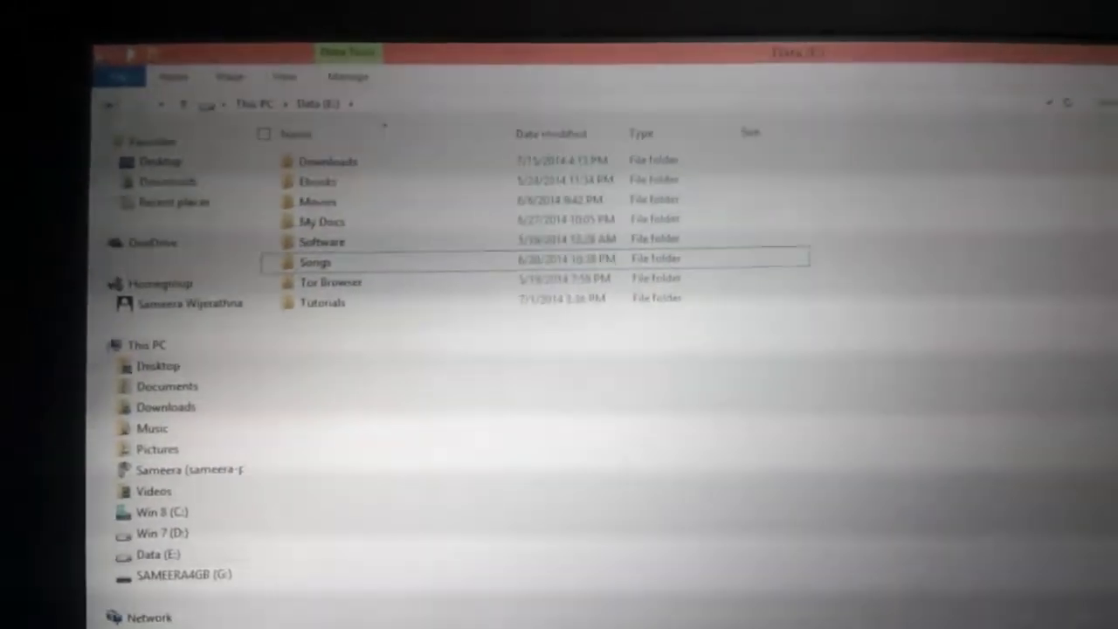
key(alt+F4)
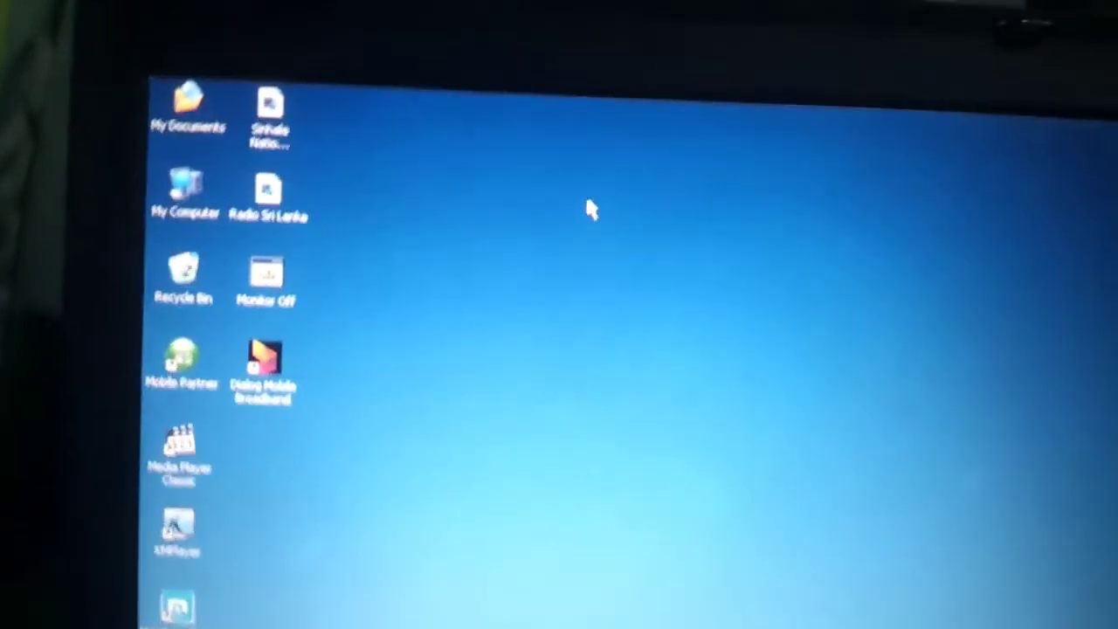
Refresh the XP desktop and open the Disk (E:) properties from My Computer.
right_click(587, 206)
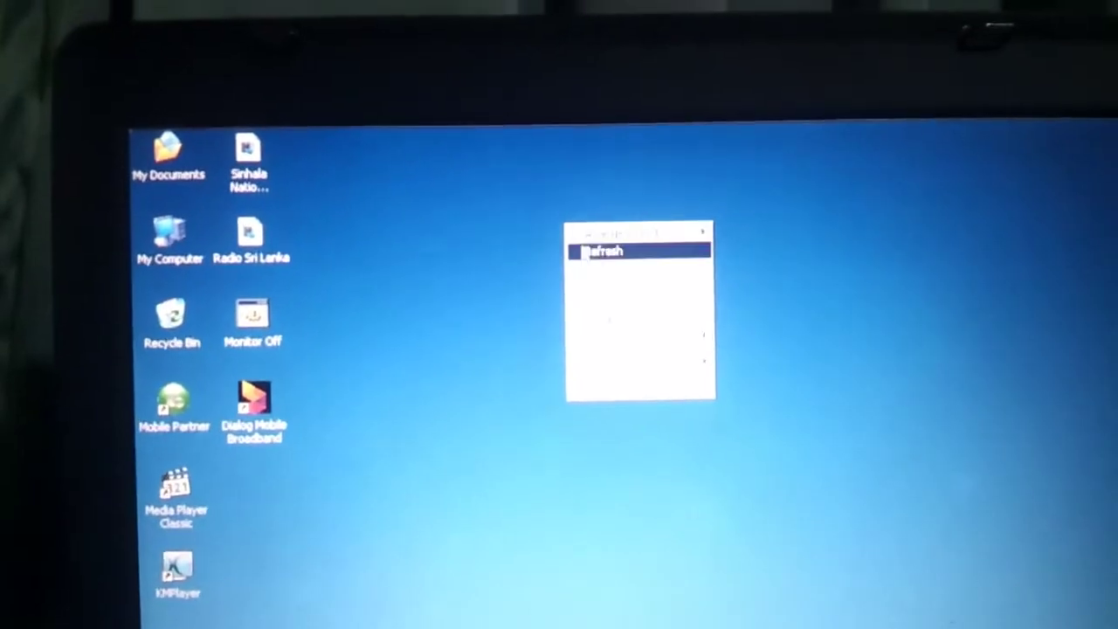
click(593, 251)
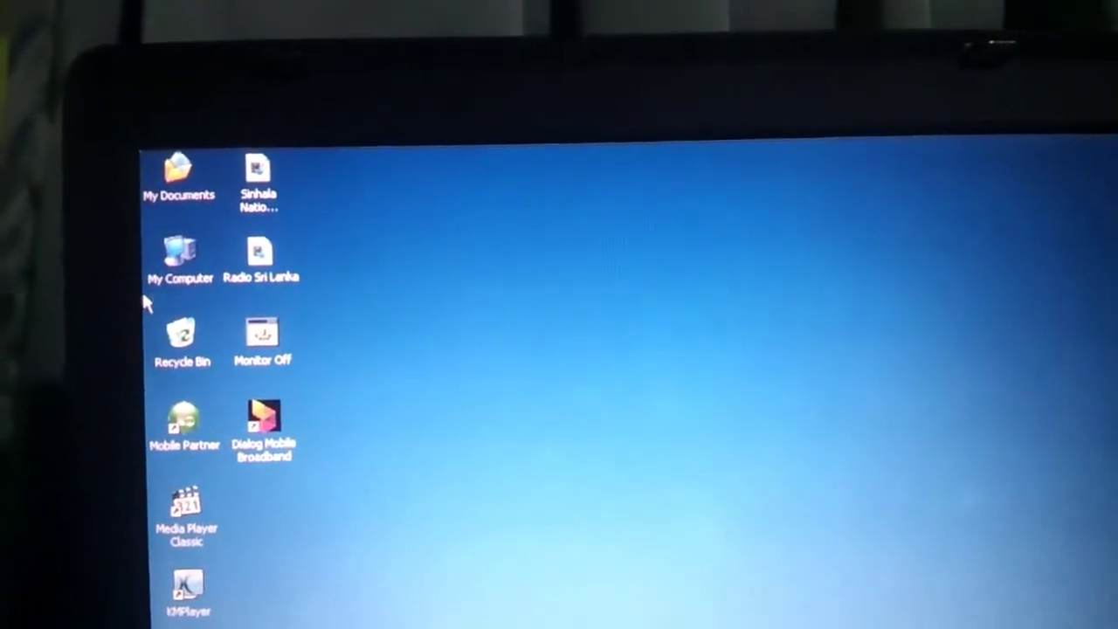
double_click(179, 269)
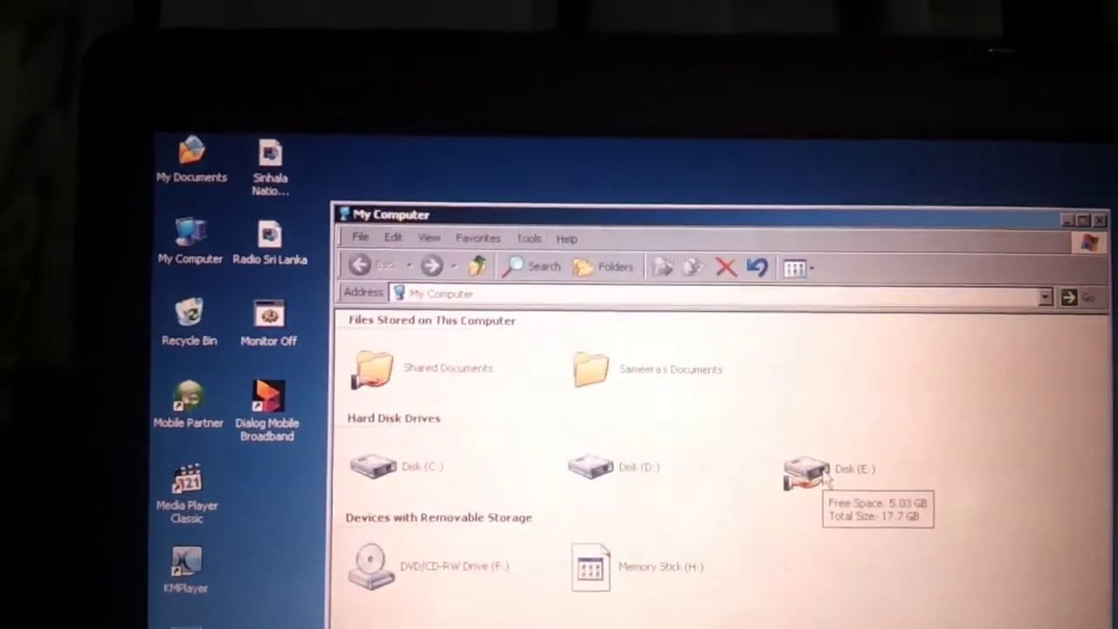
click(790, 467)
right_click(860, 475)
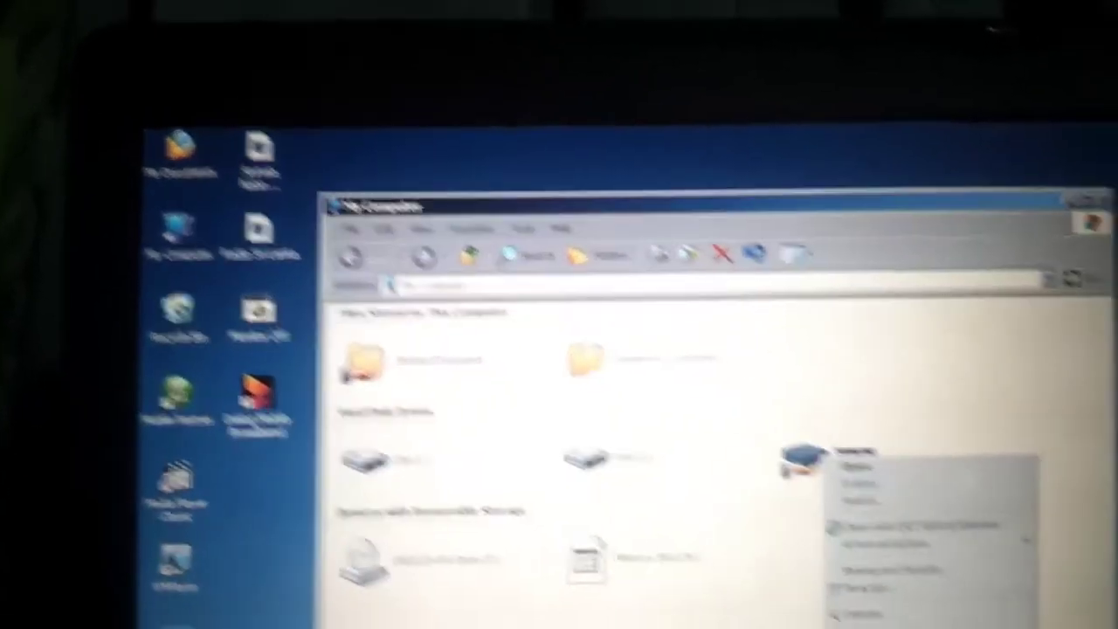
click(970, 624)
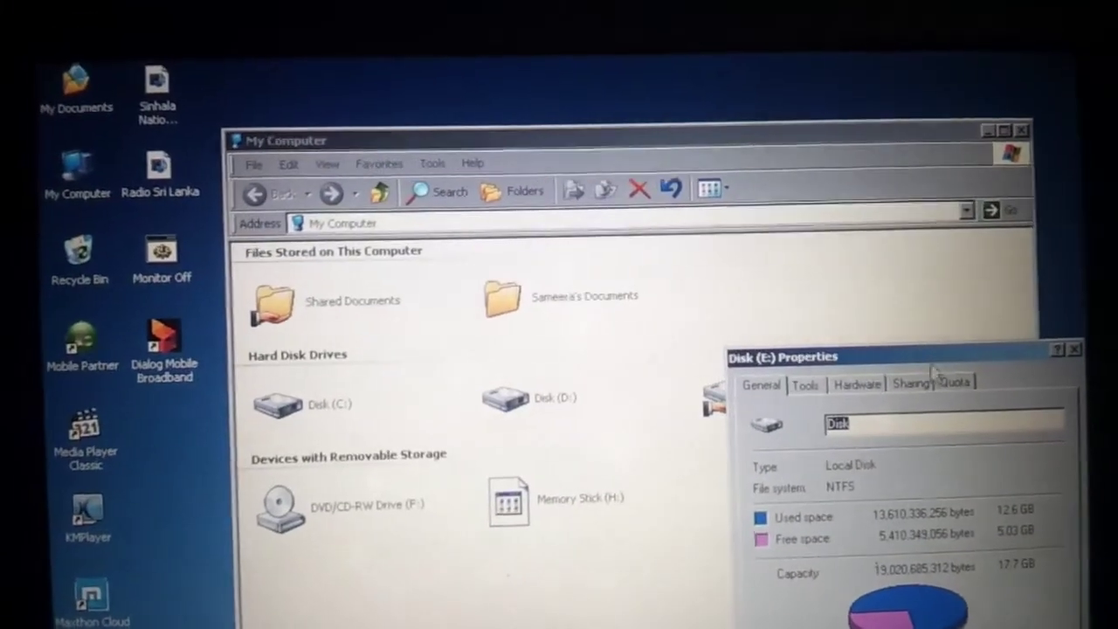
Tick 'Share this folder on the network' for Disk (E:), apply, and close My Computer.
click(922, 373)
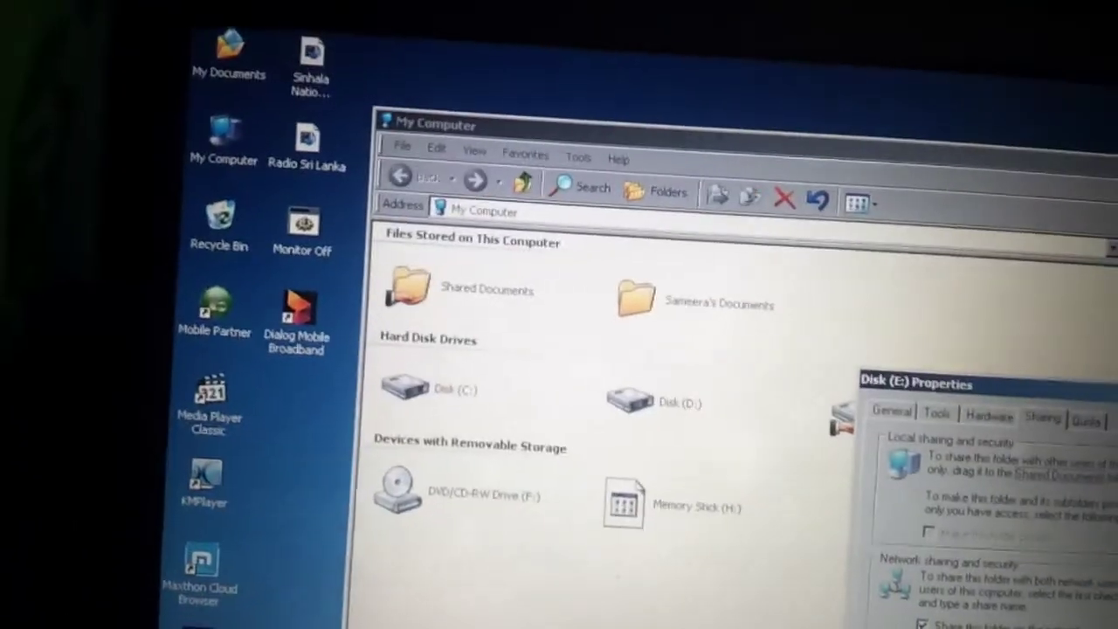
click(922, 624)
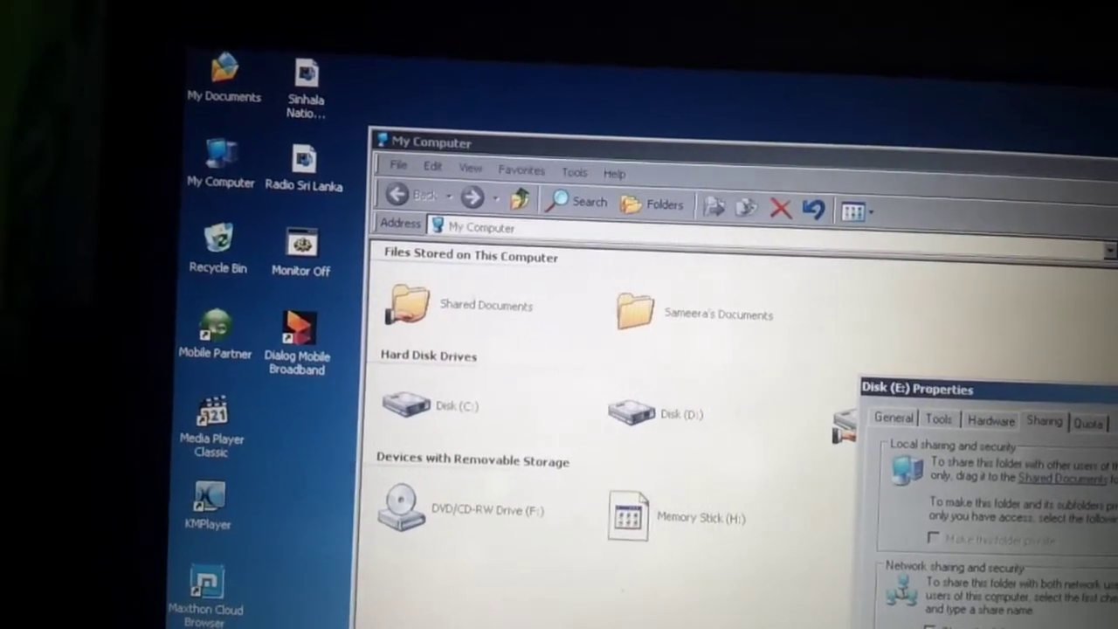
key(Return)
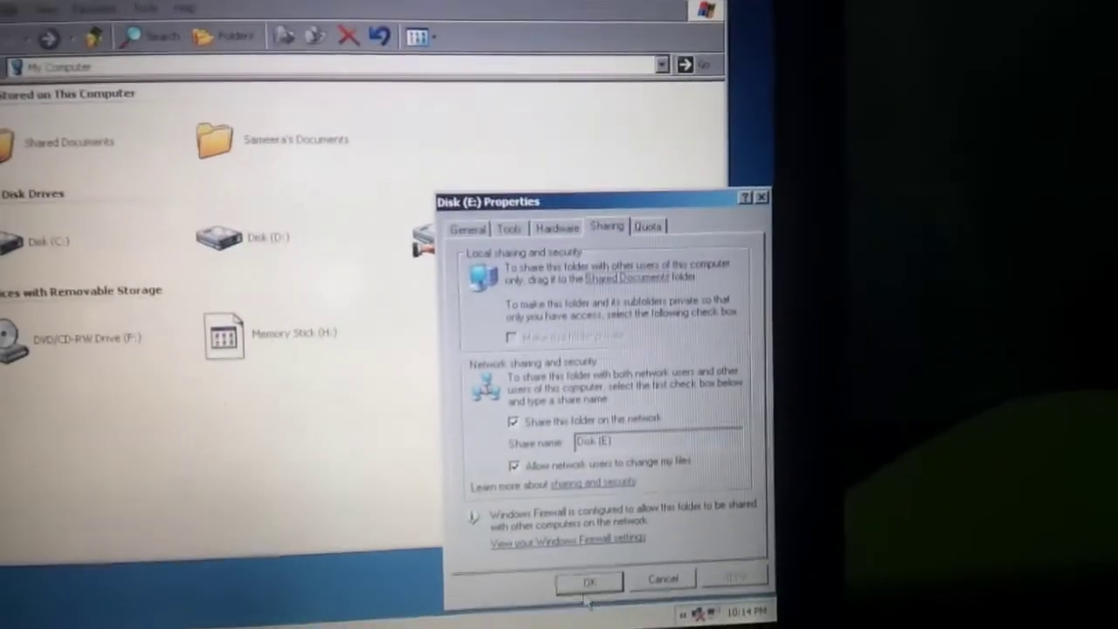
click(590, 582)
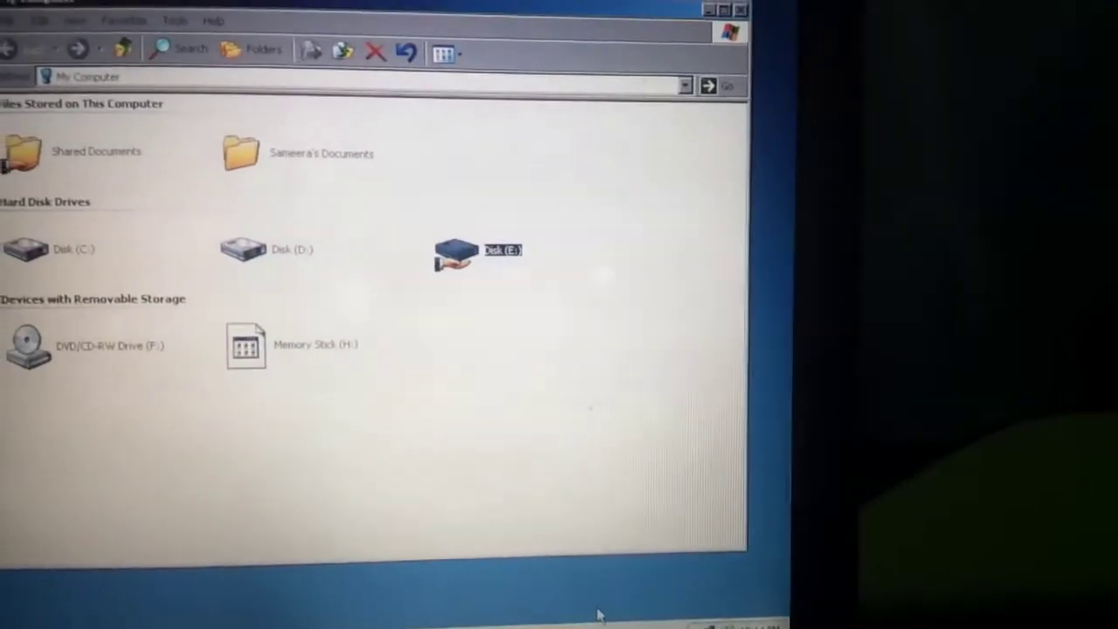
click(749, 22)
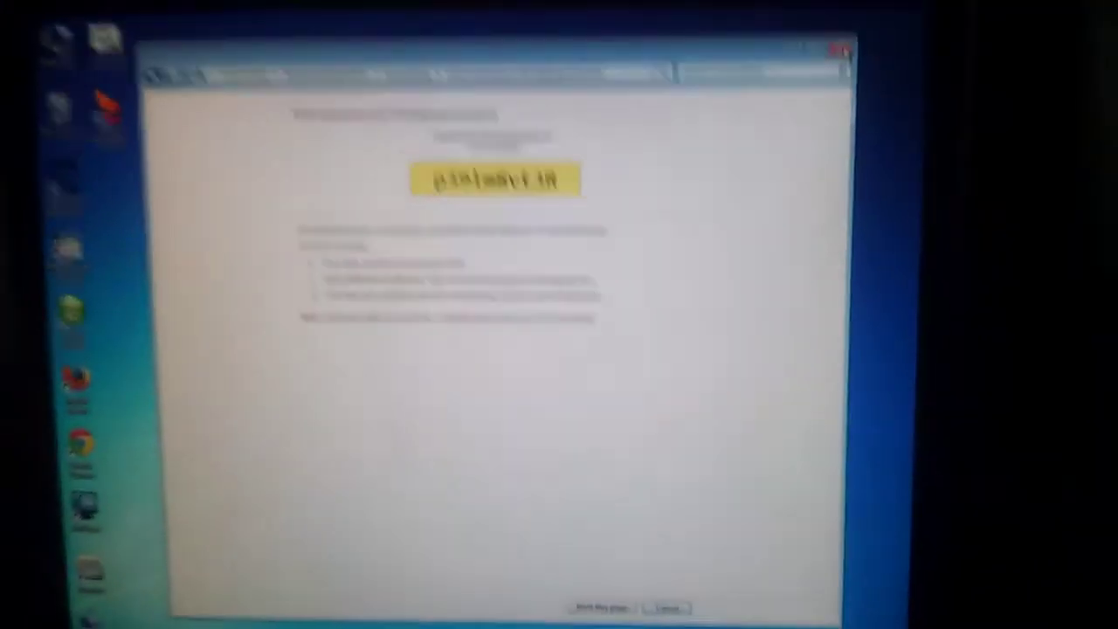
Close the homegroup password window and refresh the Windows 7 desktop.
click(742, 553)
right_click(592, 112)
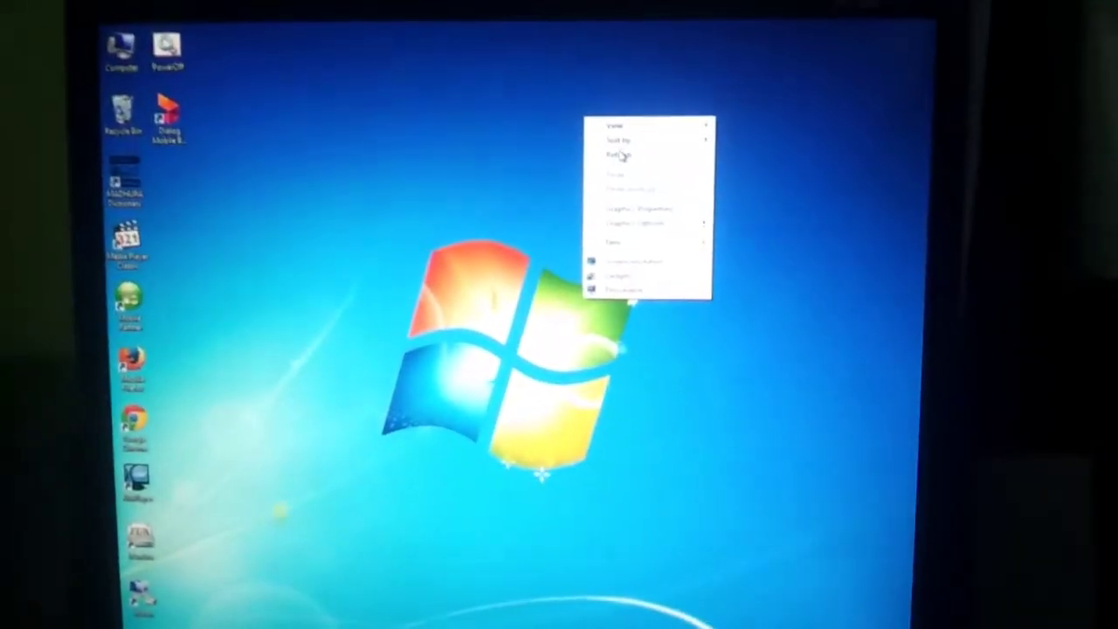
click(625, 146)
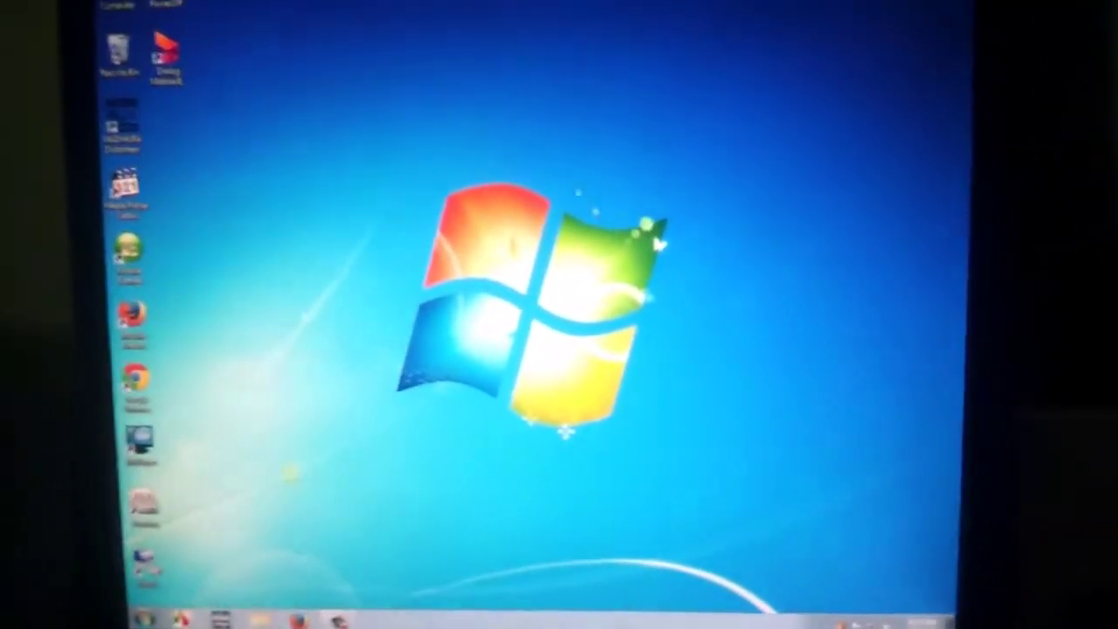
Share Songs on Data (D:) with the homegroup as Read/Write, then refresh the desktop.
key(super+e)
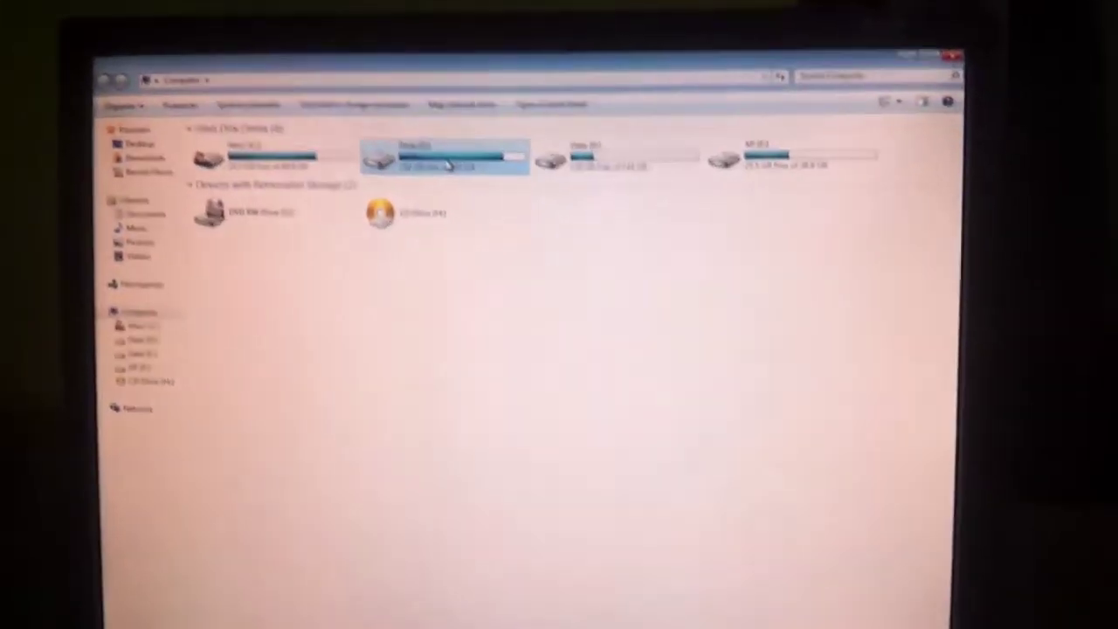
double_click(436, 35)
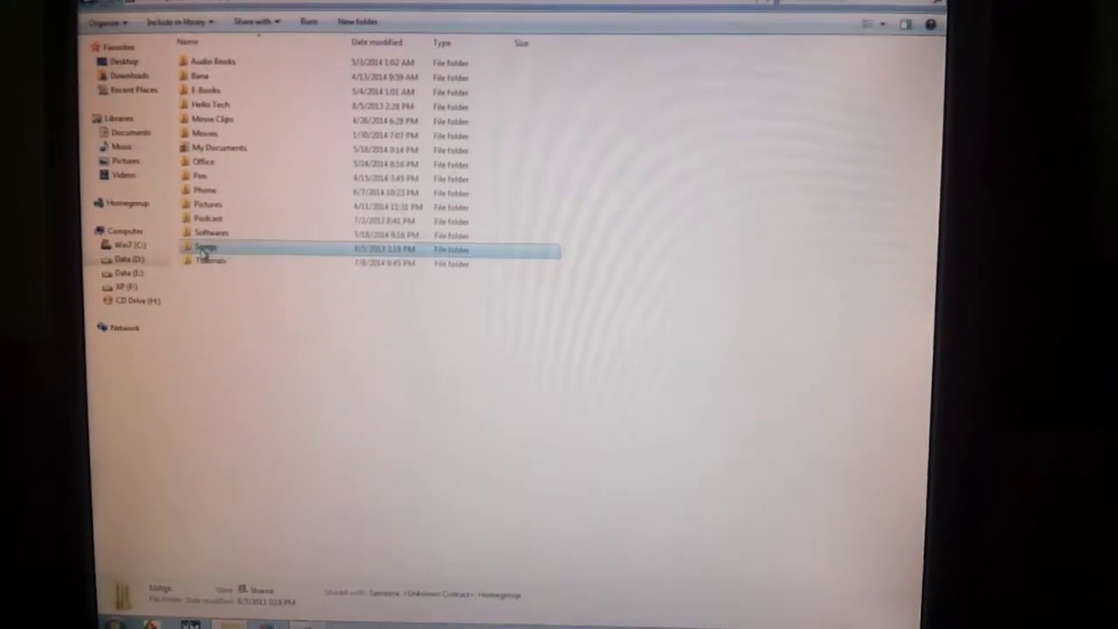
mouse_move(262, 327)
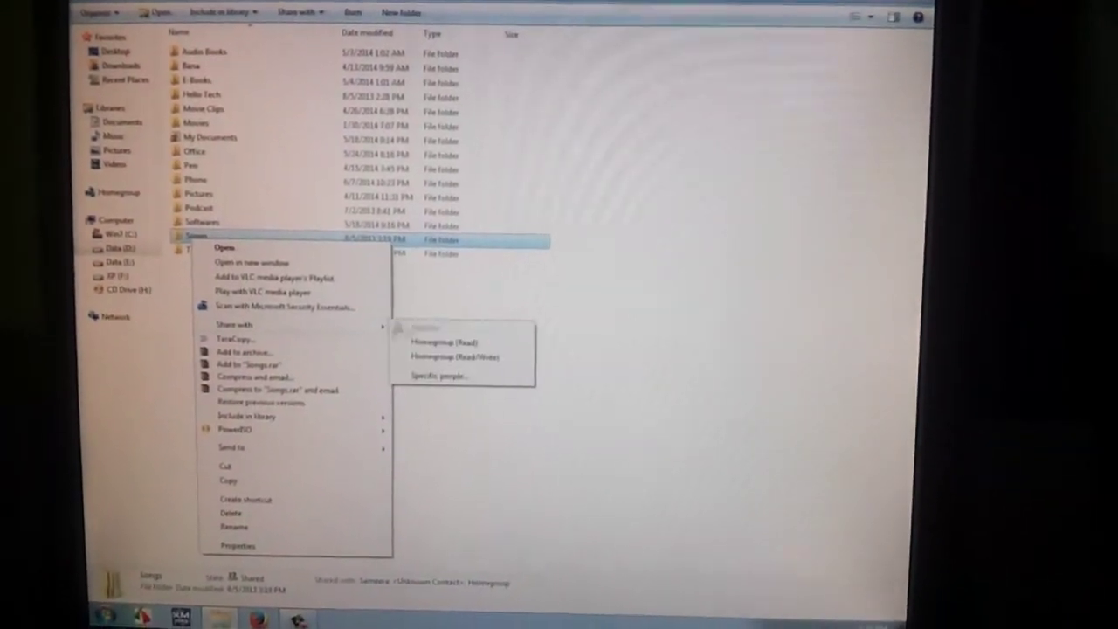
click(472, 353)
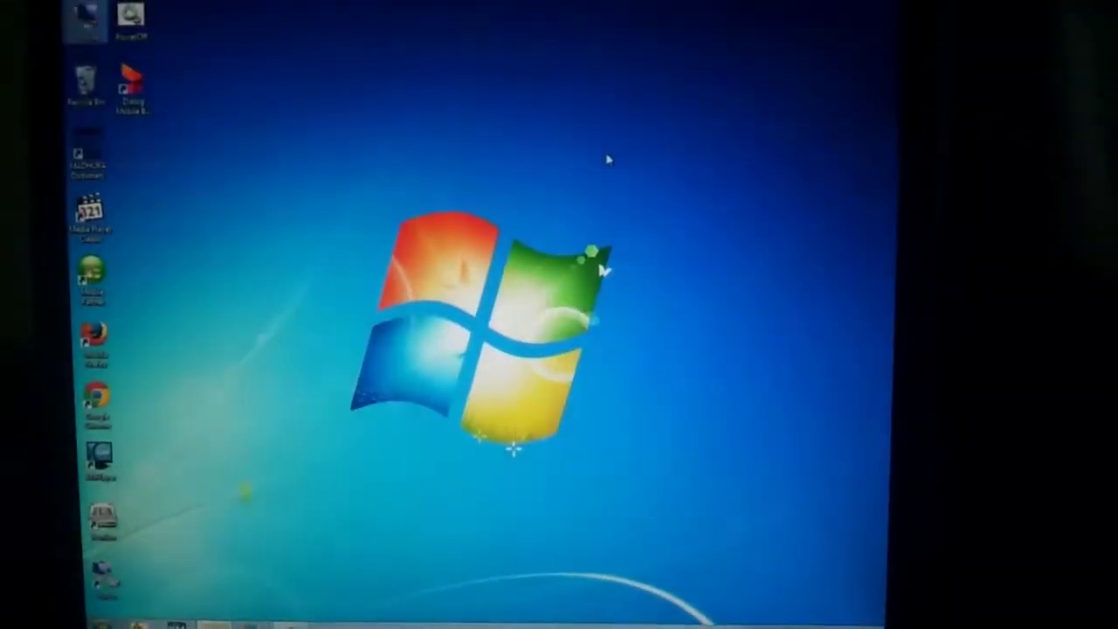
right_click(606, 157)
click(635, 186)
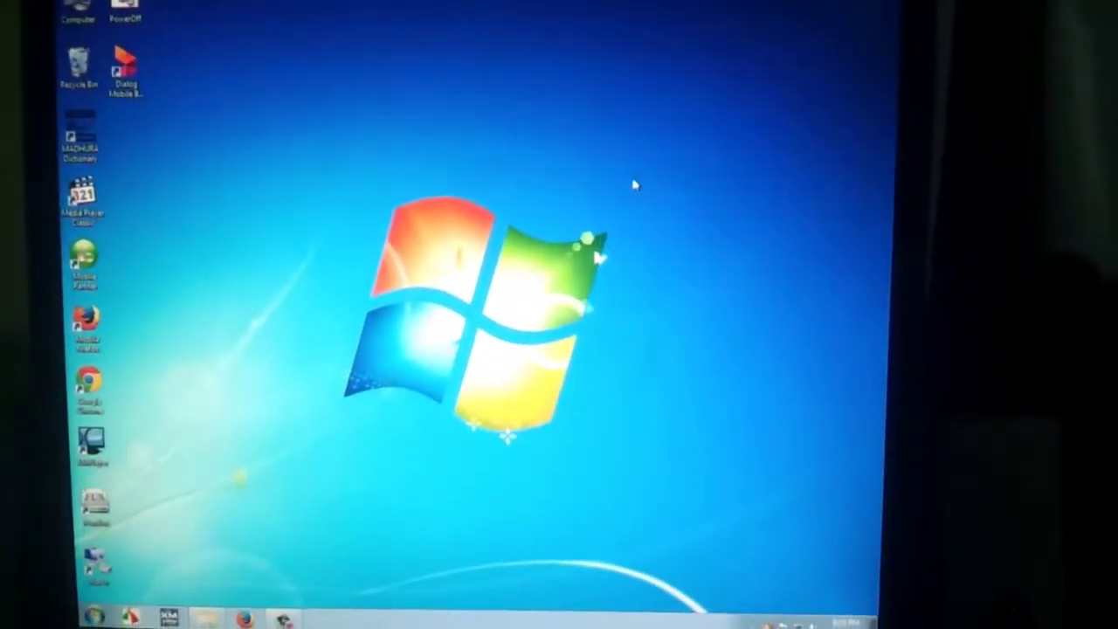
Go through Control Panel, Network and Internet, and HomeGroup to the Advanced sharing settings.
click(93, 617)
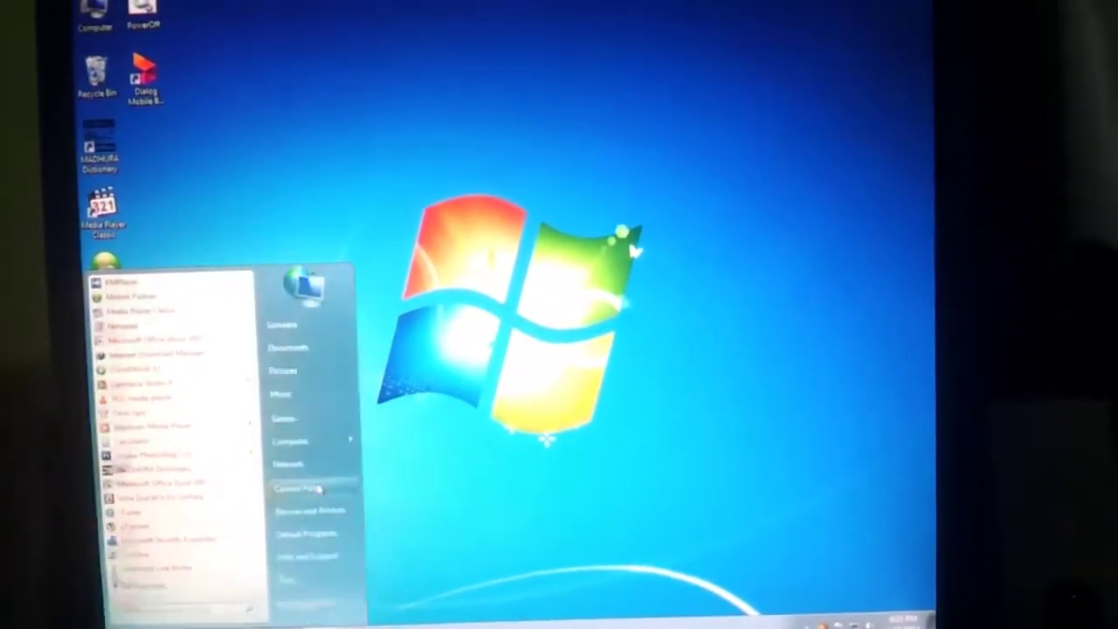
click(319, 489)
click(414, 142)
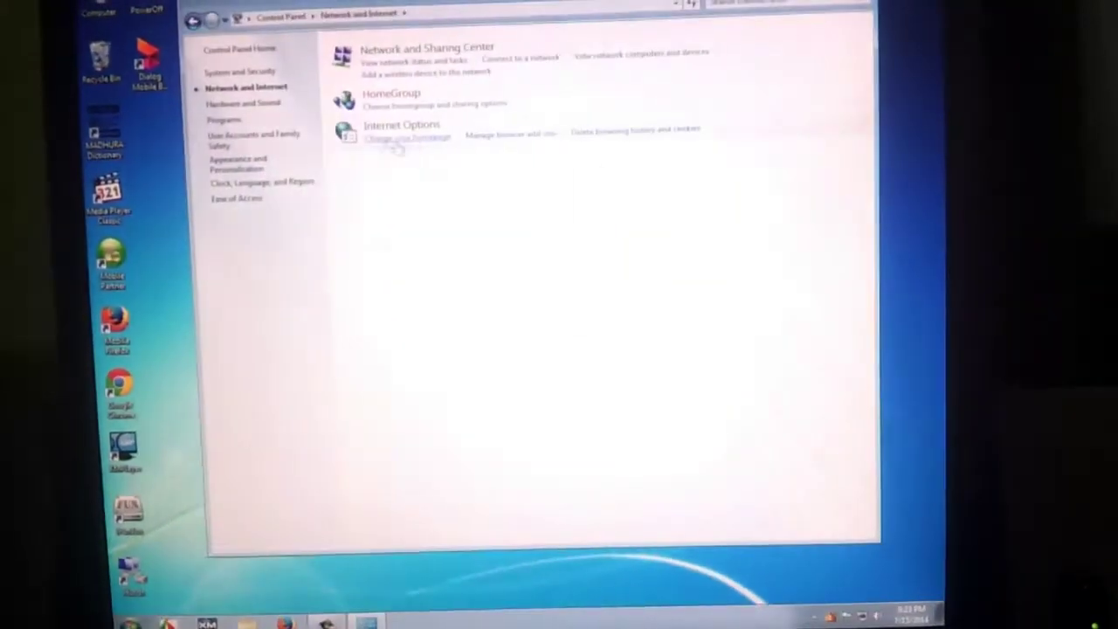
click(441, 57)
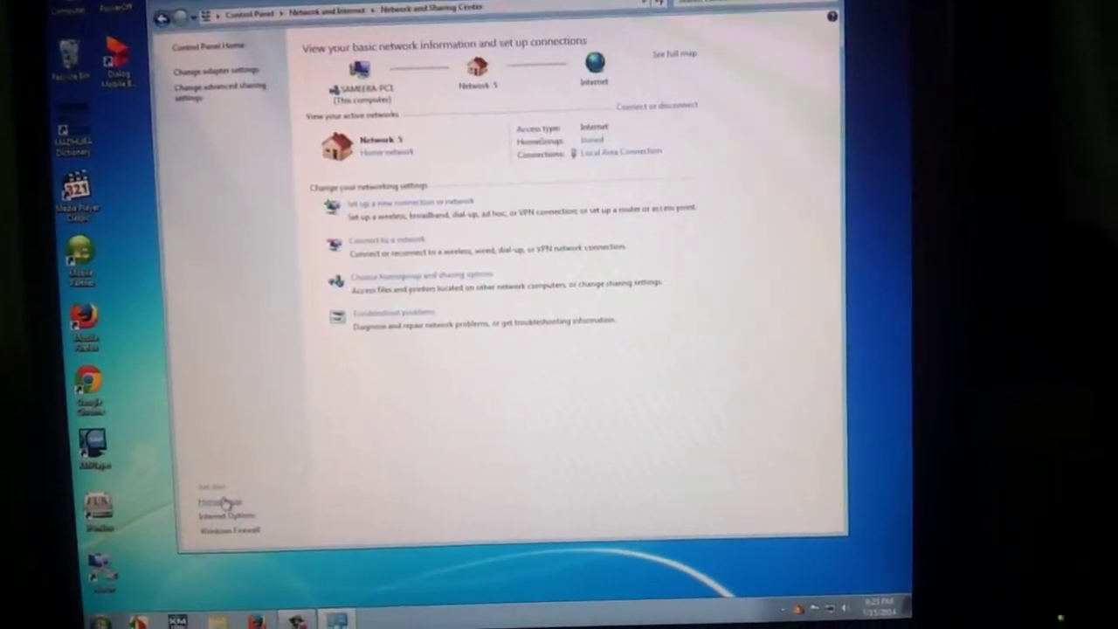
click(221, 503)
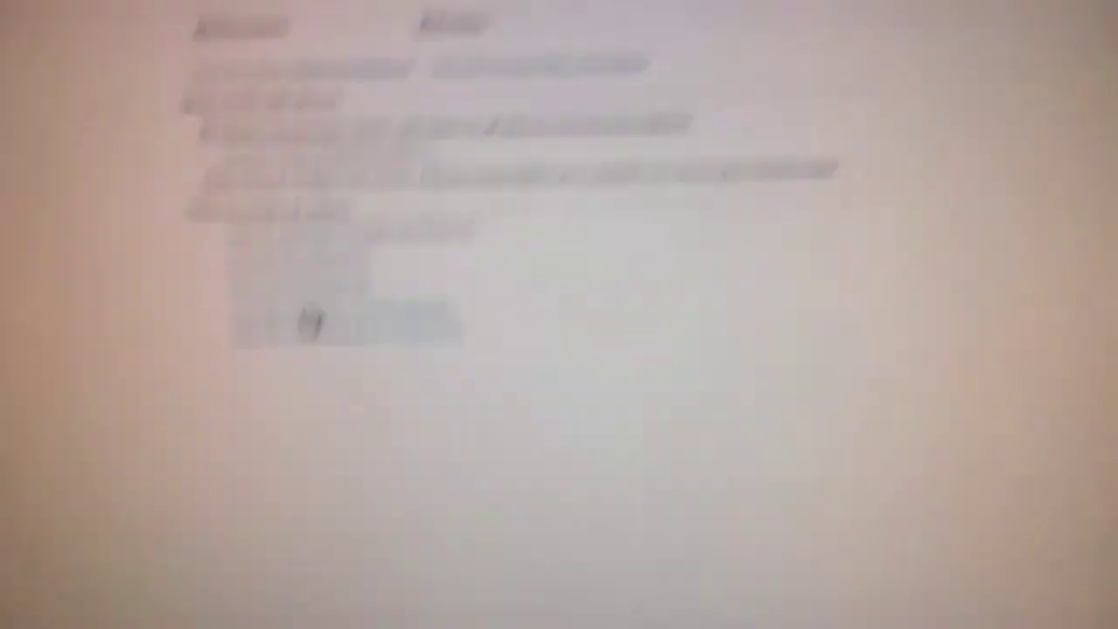
click(310, 321)
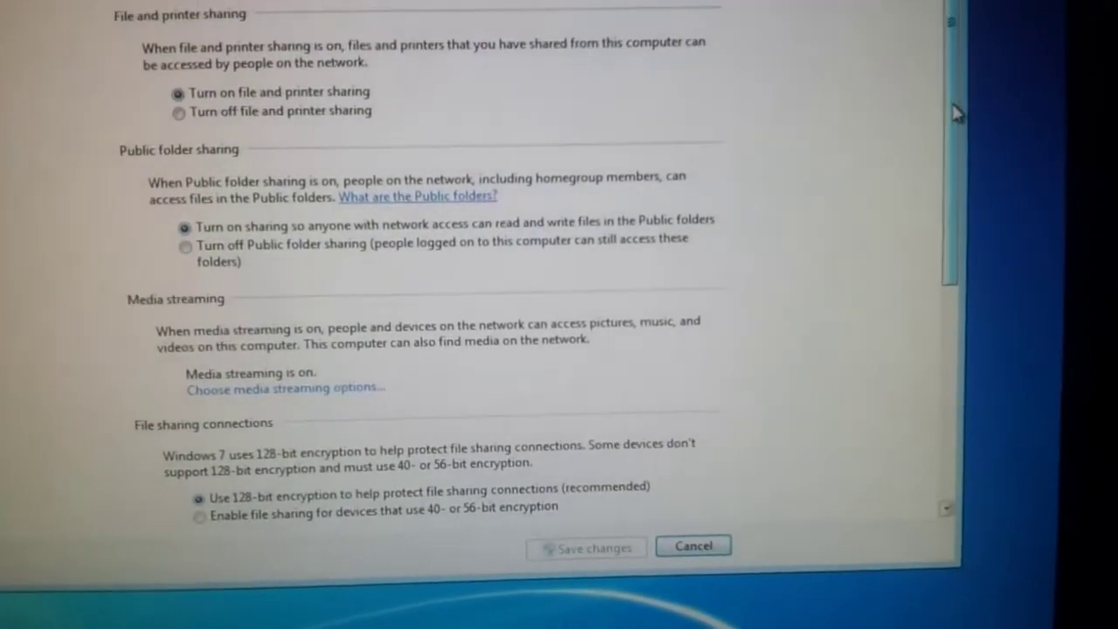
Turn off password protected sharing, save changes, close HomeGroup, and open Computer.
drag(956, 113, 940, 358)
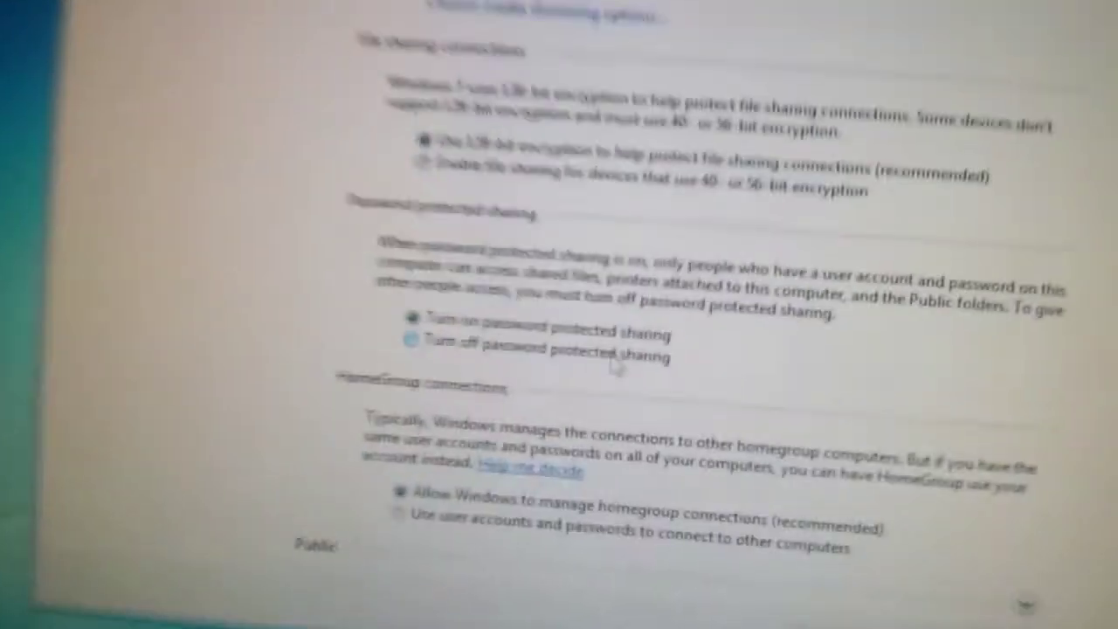
click(500, 295)
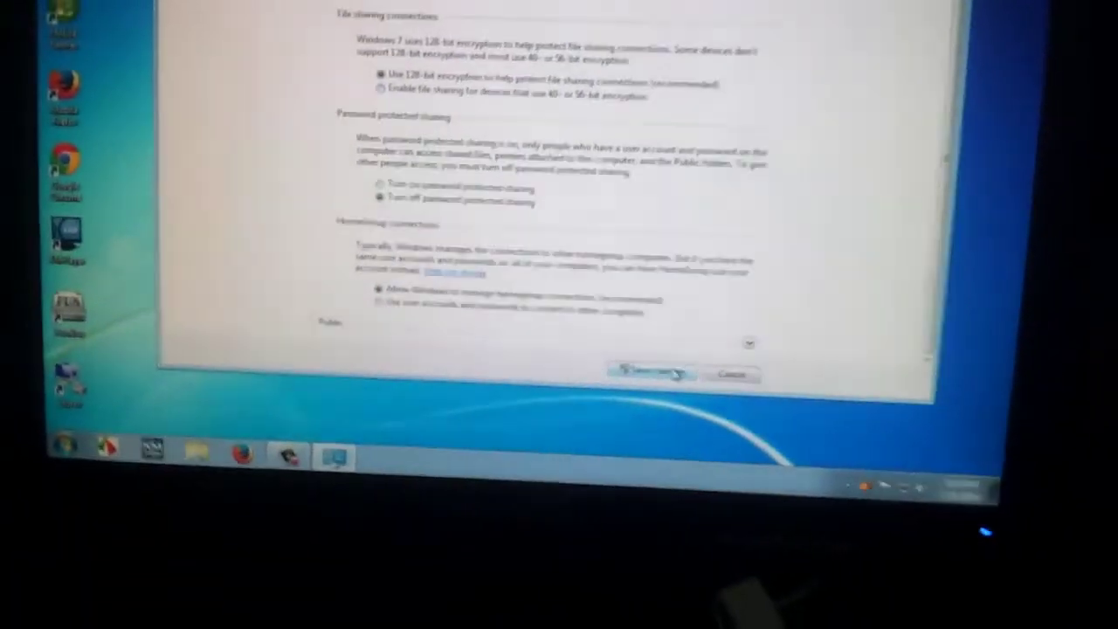
click(915, 567)
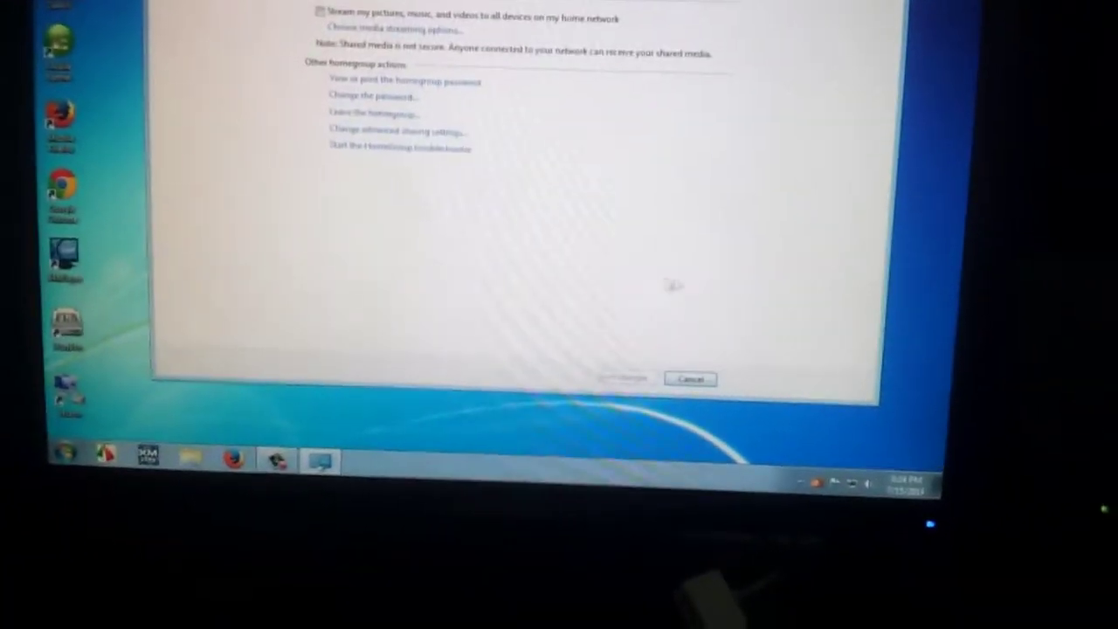
click(690, 379)
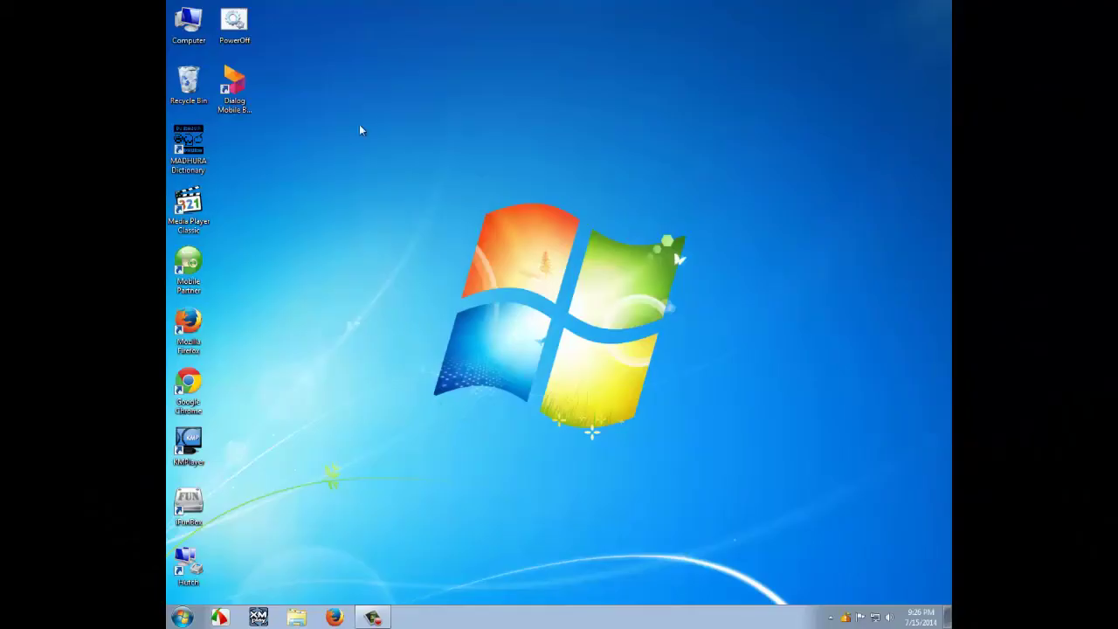
double_click(189, 26)
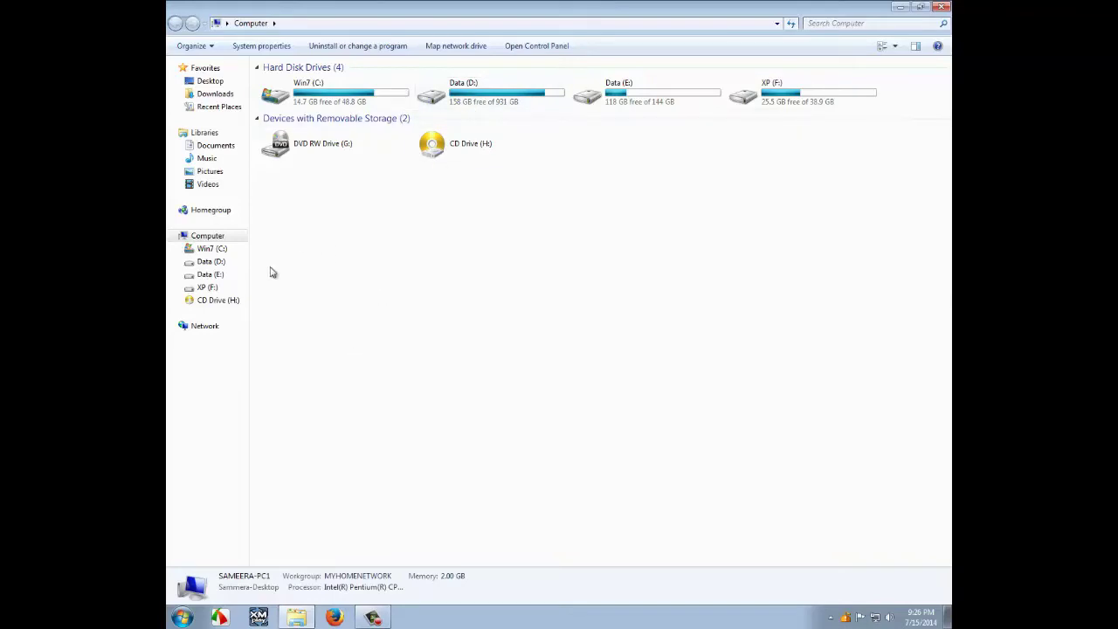
Refresh the Network view until SAMEERA-PC1, SHANE and SAMEERA-PC3 are all listed.
click(205, 327)
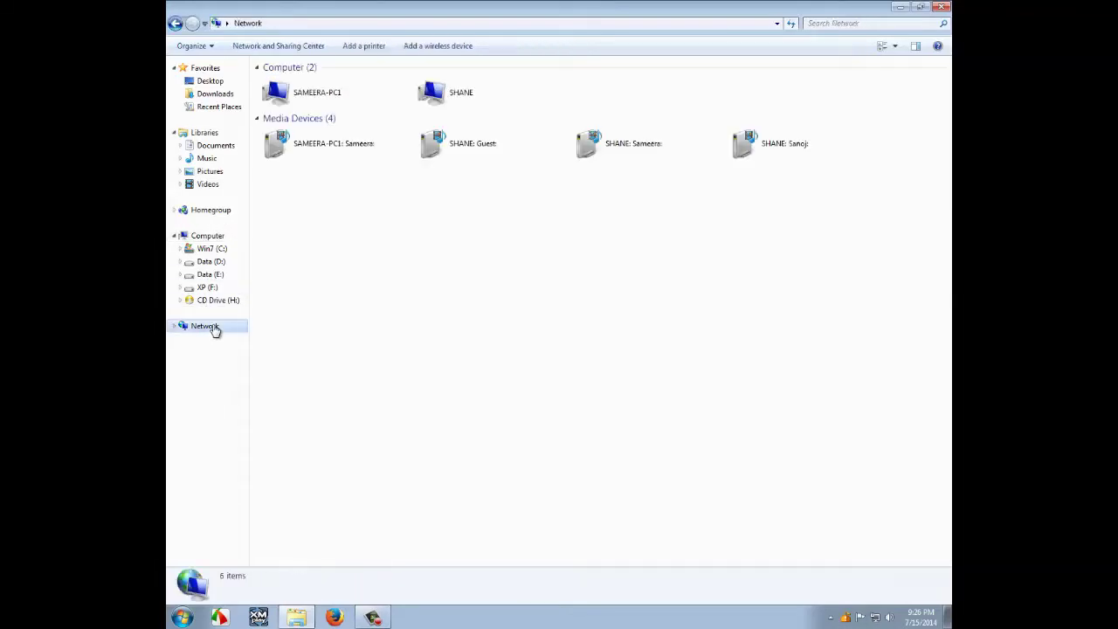
right_click(466, 325)
click(497, 368)
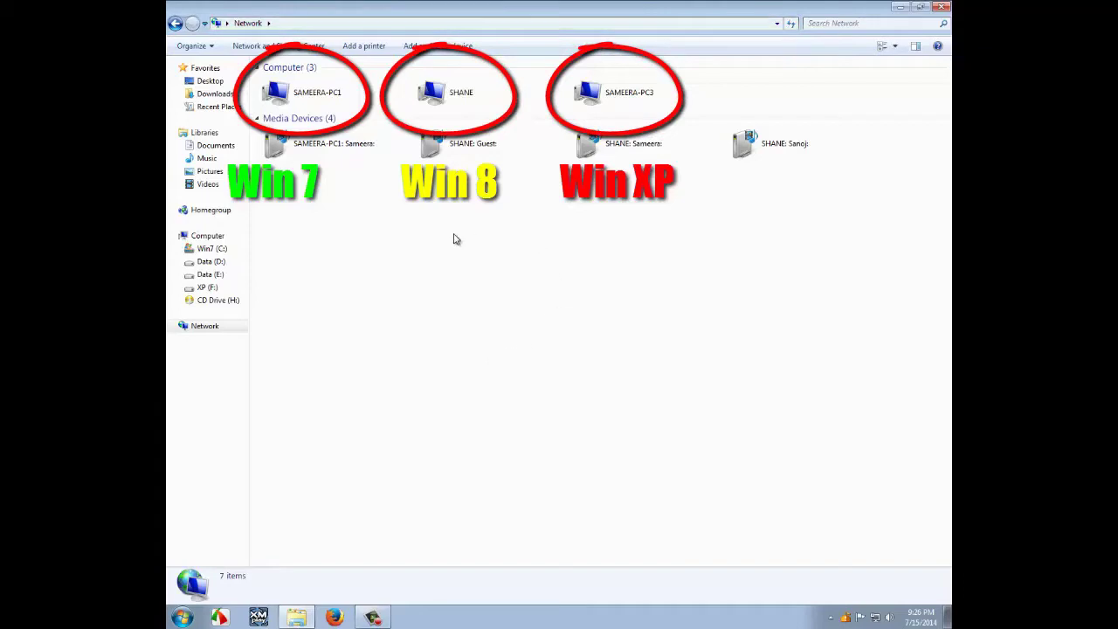
click(316, 92)
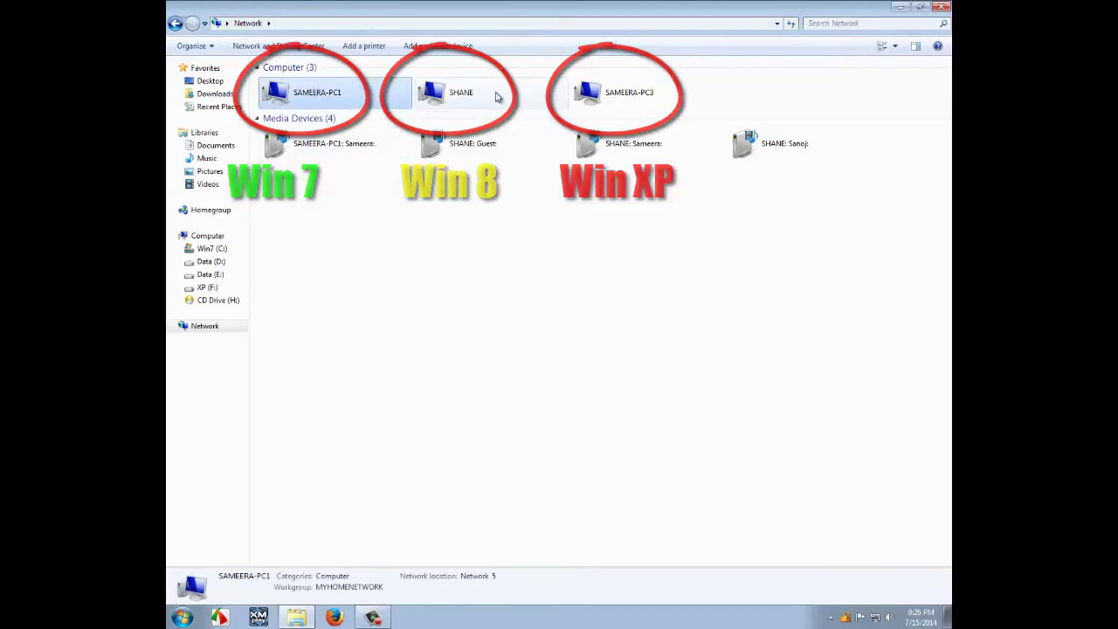
click(490, 94)
click(611, 106)
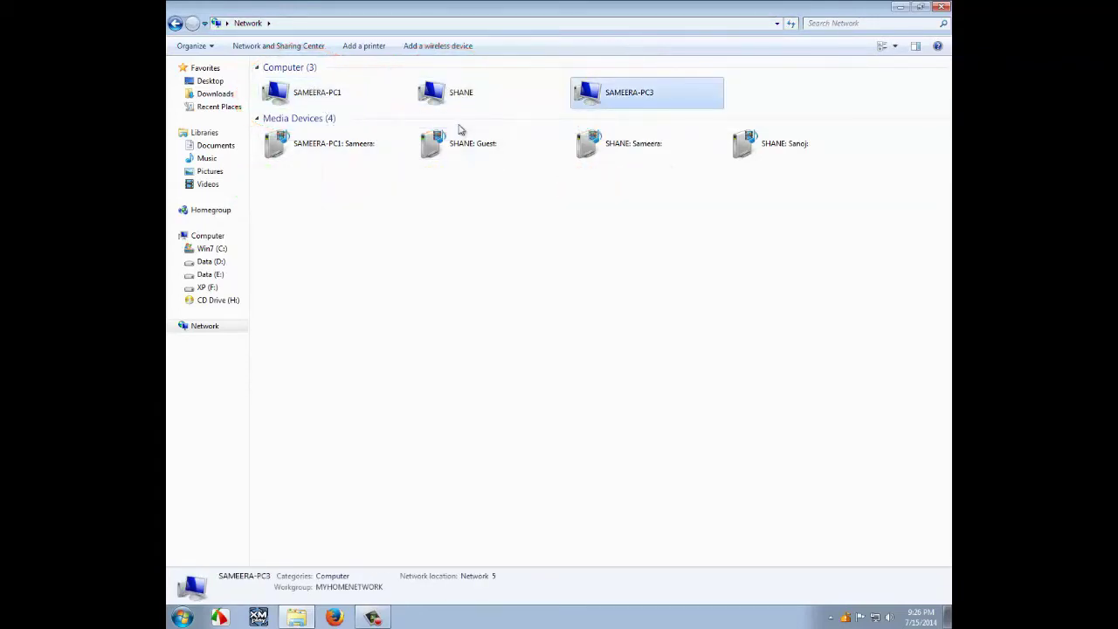
double_click(465, 93)
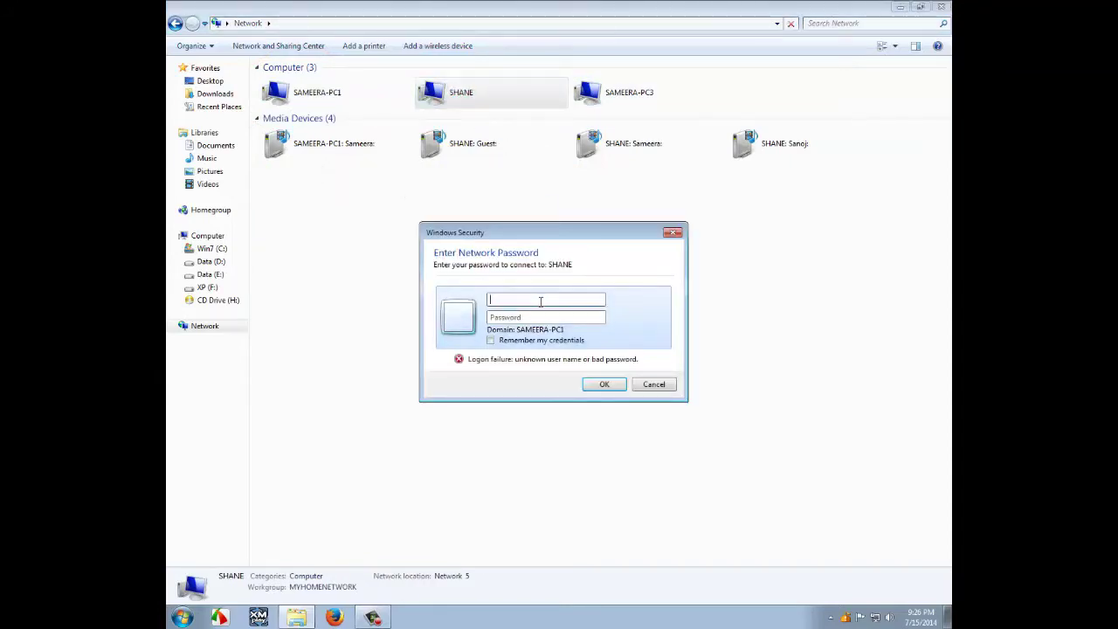
text(Sameera)
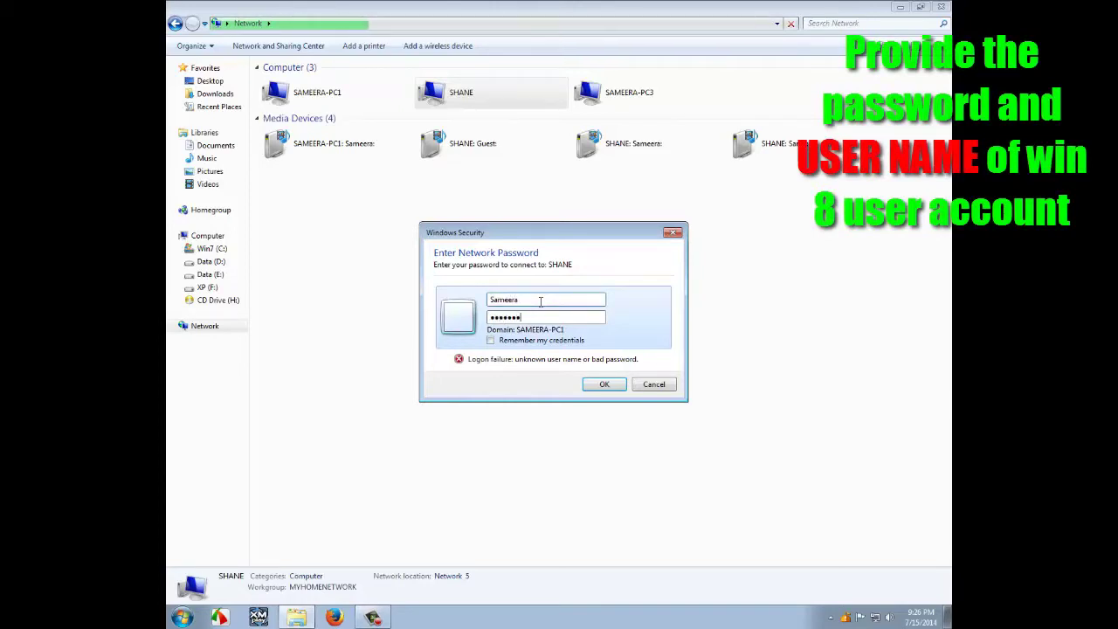
text(•••)
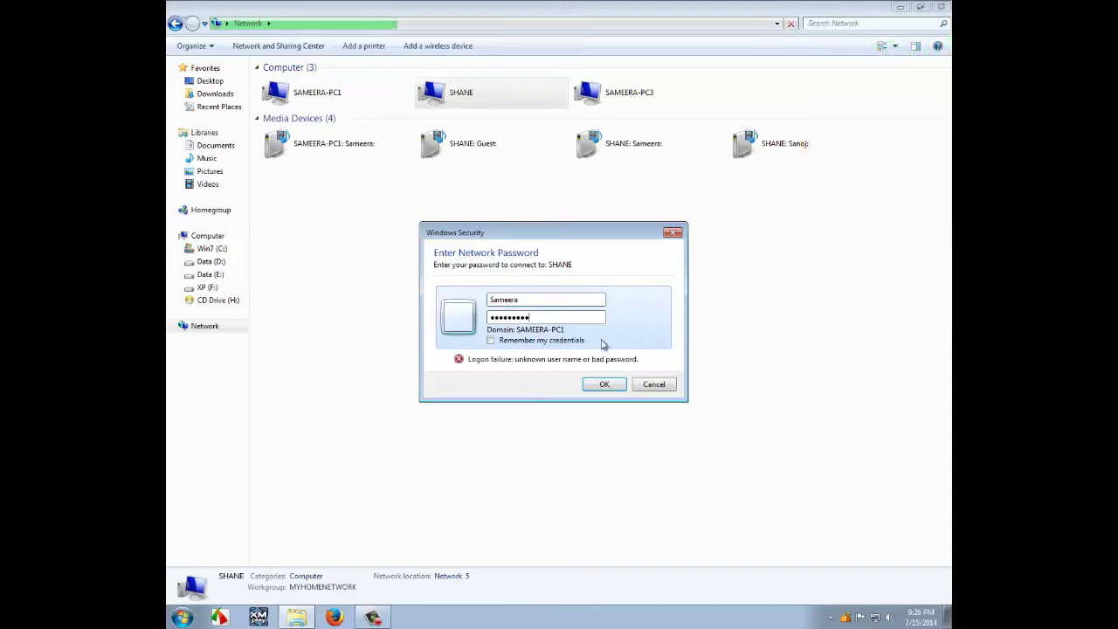
click(604, 385)
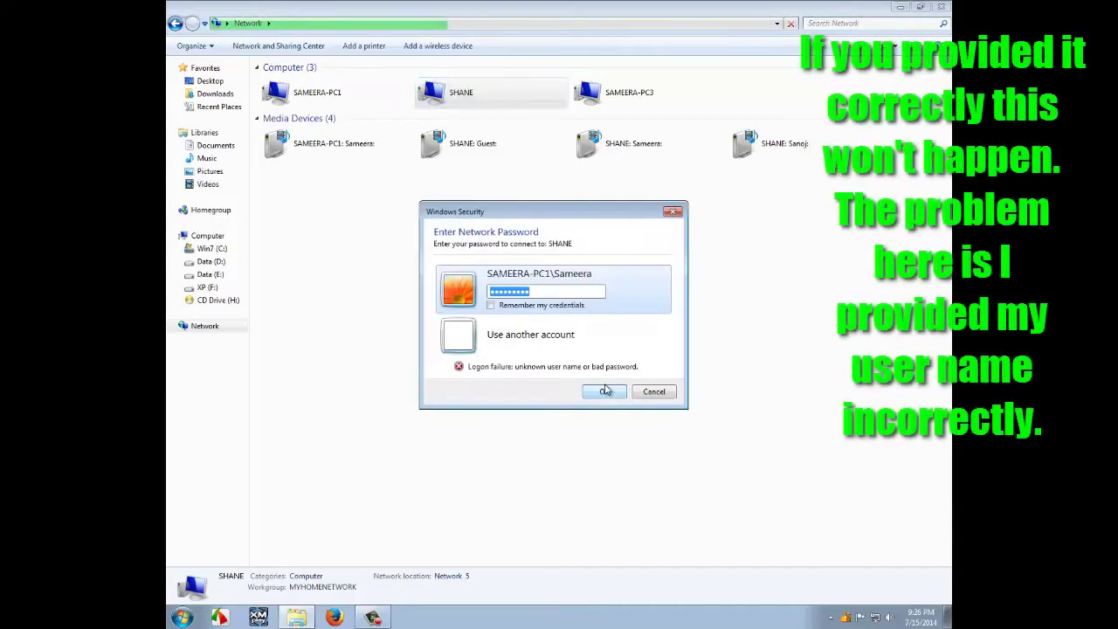
click(565, 338)
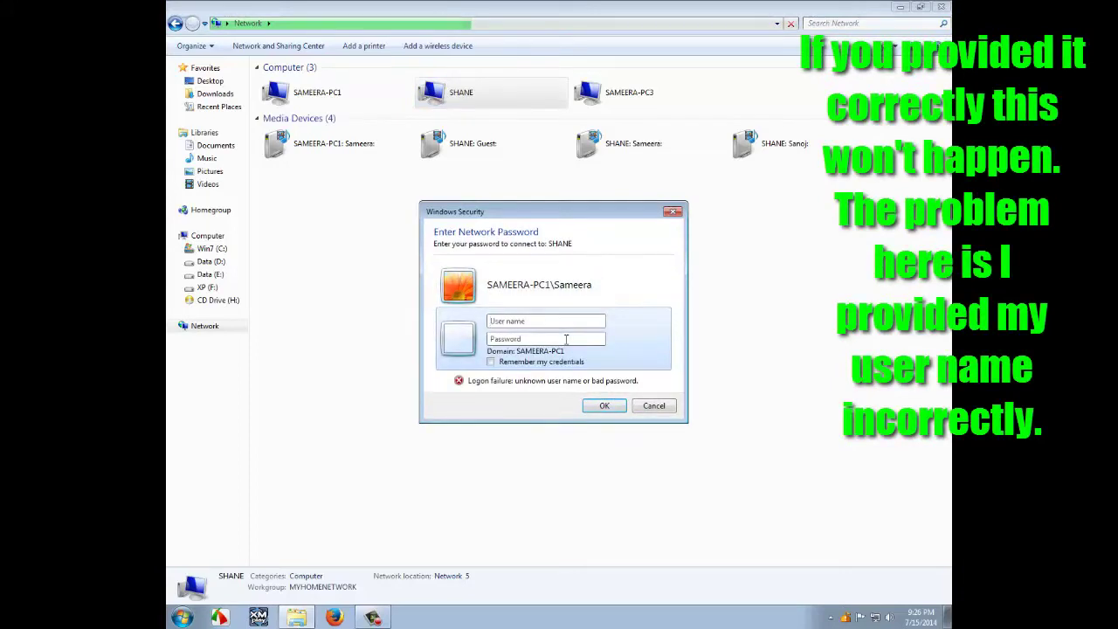
click(654, 406)
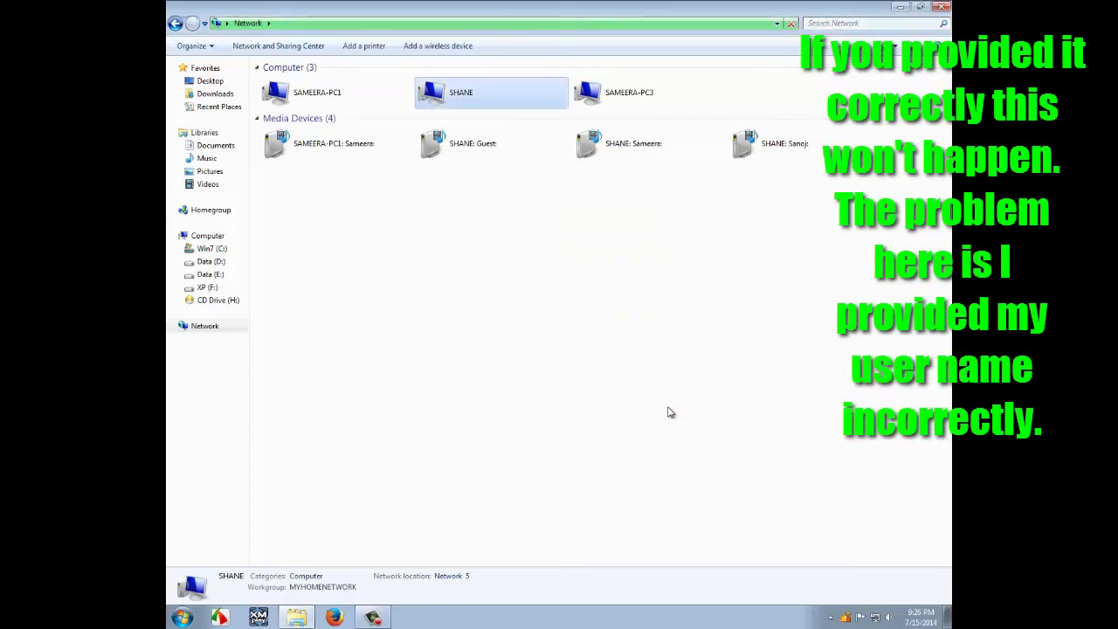
click(590, 91)
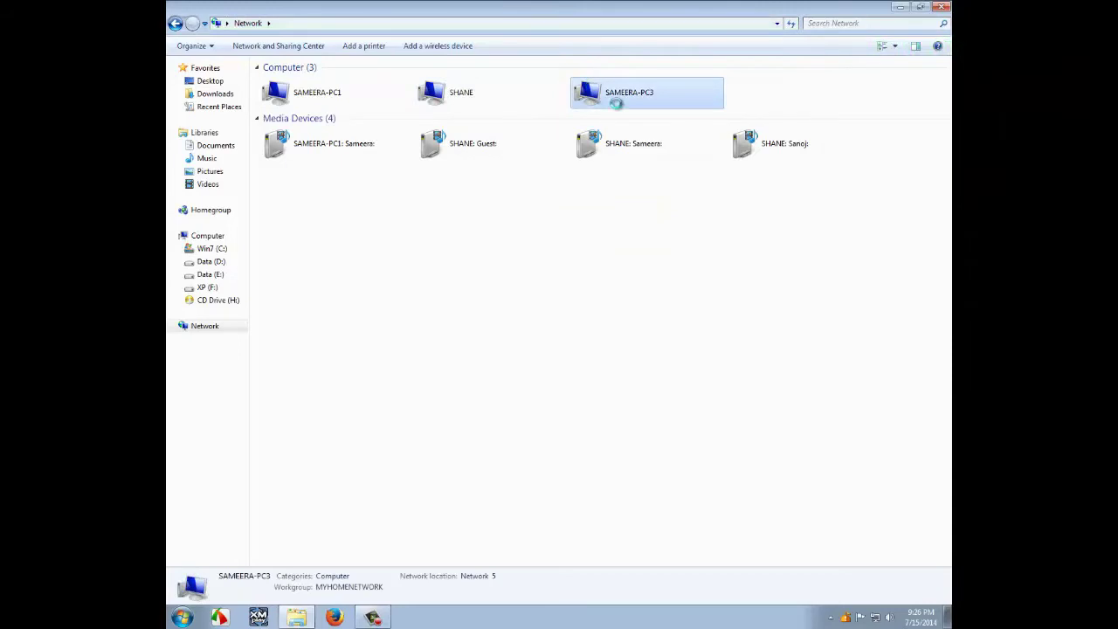
double_click(320, 84)
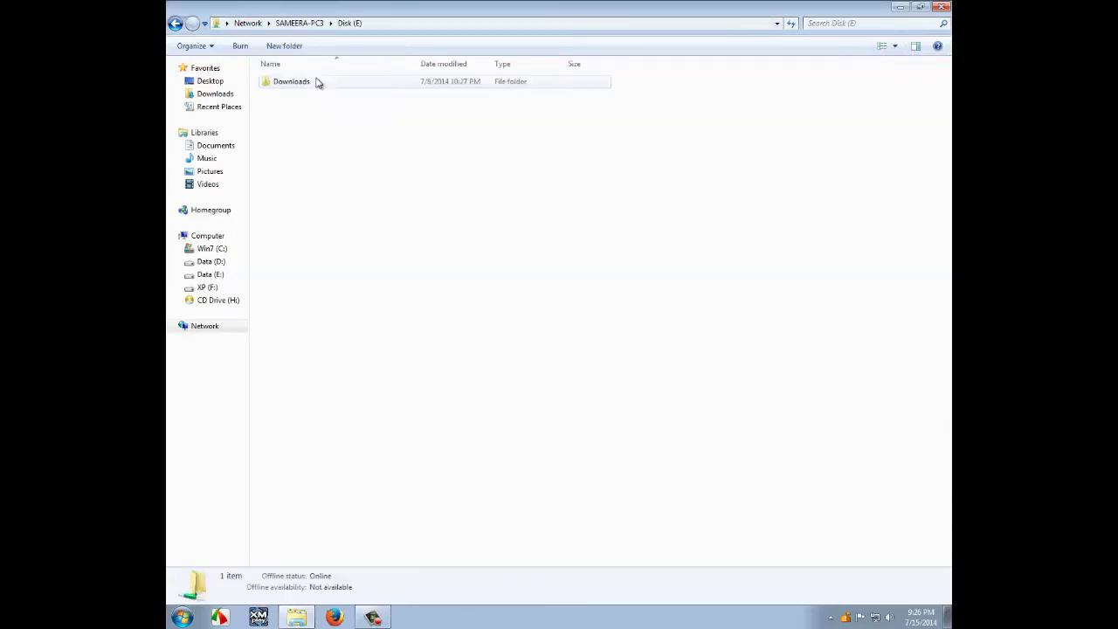
double_click(308, 85)
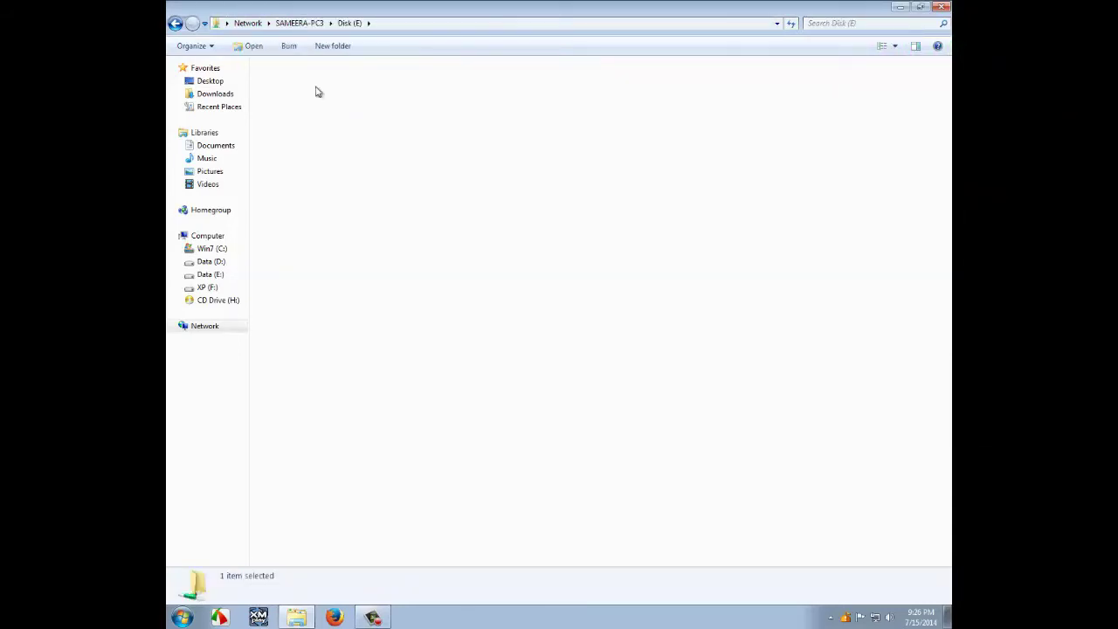
click(174, 24)
click(175, 24)
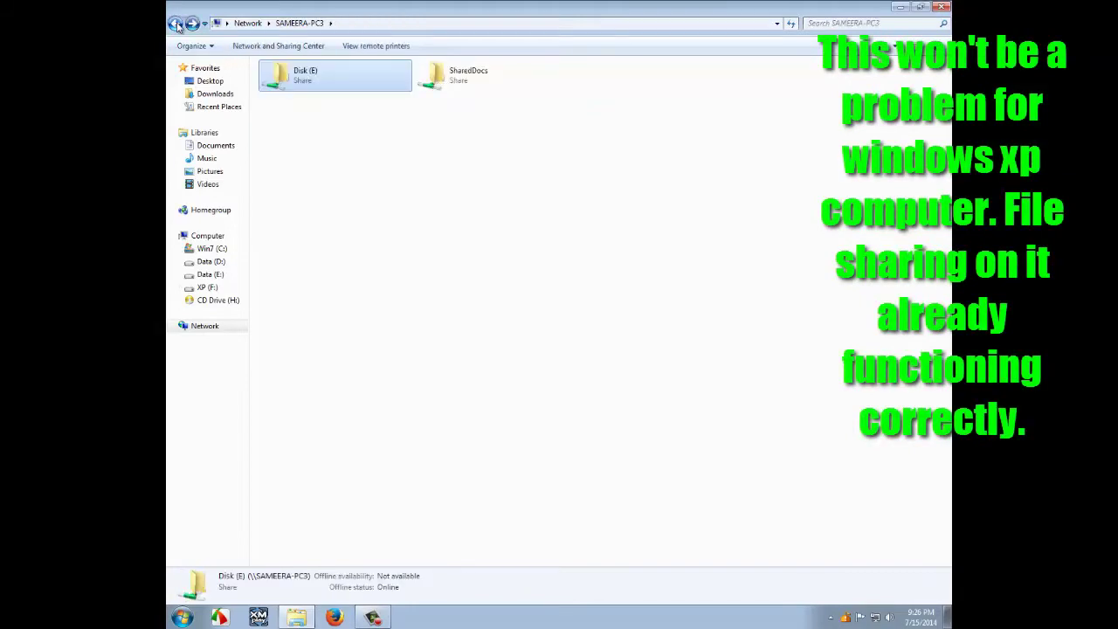
click(176, 24)
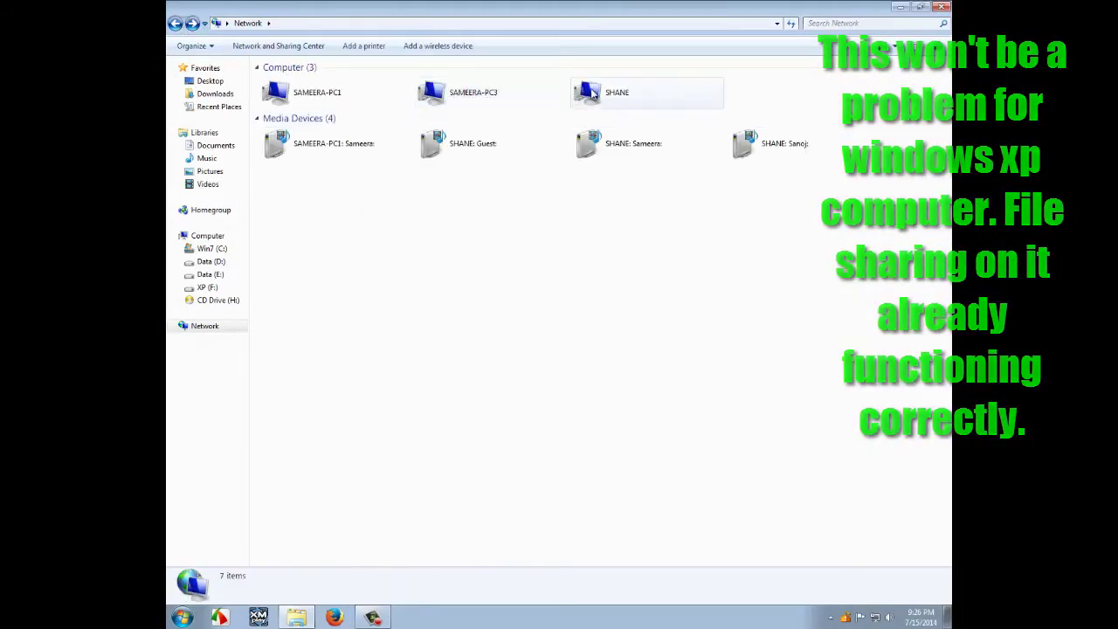
double_click(291, 100)
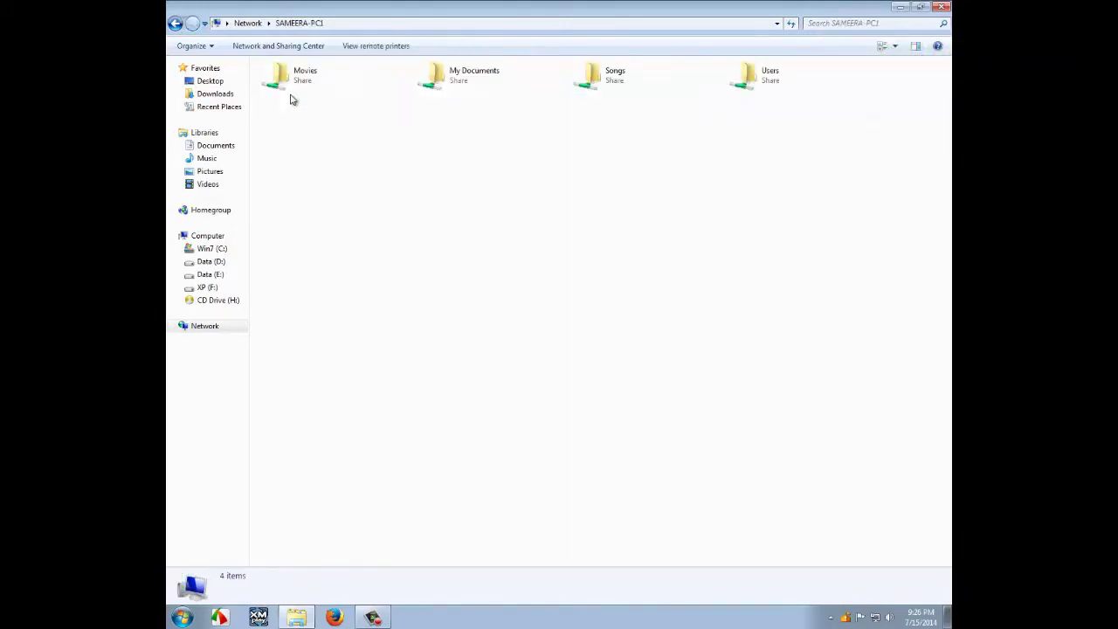
click(175, 23)
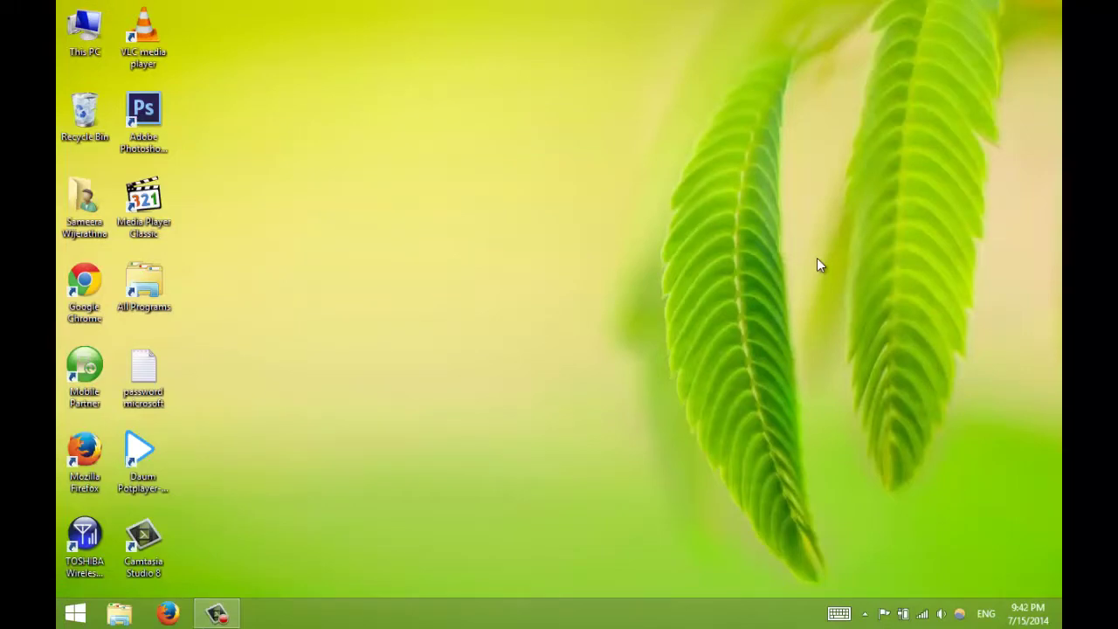
Refresh the desktop, open Data (E:), and share Songs with the homegroup as Read/Write.
right_click(816, 259)
click(779, 302)
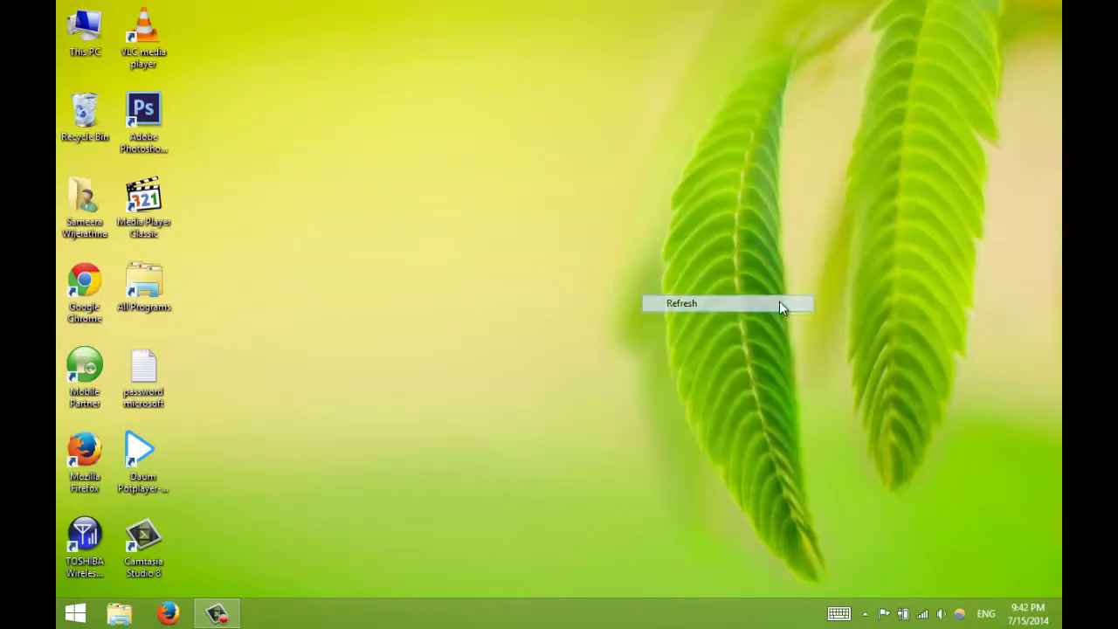
double_click(85, 29)
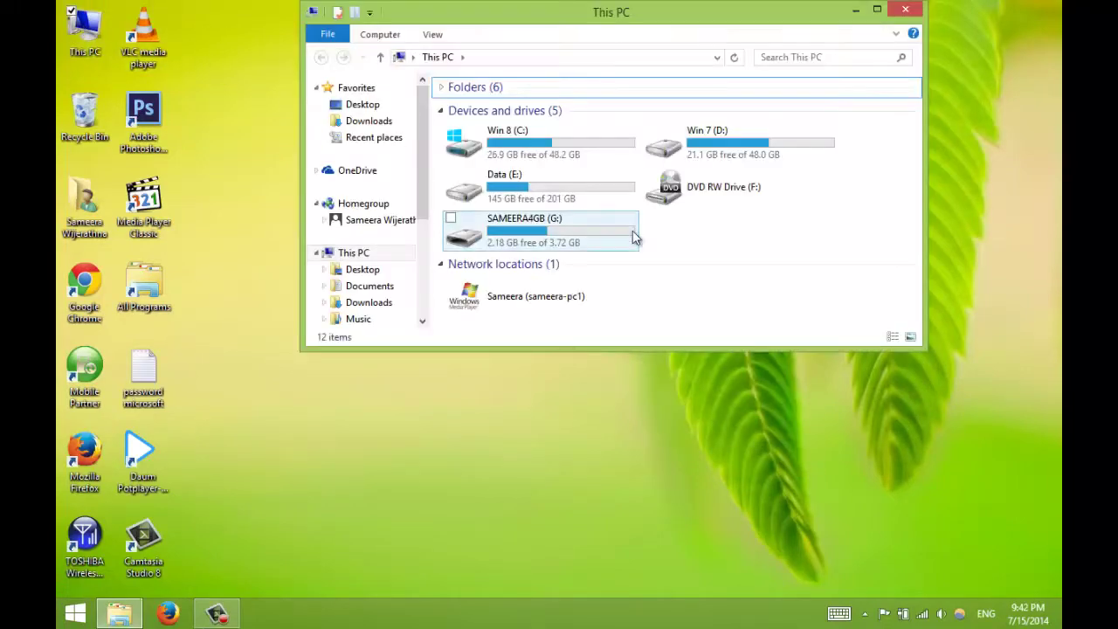
double_click(549, 194)
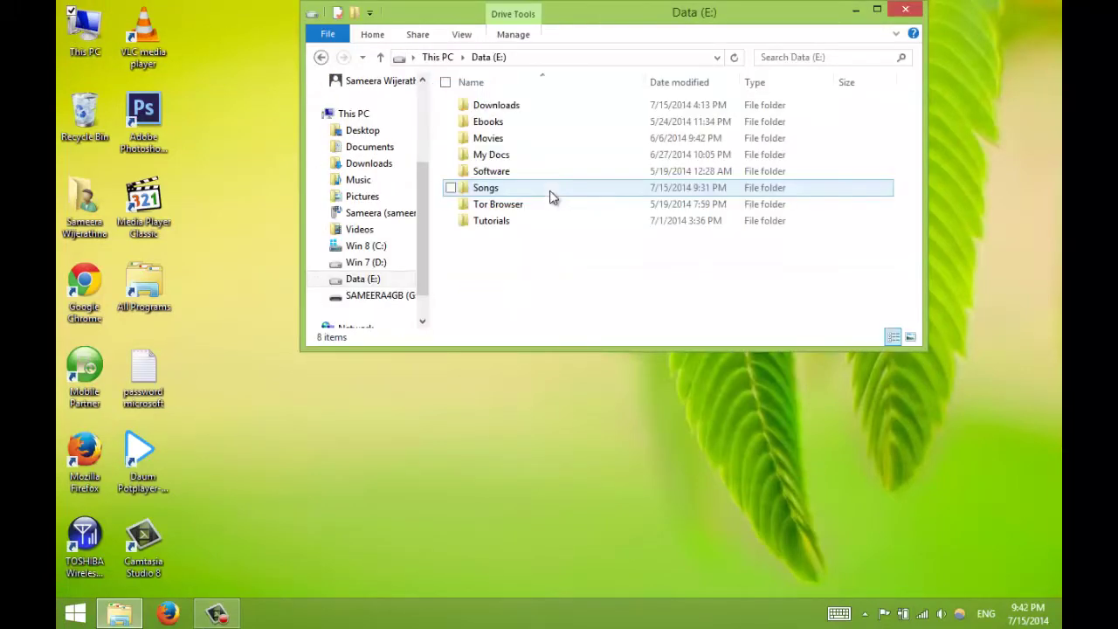
right_click(492, 189)
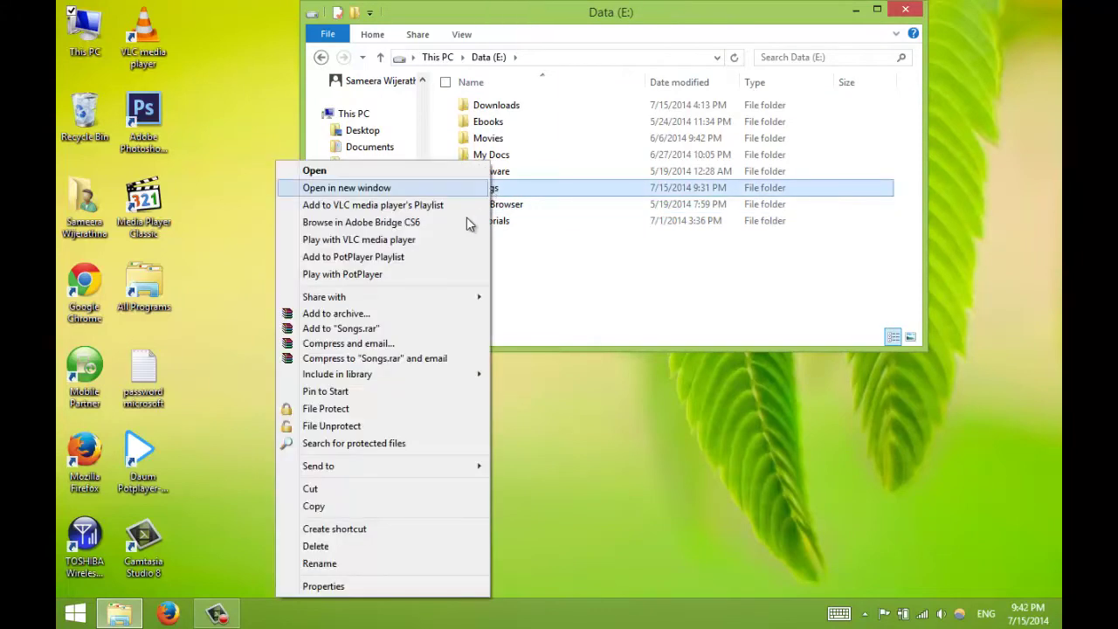
mouse_move(447, 305)
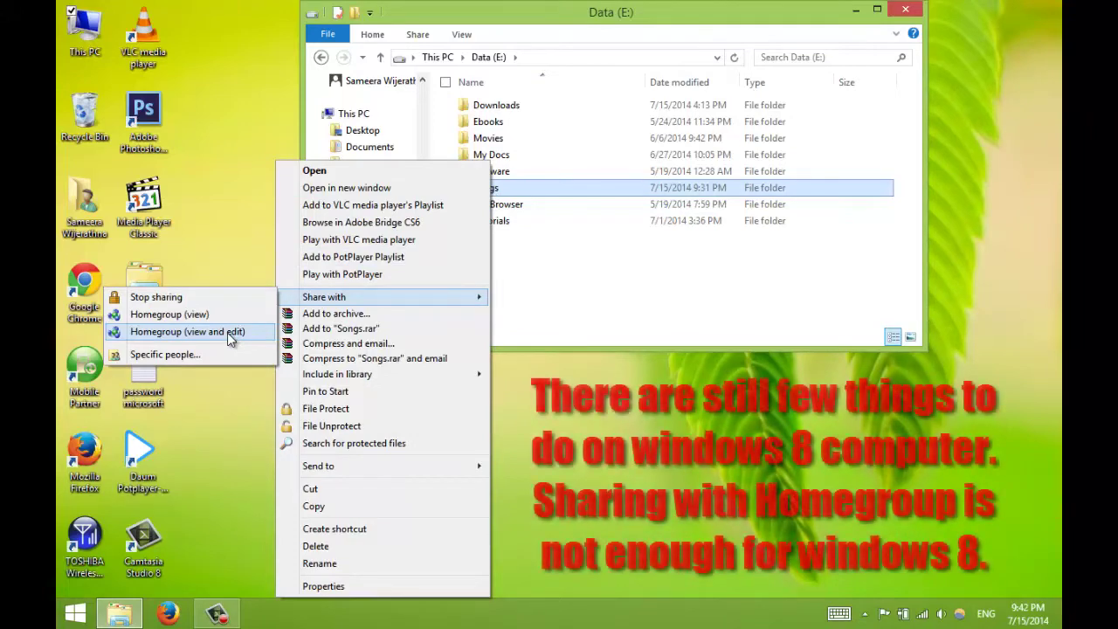
click(229, 336)
Share the Songs folder with Everyone through Specific people.
right_click(476, 187)
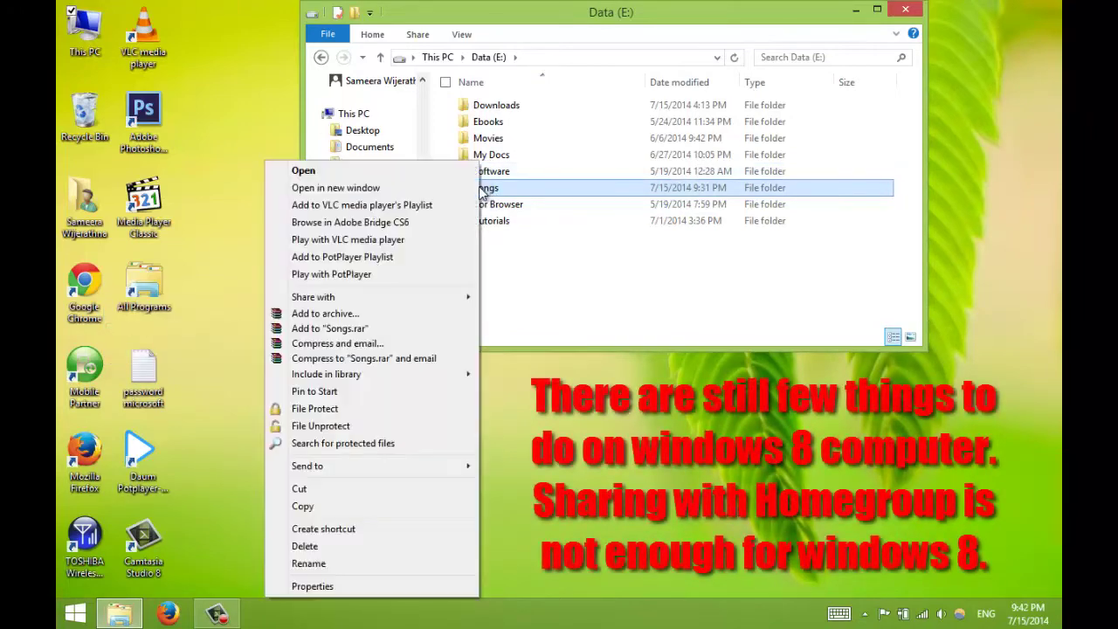
mouse_move(399, 302)
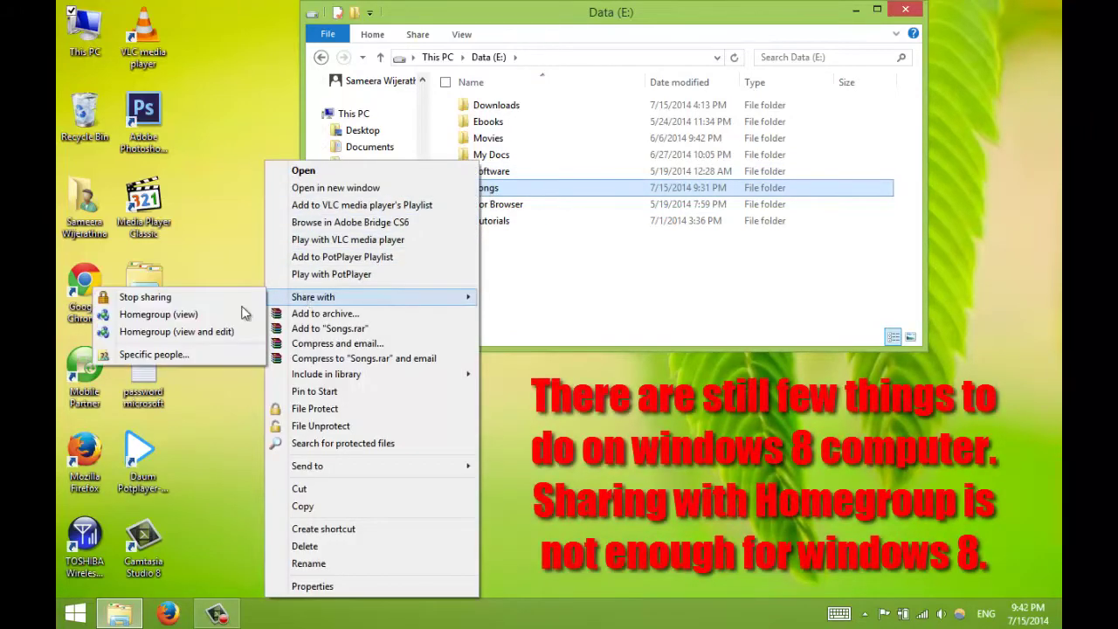
click(190, 356)
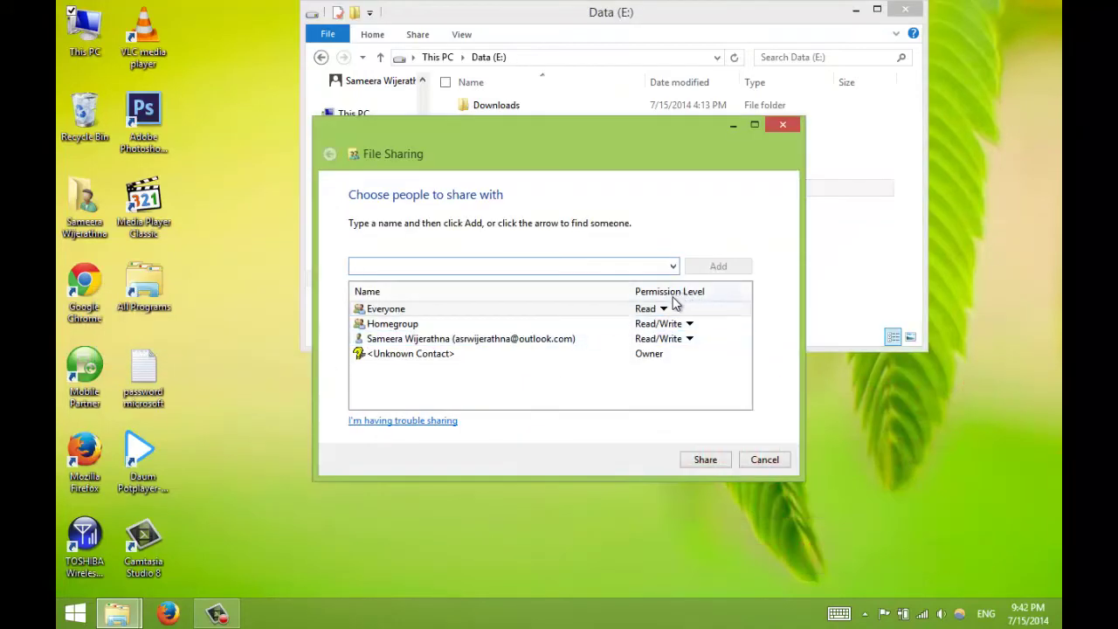
click(547, 318)
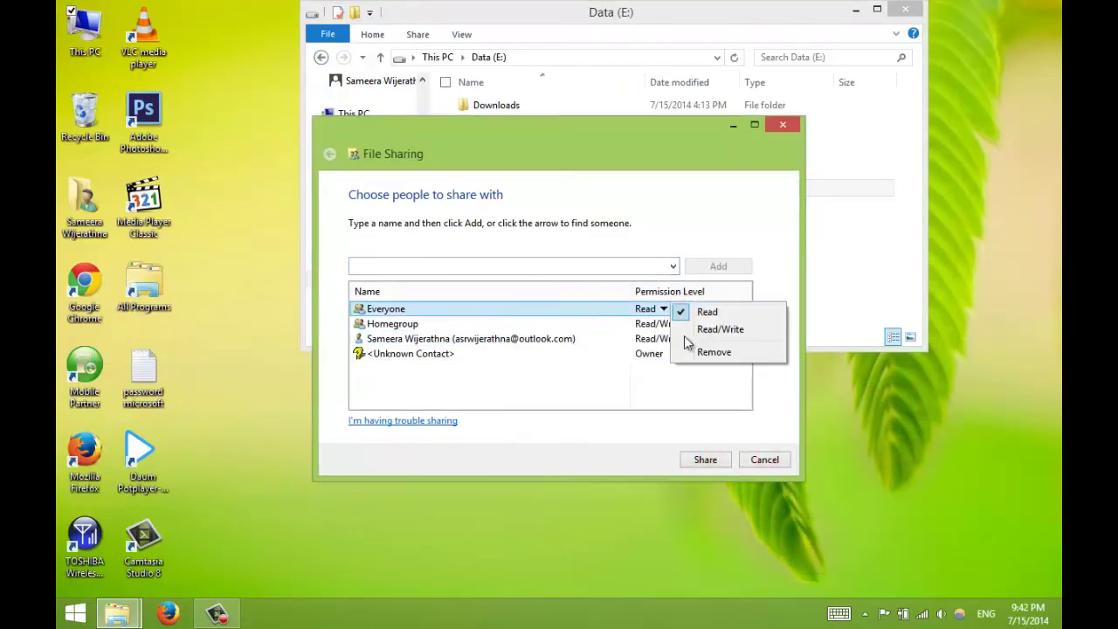
click(672, 265)
click(672, 265)
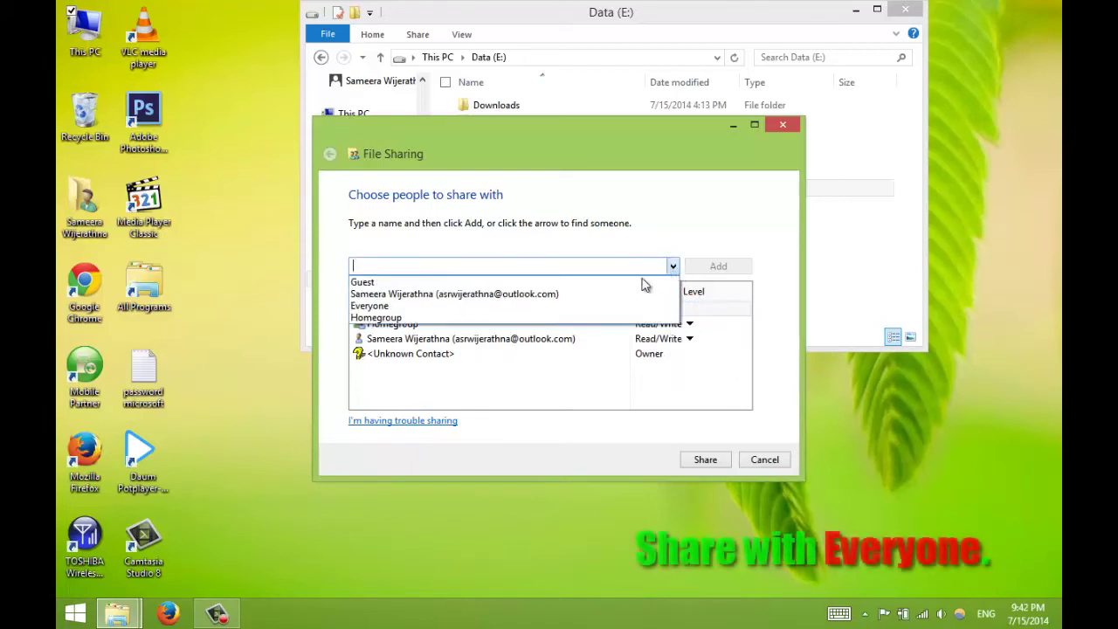
click(648, 306)
click(717, 266)
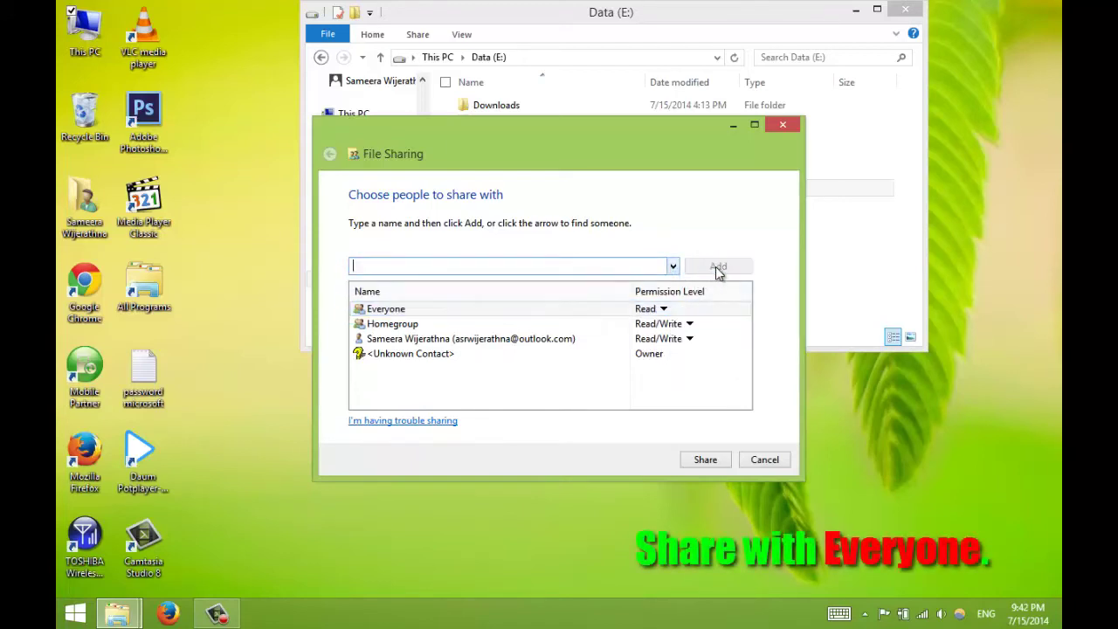
click(705, 460)
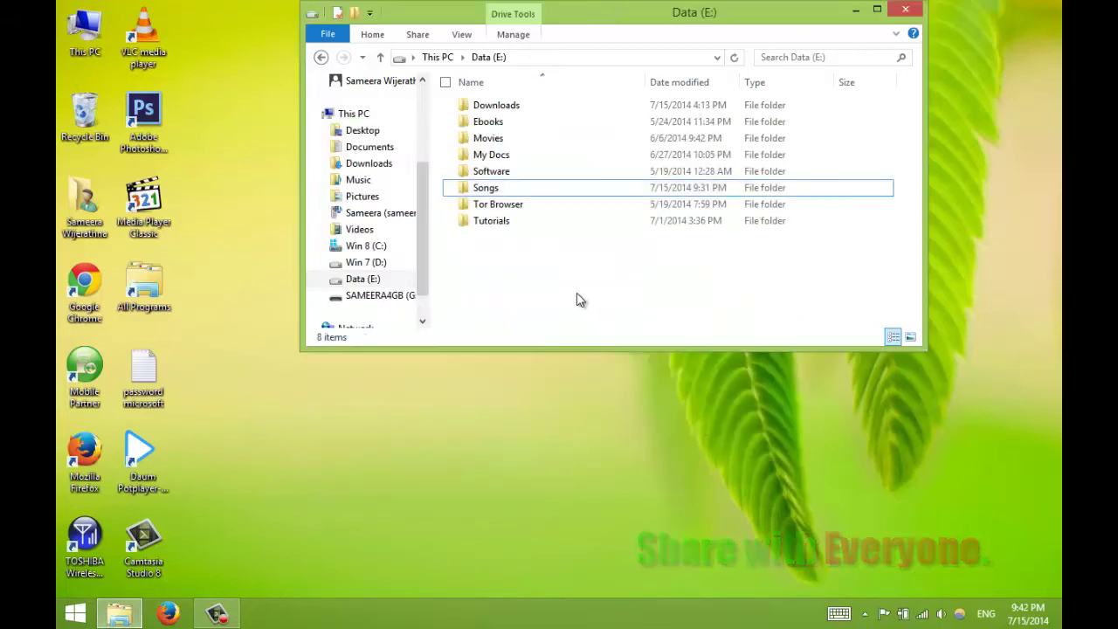
Share Downloads with Everyone at Read level, then close the Data (E:) window.
right_click(494, 106)
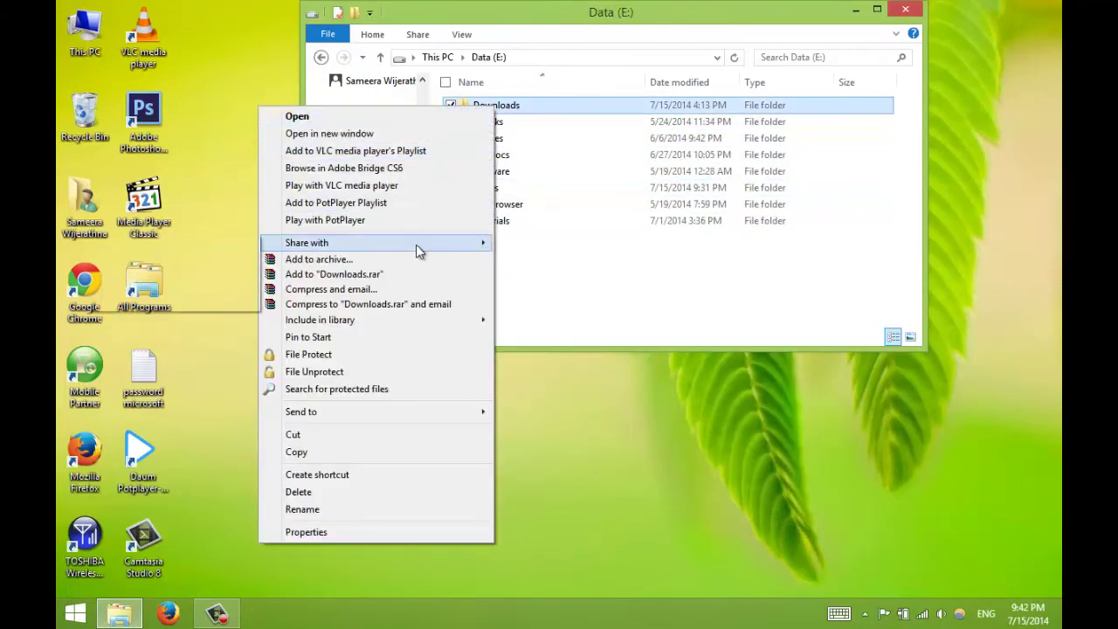
mouse_move(360, 249)
click(204, 306)
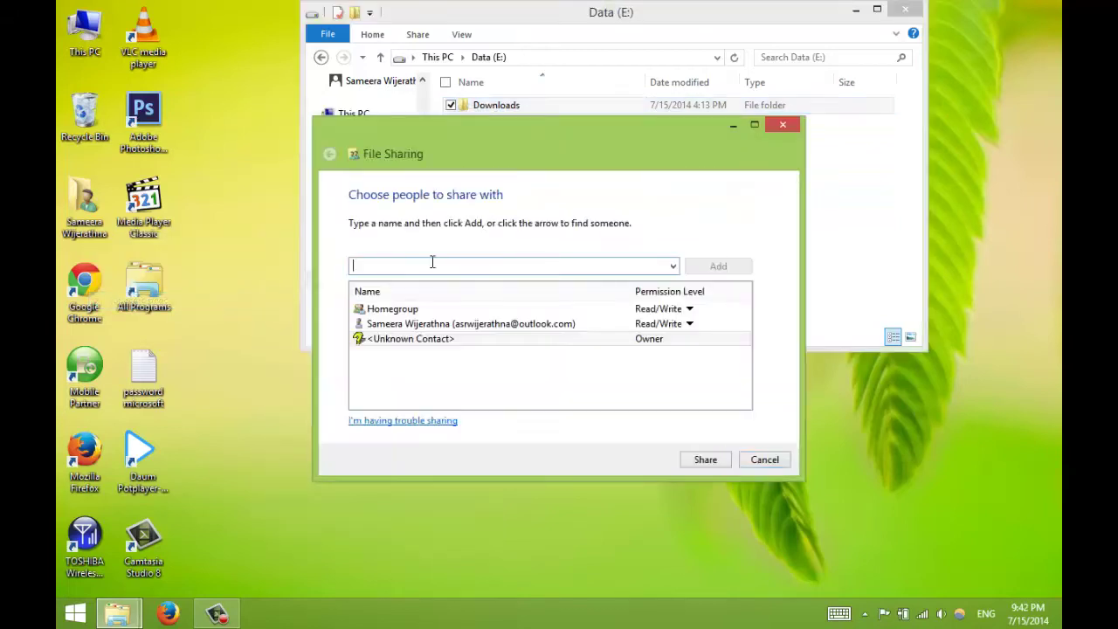
click(677, 267)
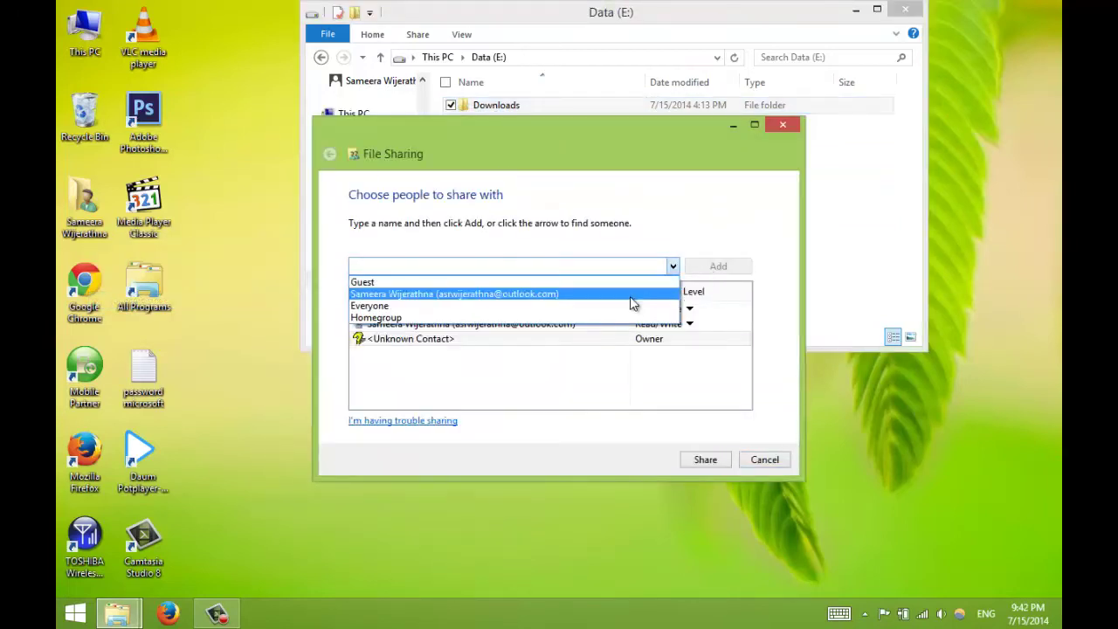
click(631, 305)
click(724, 267)
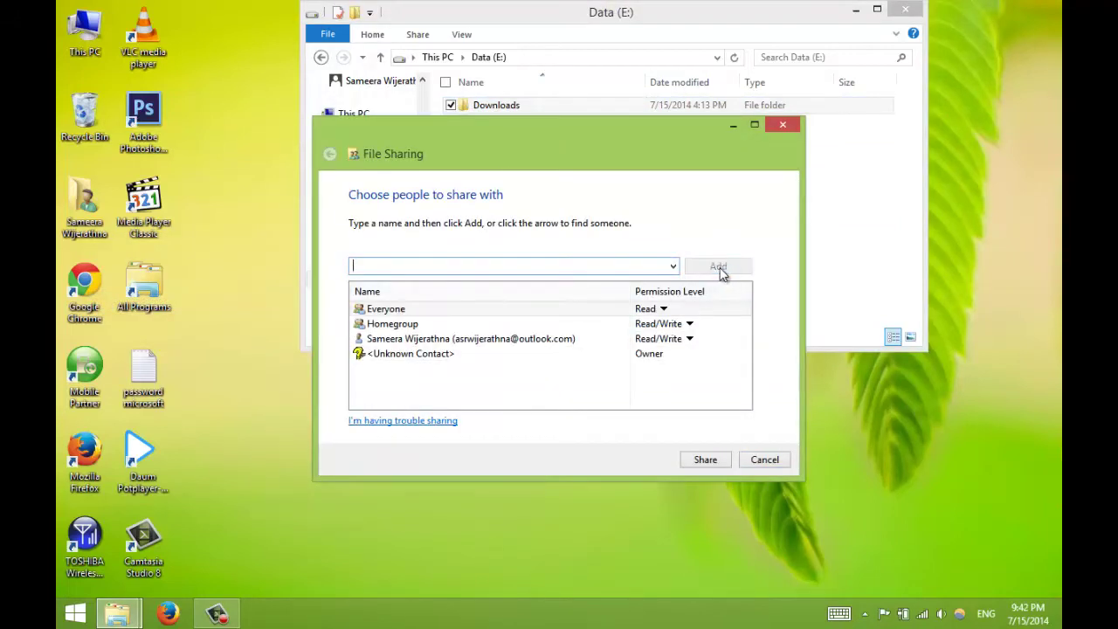
click(714, 459)
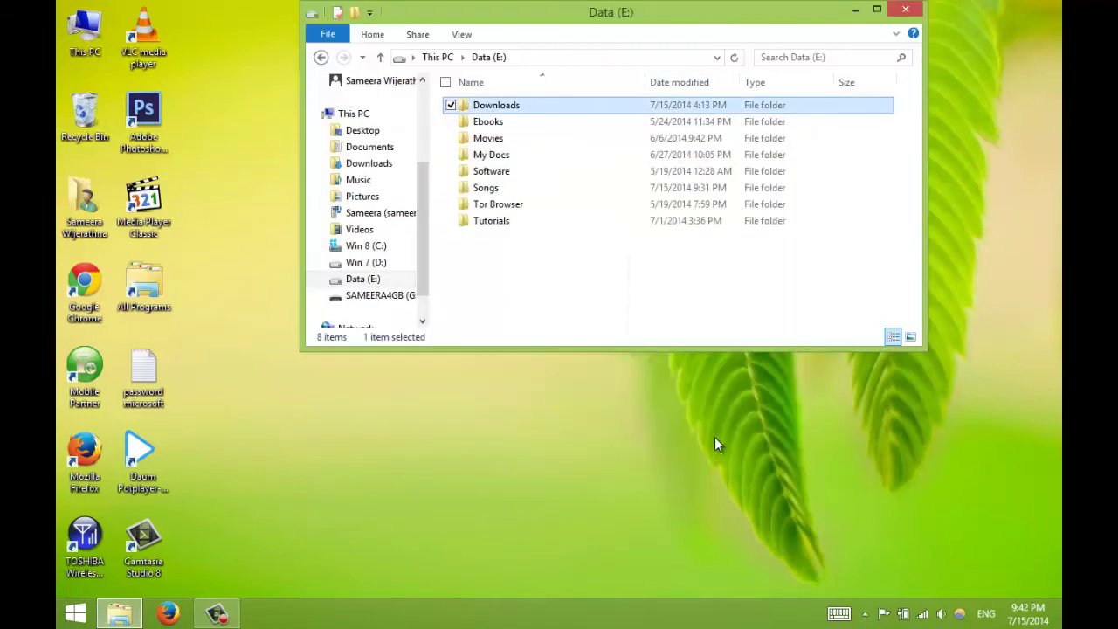
click(535, 273)
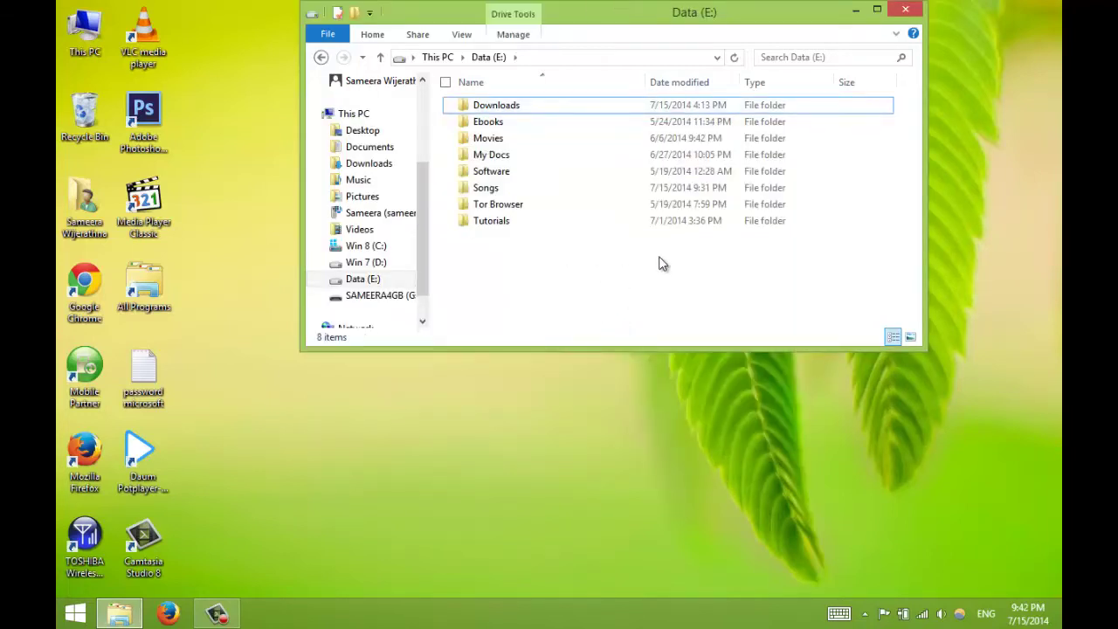
click(905, 12)
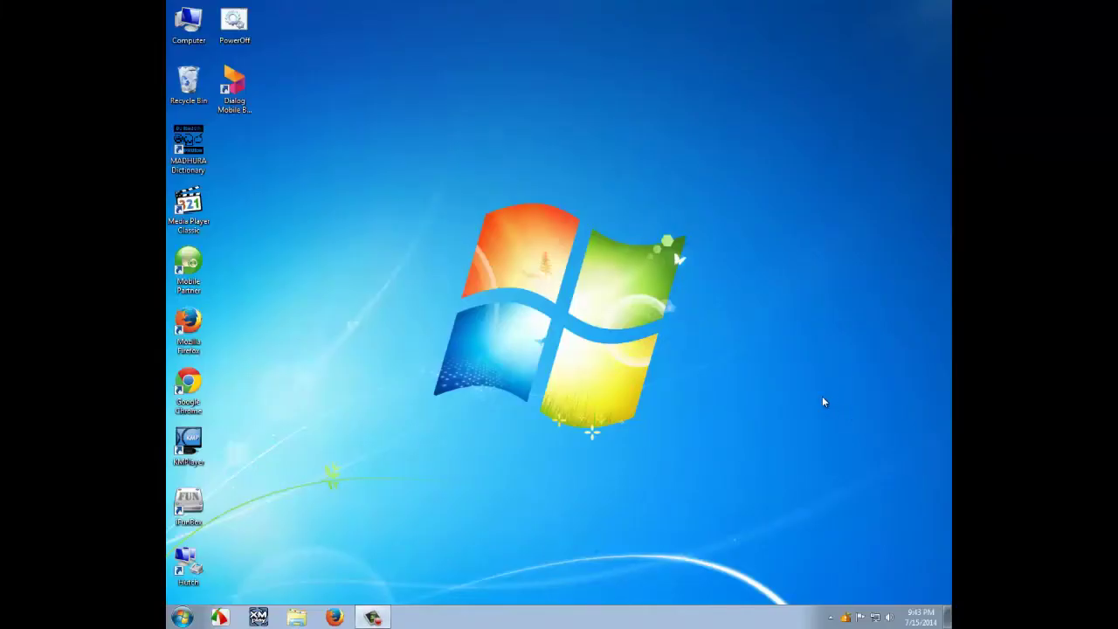
Browse Computer > Network > SHANE and open its shared Songs folder.
double_click(173, 24)
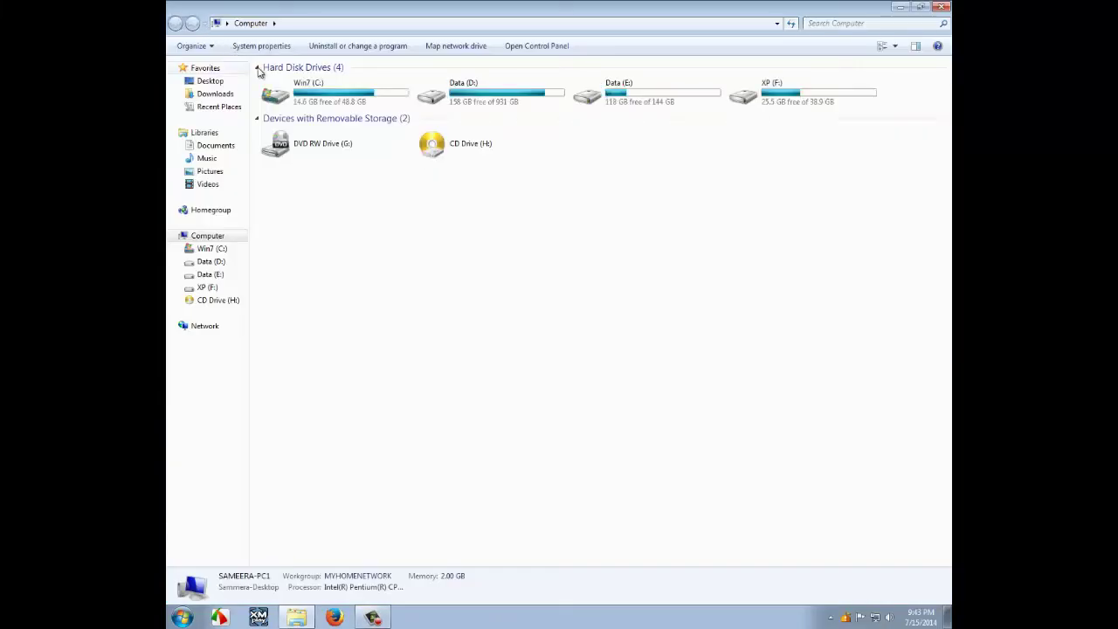
click(387, 619)
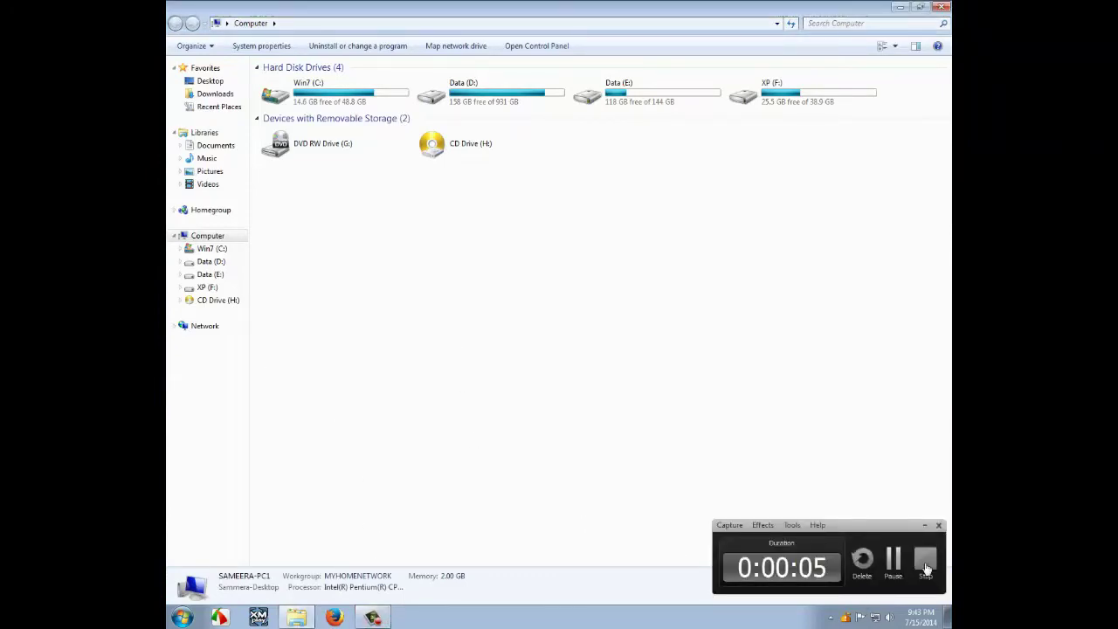
click(927, 524)
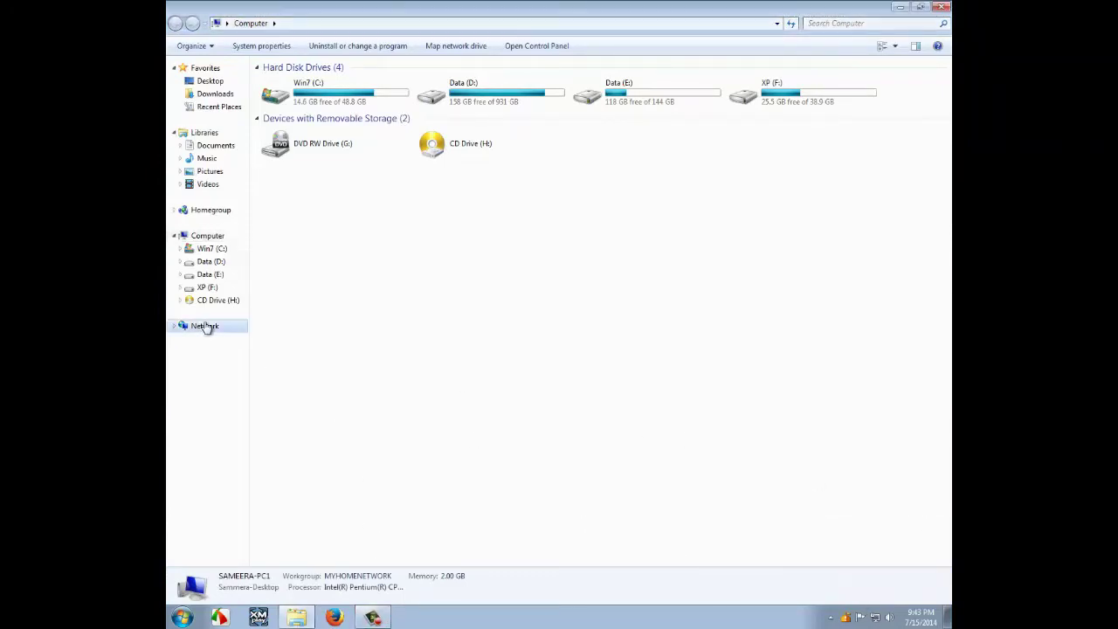
click(206, 327)
double_click(616, 93)
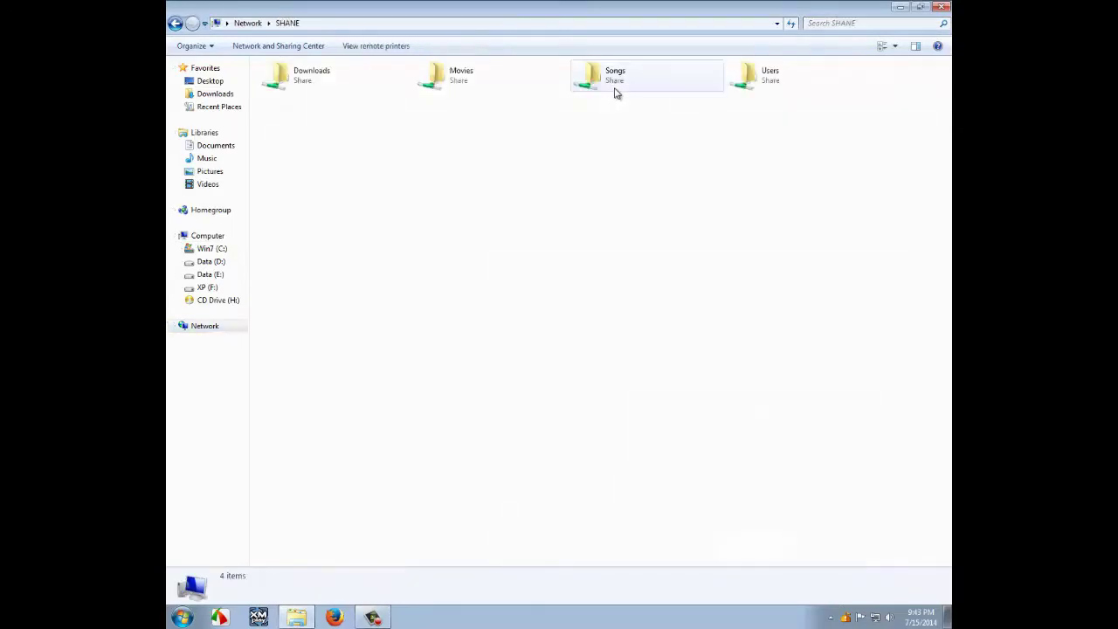
double_click(609, 77)
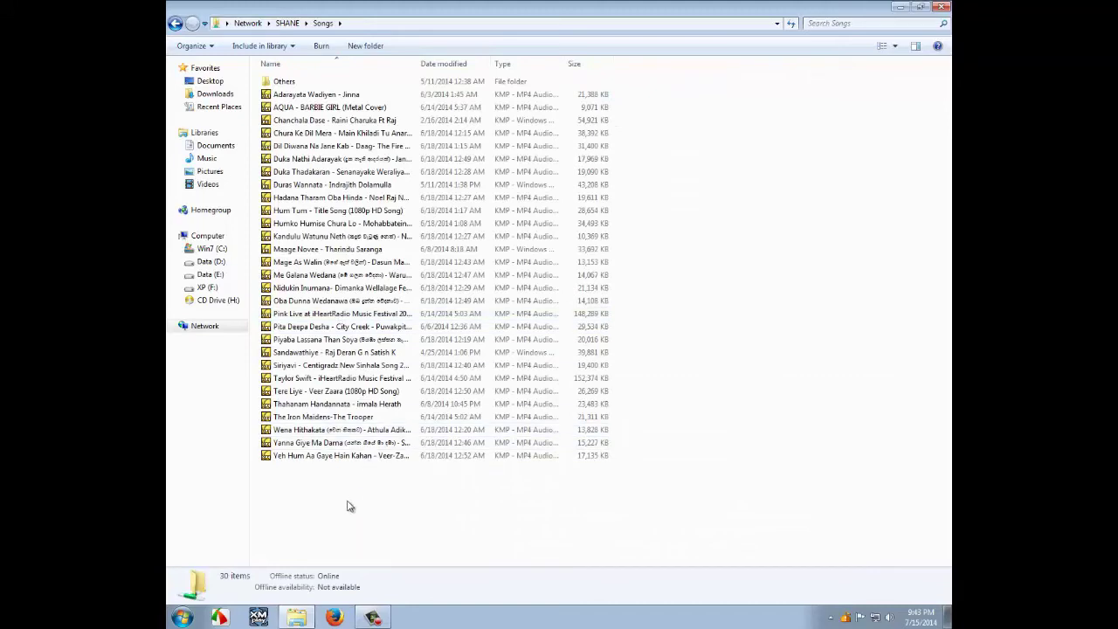
Play 'Adarayata Wadiyen - Jinna' in KMPlayer, seek ahead to about 67%, then close it.
double_click(341, 96)
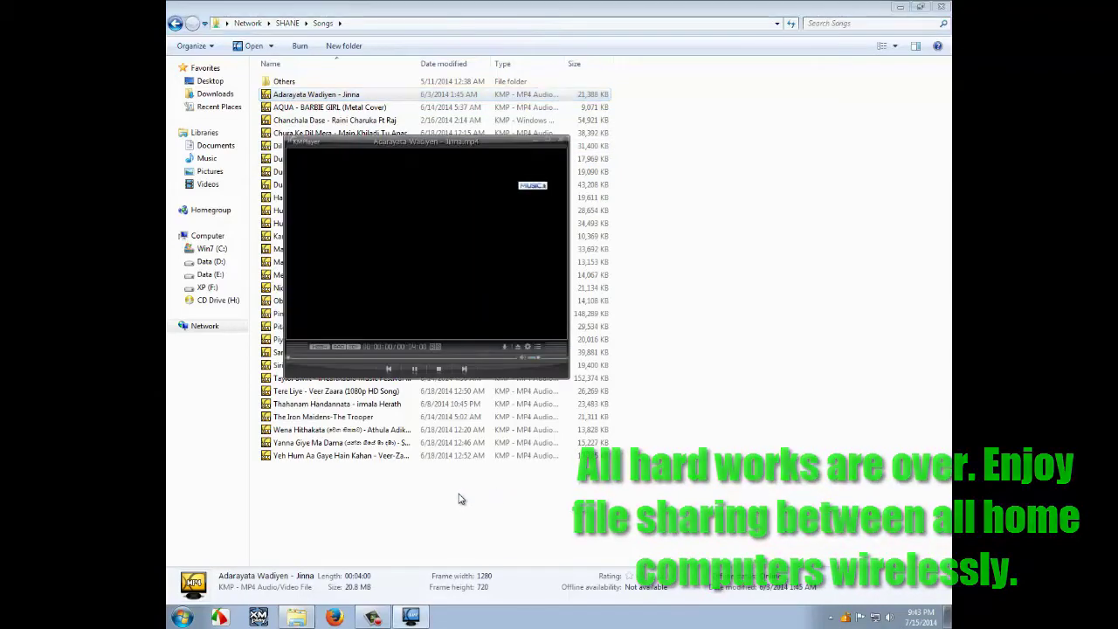
drag(464, 251, 592, 278)
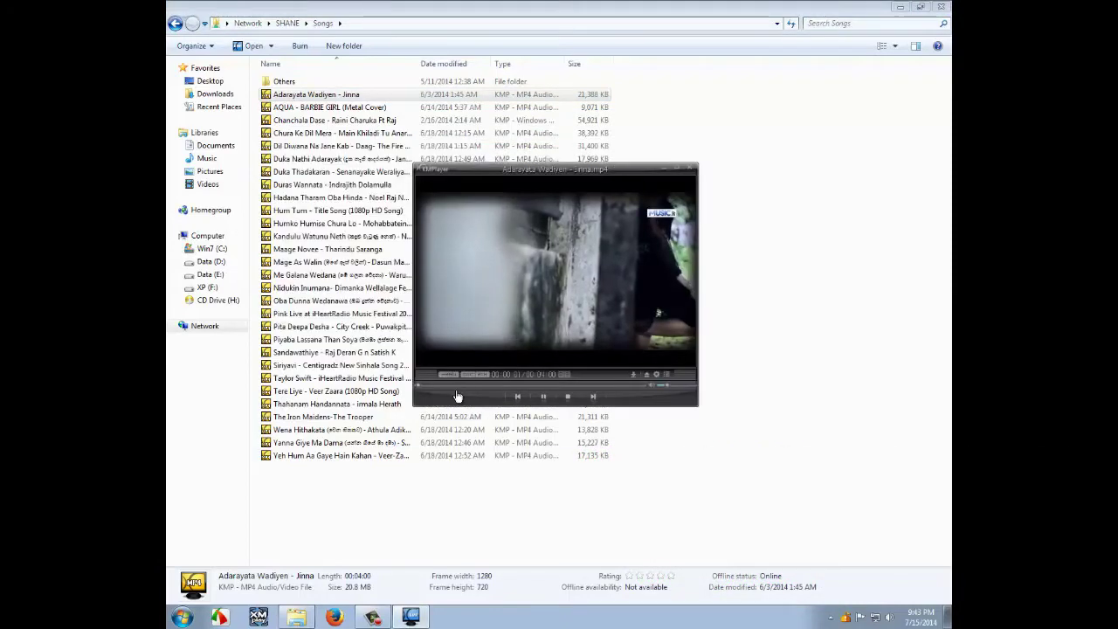
click(453, 385)
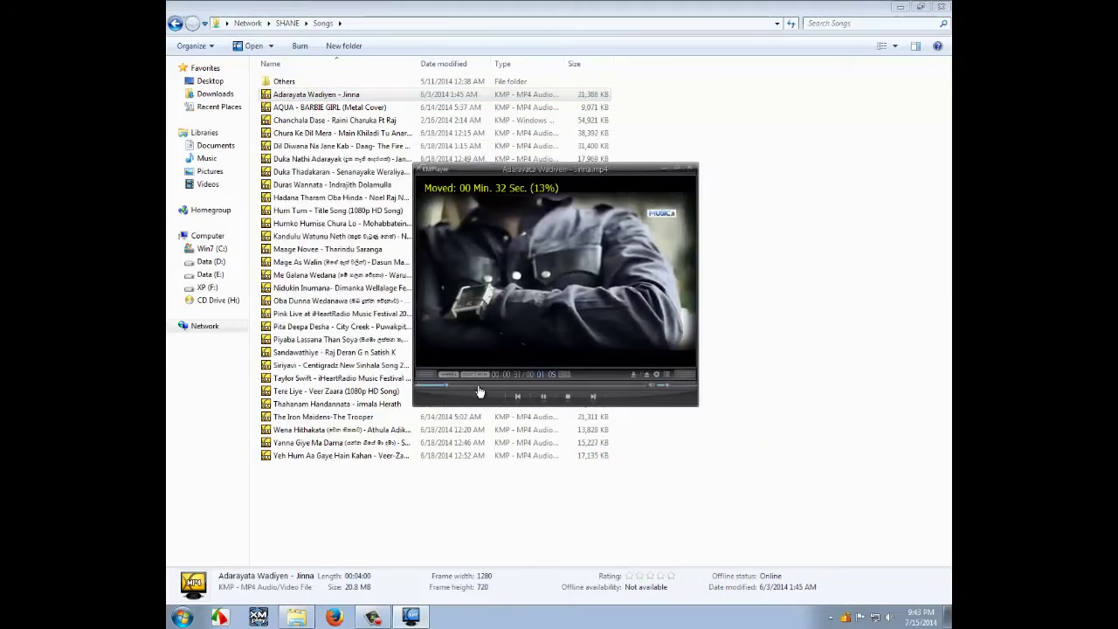
click(488, 385)
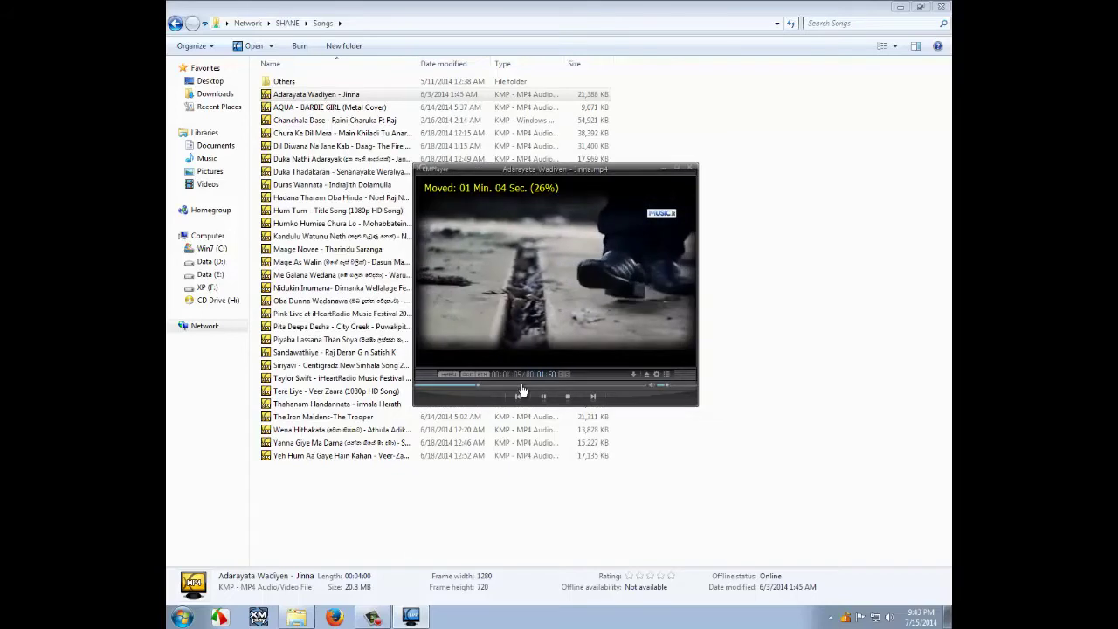
click(528, 385)
click(571, 385)
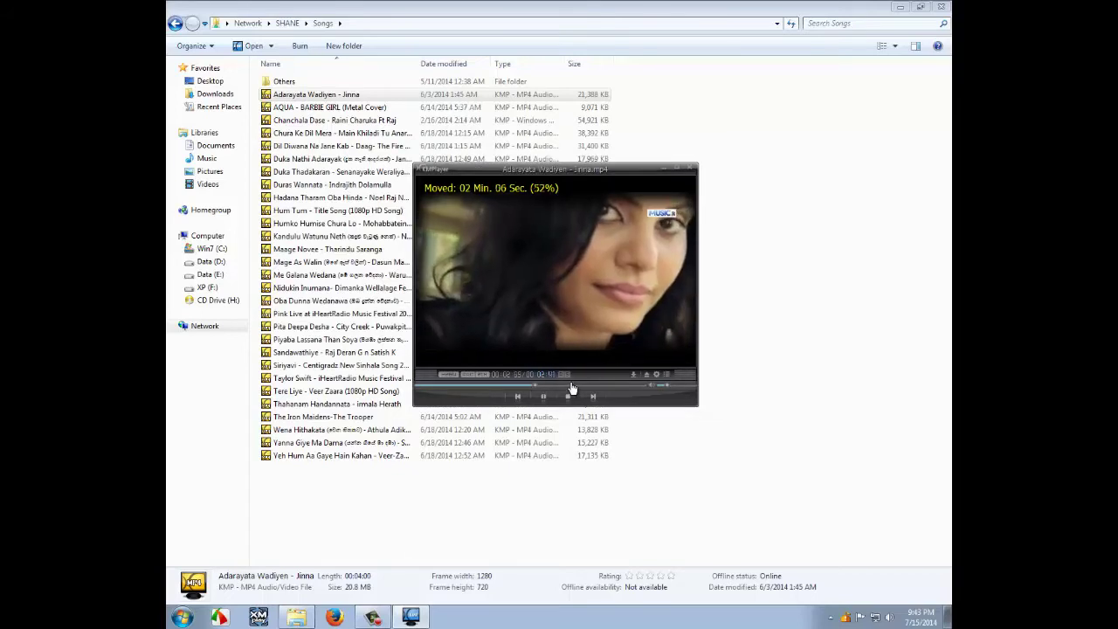
click(616, 385)
click(691, 170)
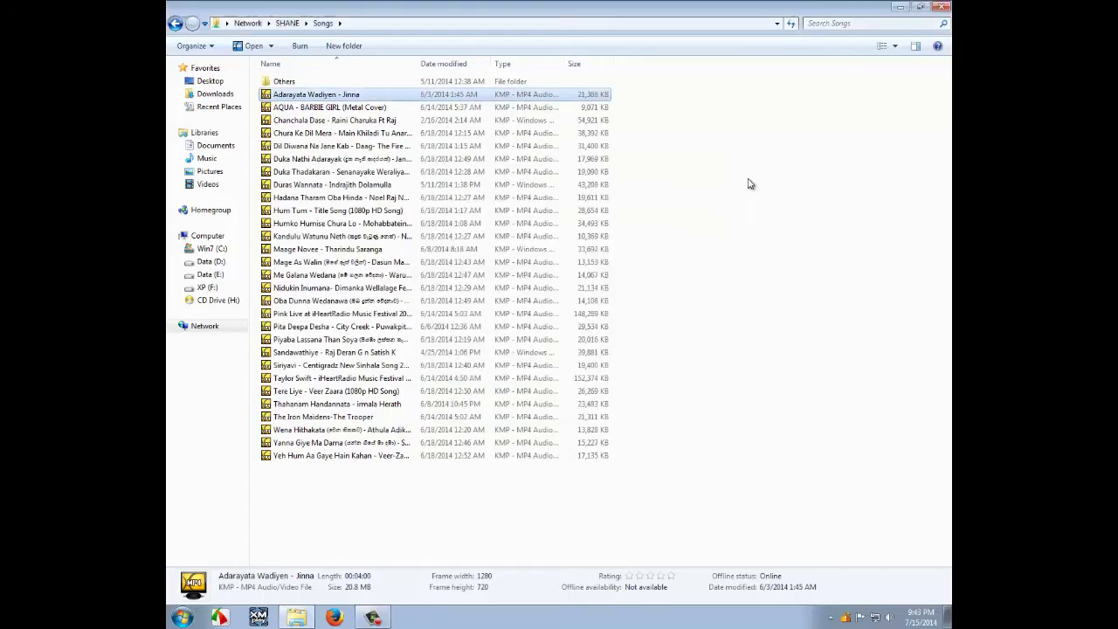
click(748, 183)
Try opening SHANE's Movies share and dismiss the access-denied Network Error.
click(175, 26)
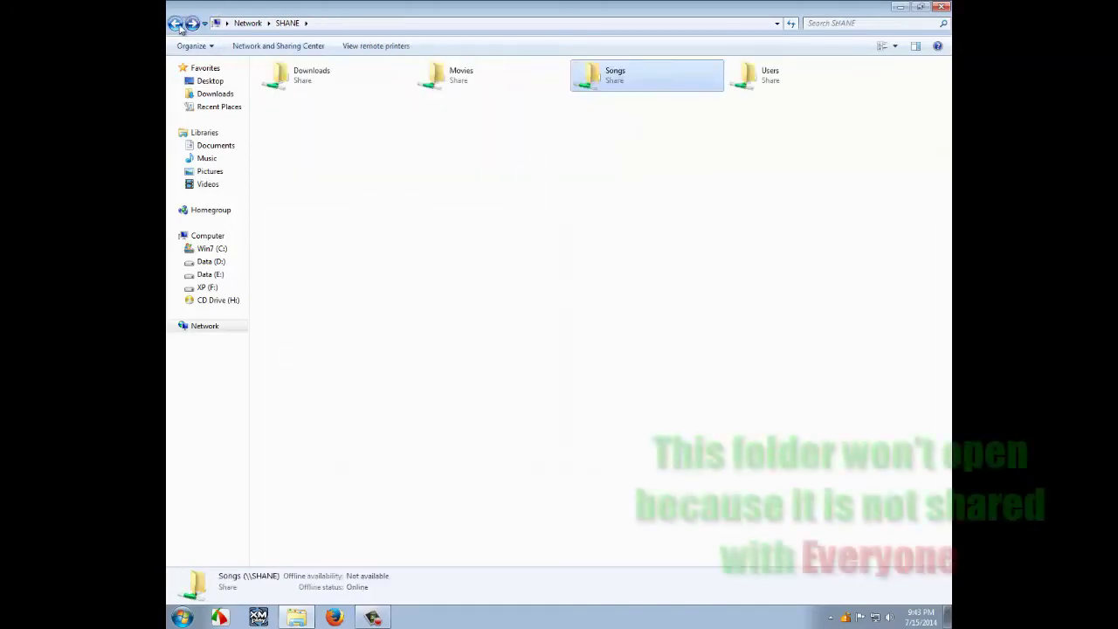
click(544, 120)
click(452, 78)
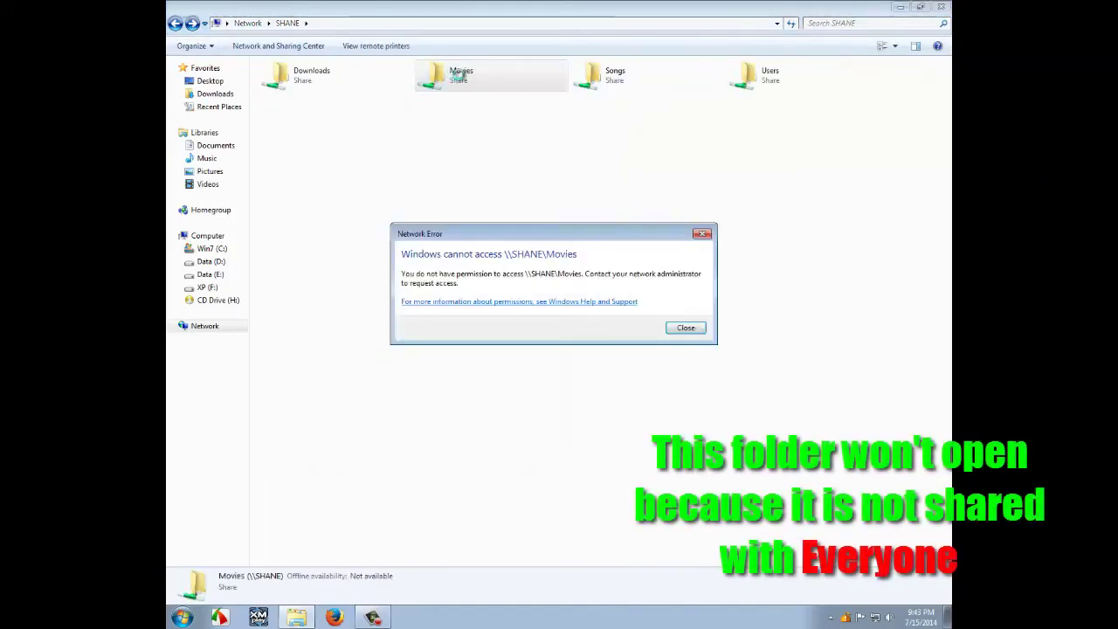
click(686, 329)
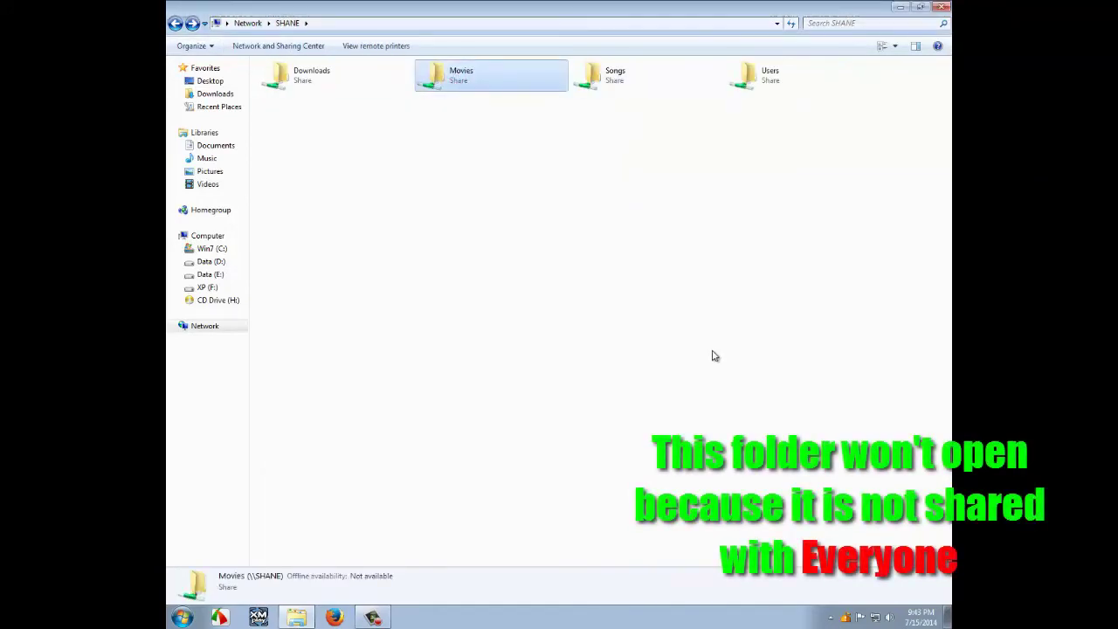
Open SHANE's Downloads share listing 59 items, then return to the share list.
double_click(314, 77)
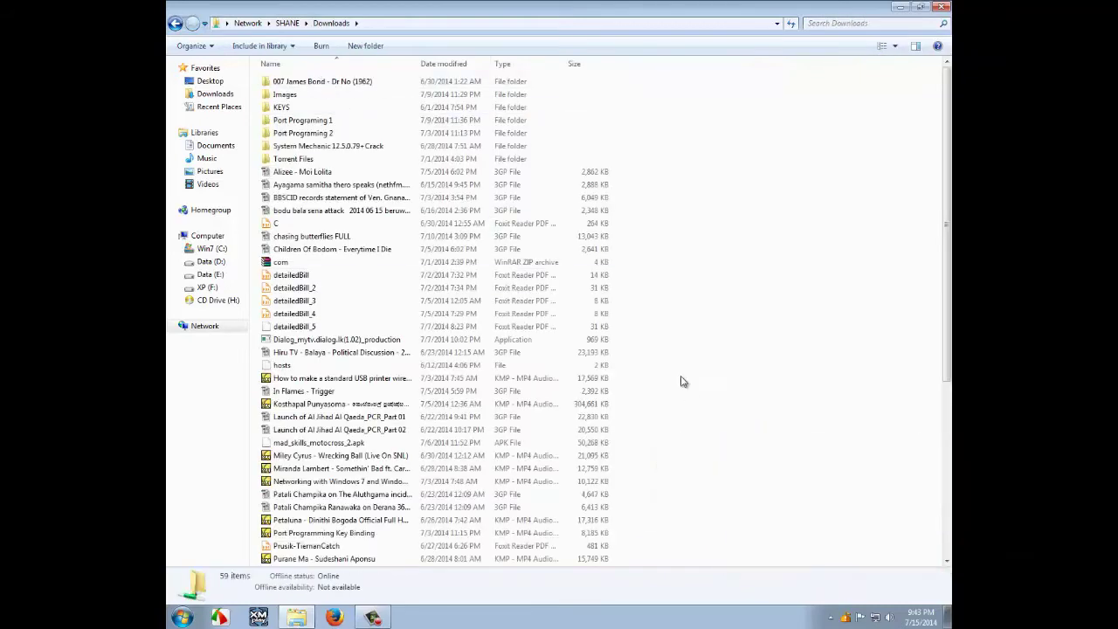
scroll(681, 379, down, 7)
scroll(683, 421, up, 7)
click(175, 24)
click(466, 238)
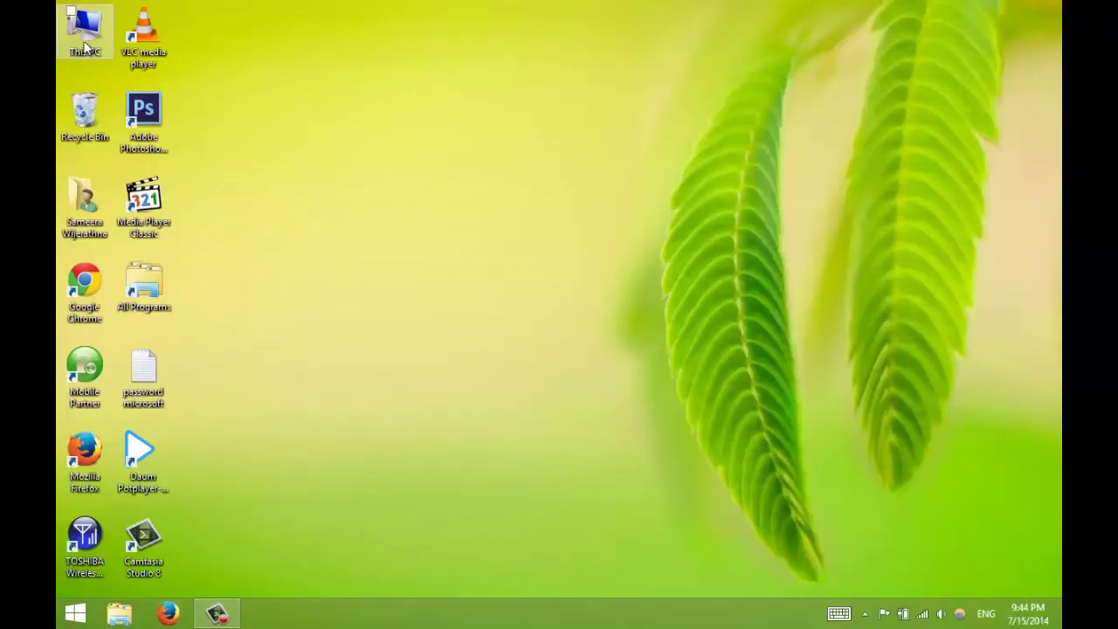
Open Data (E:) from This PC and start sharing Movies with specific people.
double_click(86, 45)
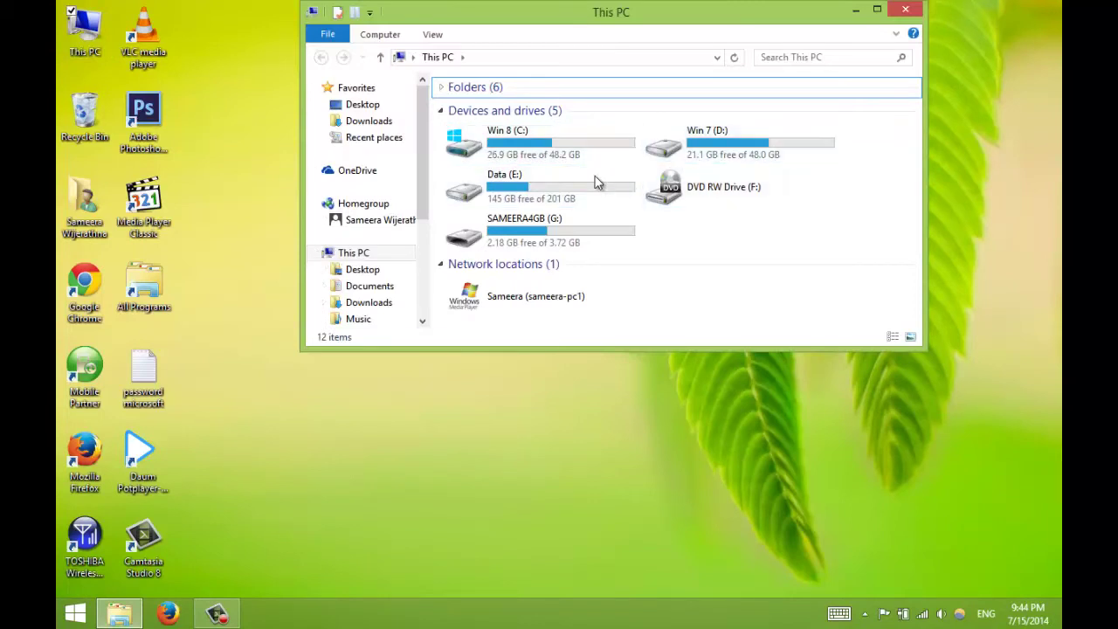
double_click(596, 182)
click(493, 140)
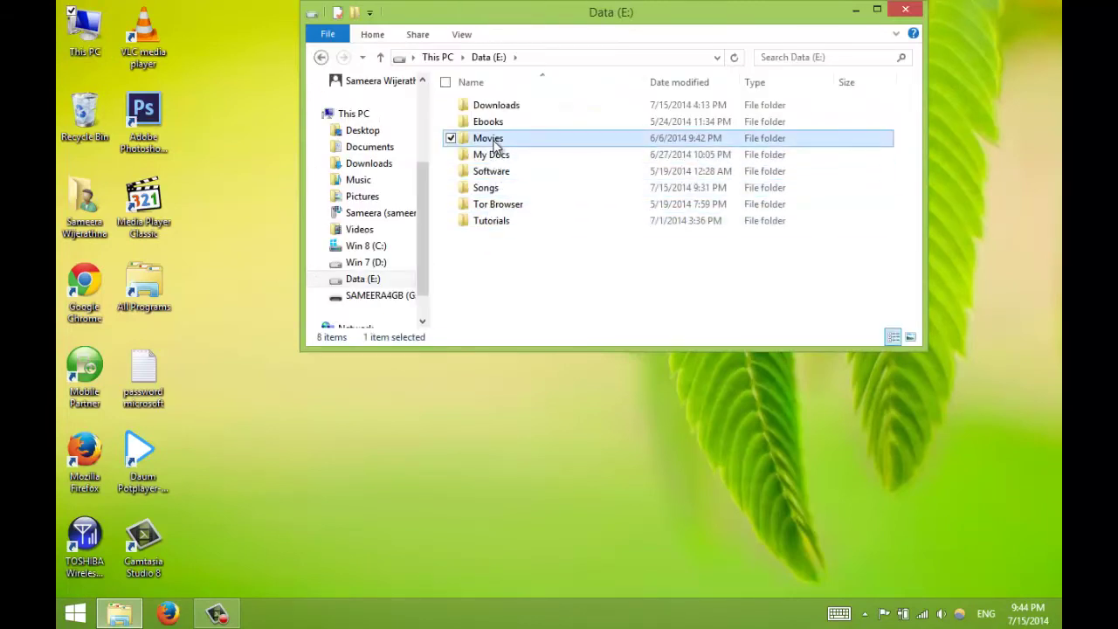
right_click(491, 143)
mouse_move(433, 272)
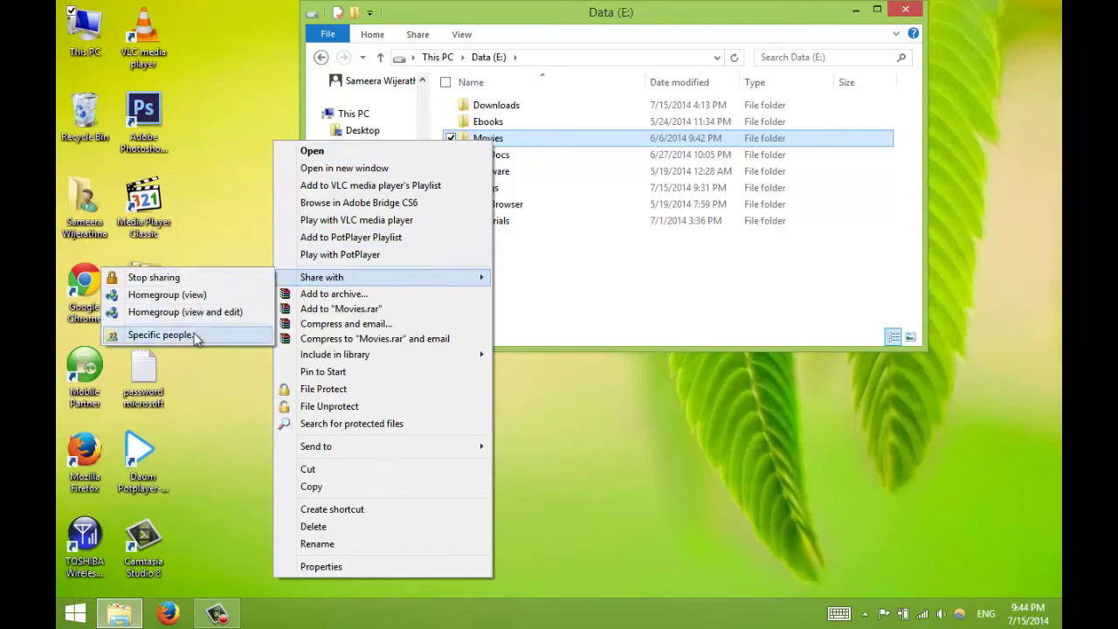
click(160, 334)
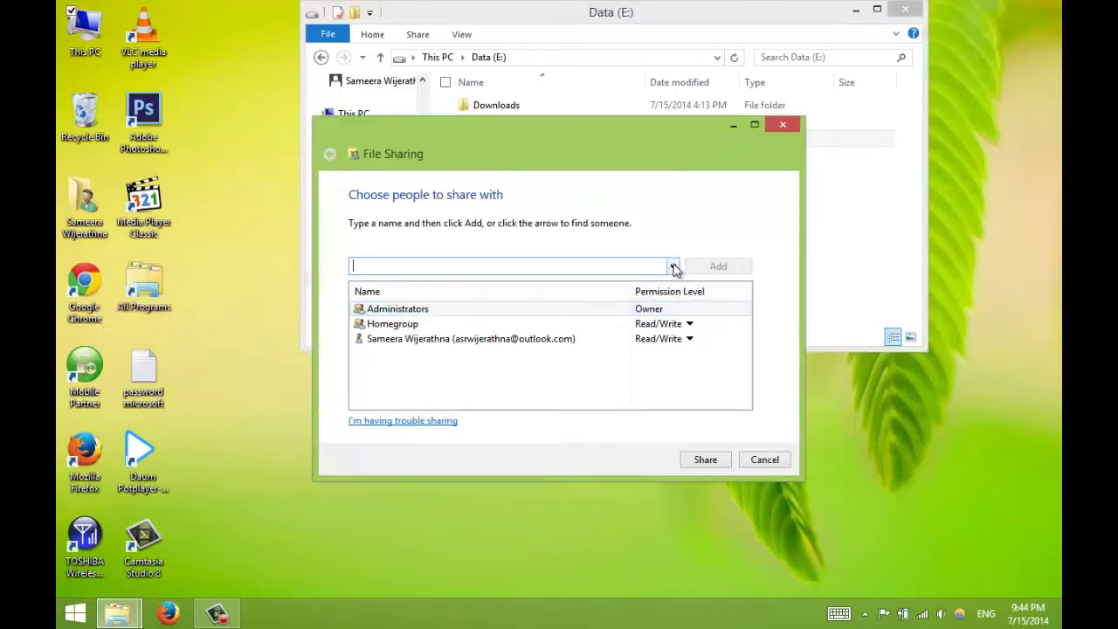
Add Everyone at Read permission, share Movies, and close the Data (E:) window.
click(674, 266)
click(576, 303)
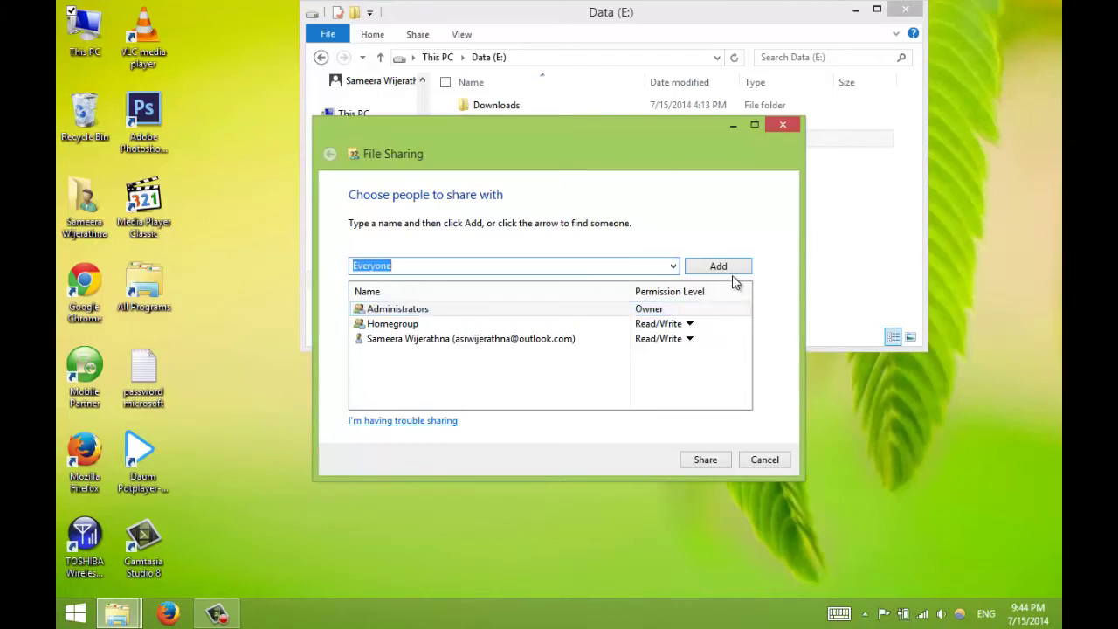
click(725, 268)
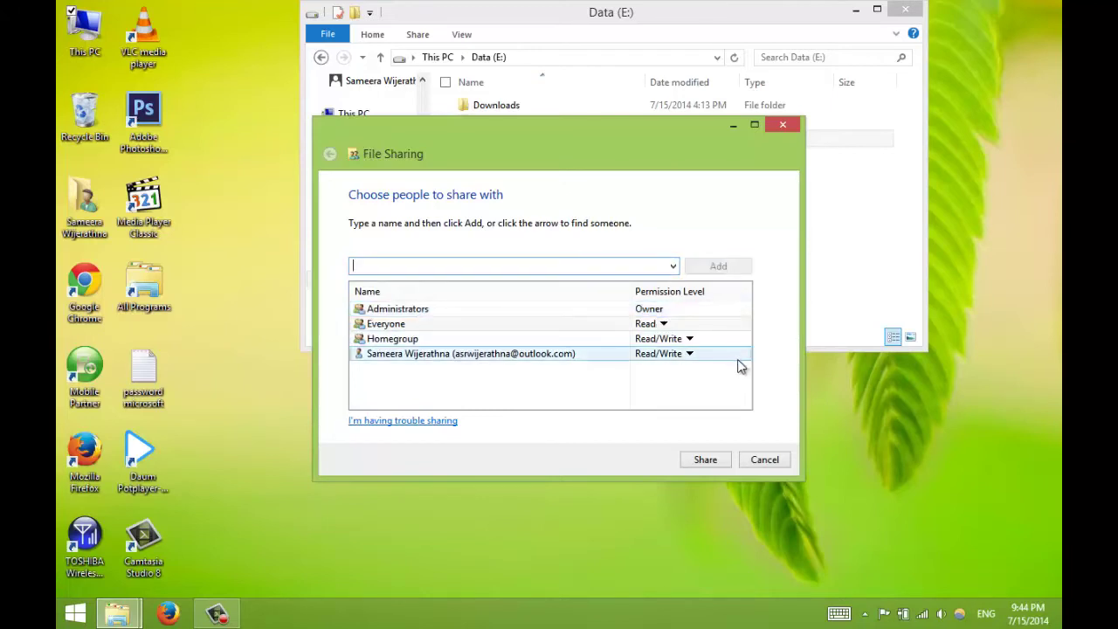
click(662, 324)
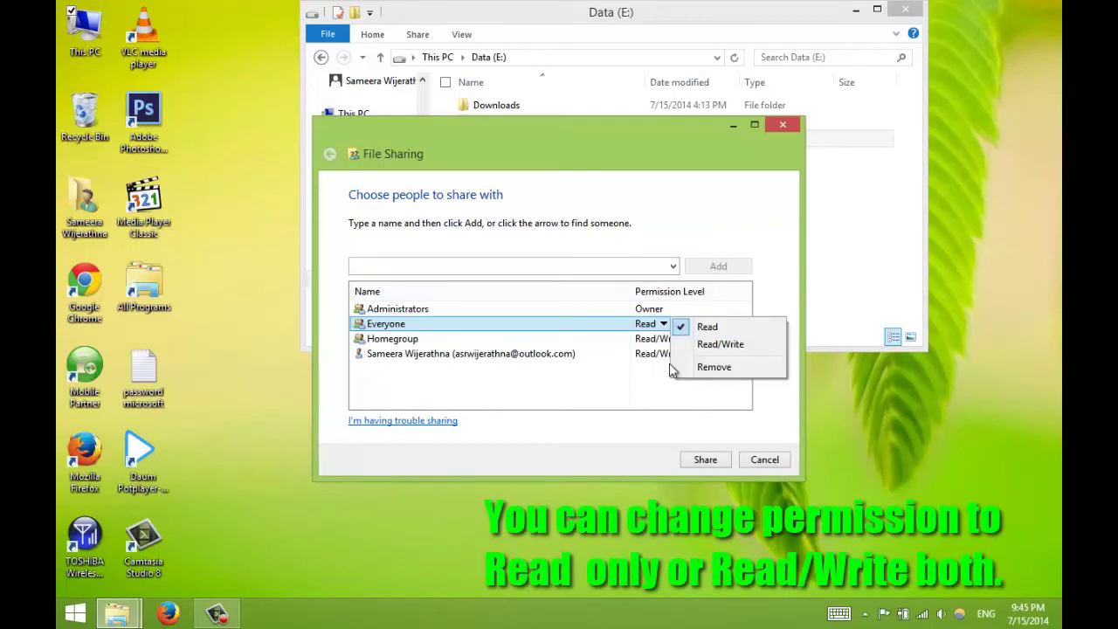
click(705, 460)
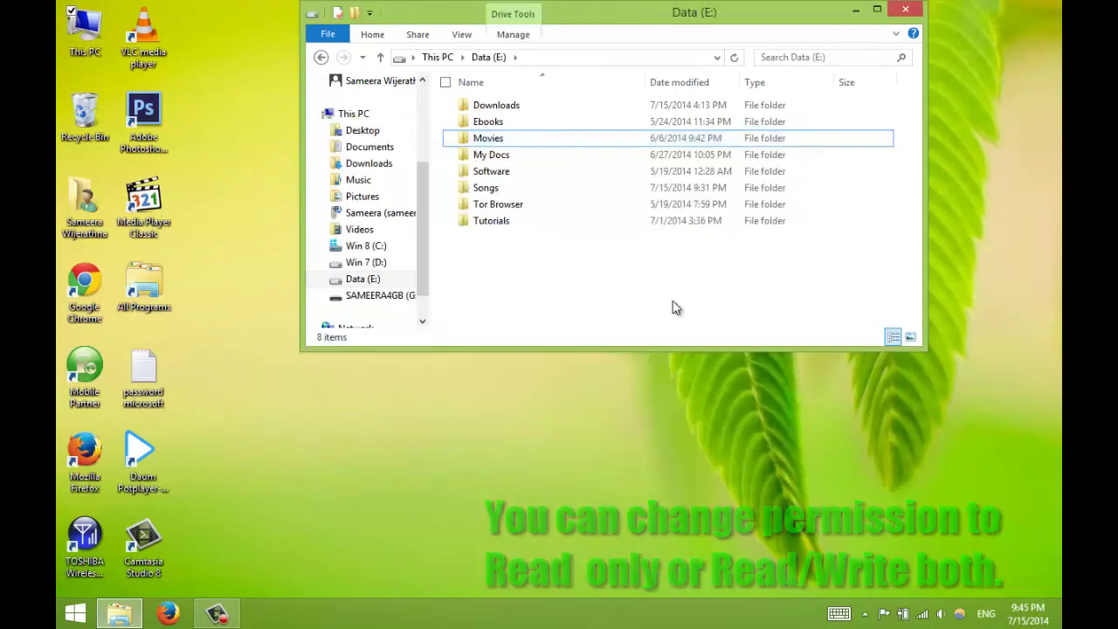
click(903, 12)
right_click(524, 101)
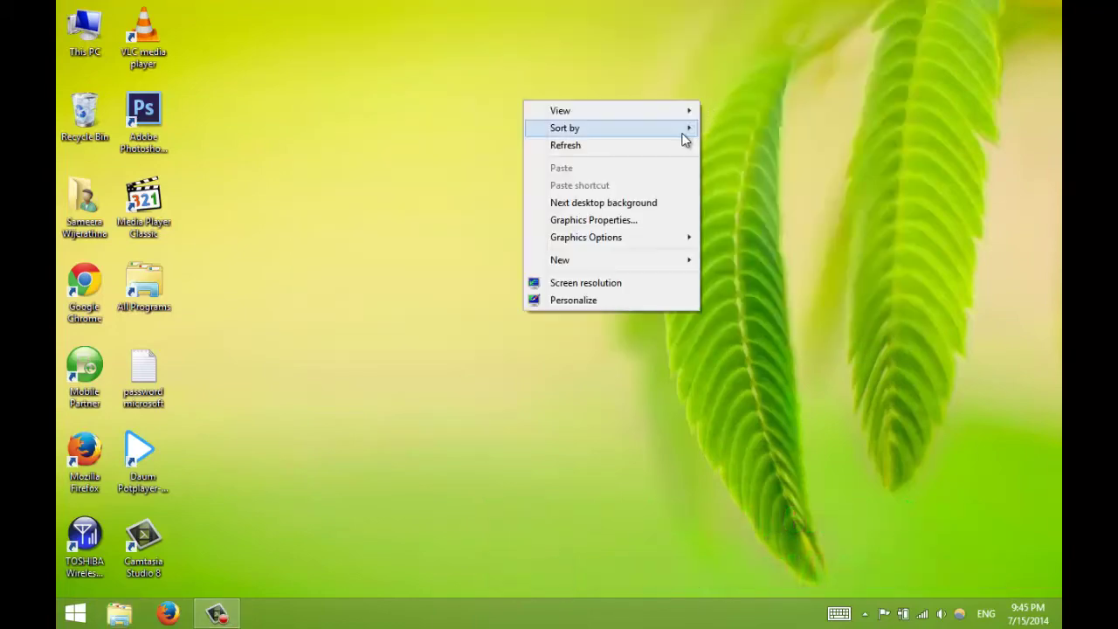
Refresh the desktop and browse to the list of computers on the Network.
click(683, 145)
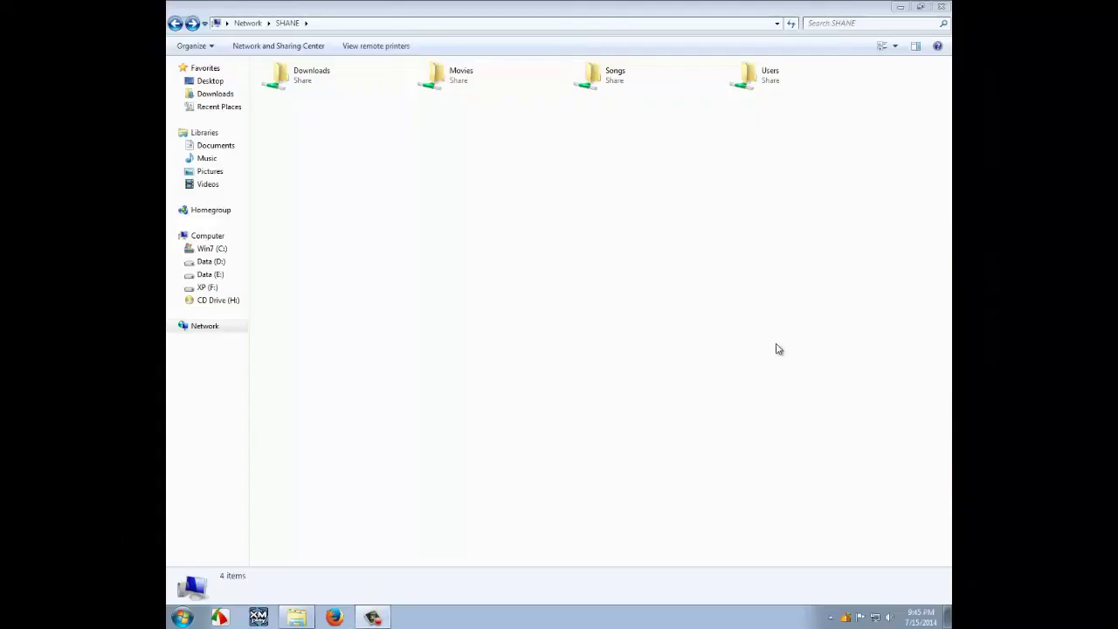
key(alt+F4)
right_click(474, 230)
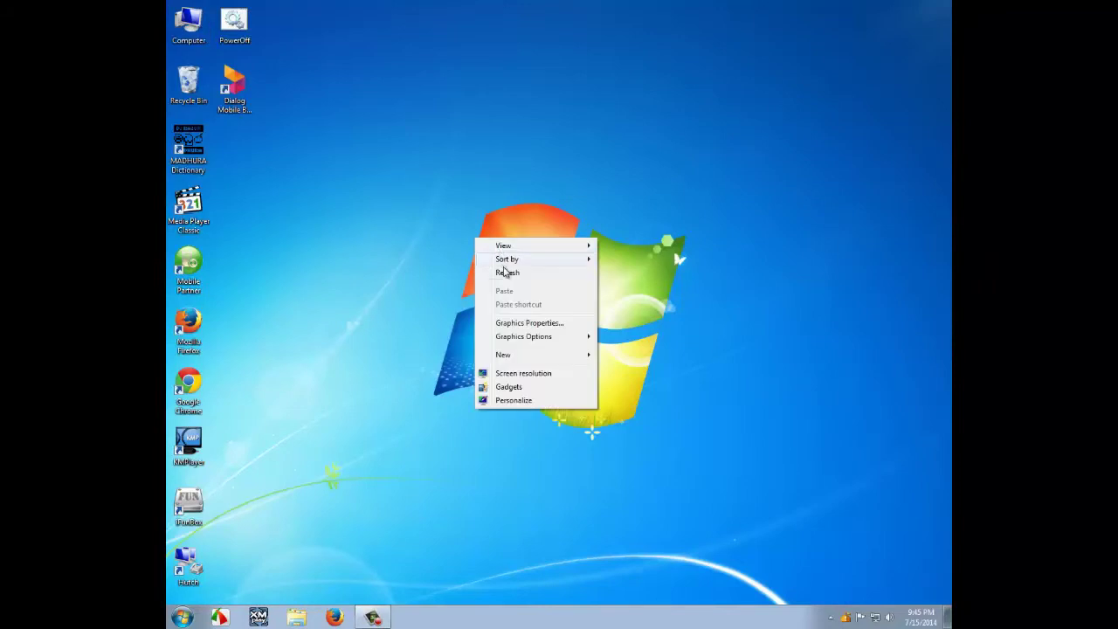
click(506, 272)
double_click(206, 14)
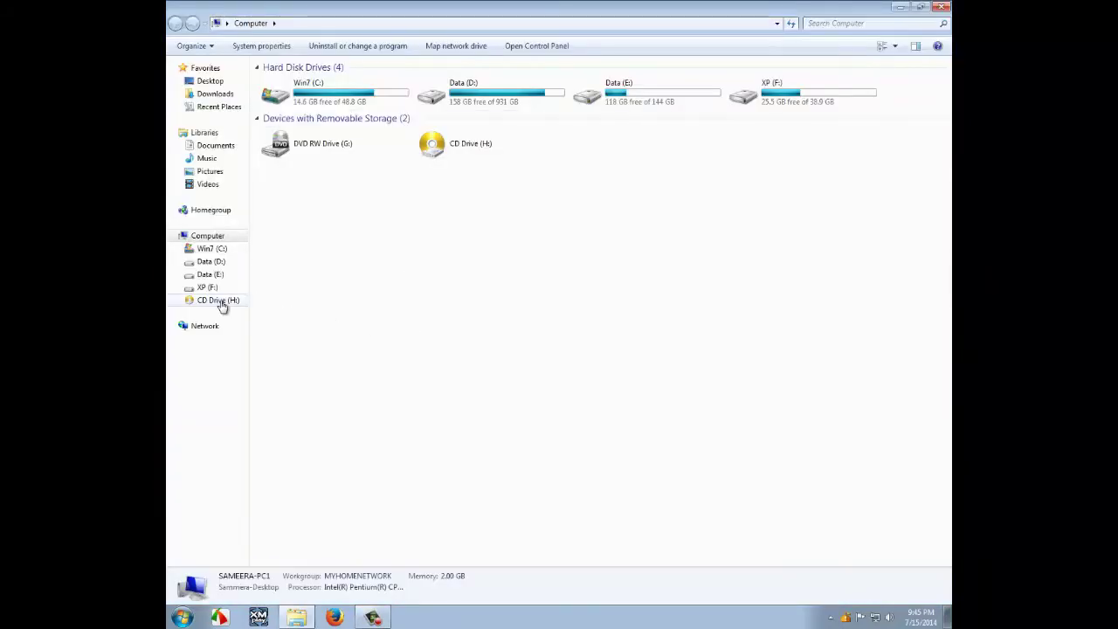
click(208, 333)
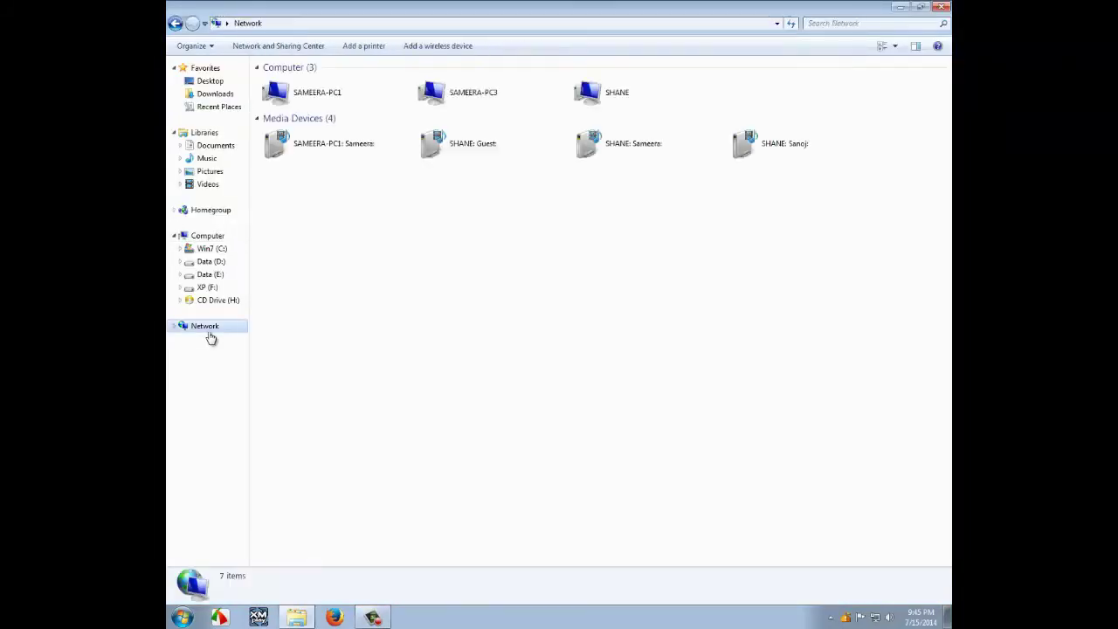
Open SHANE's shared Movies > English folder and then the Non-Stop movie folder.
double_click(618, 103)
double_click(446, 81)
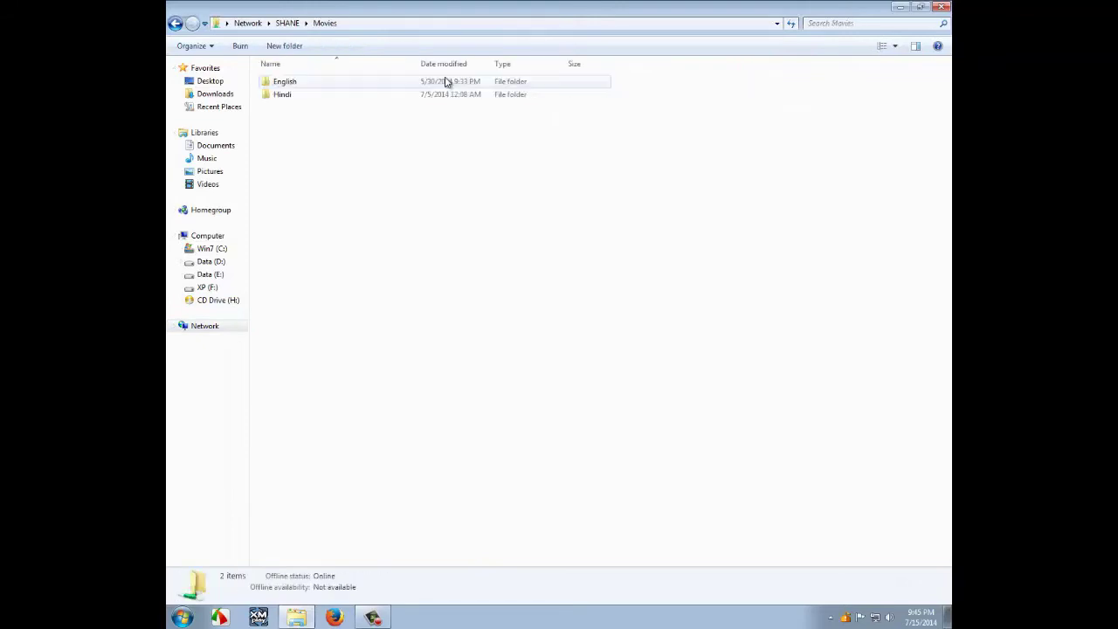
double_click(288, 82)
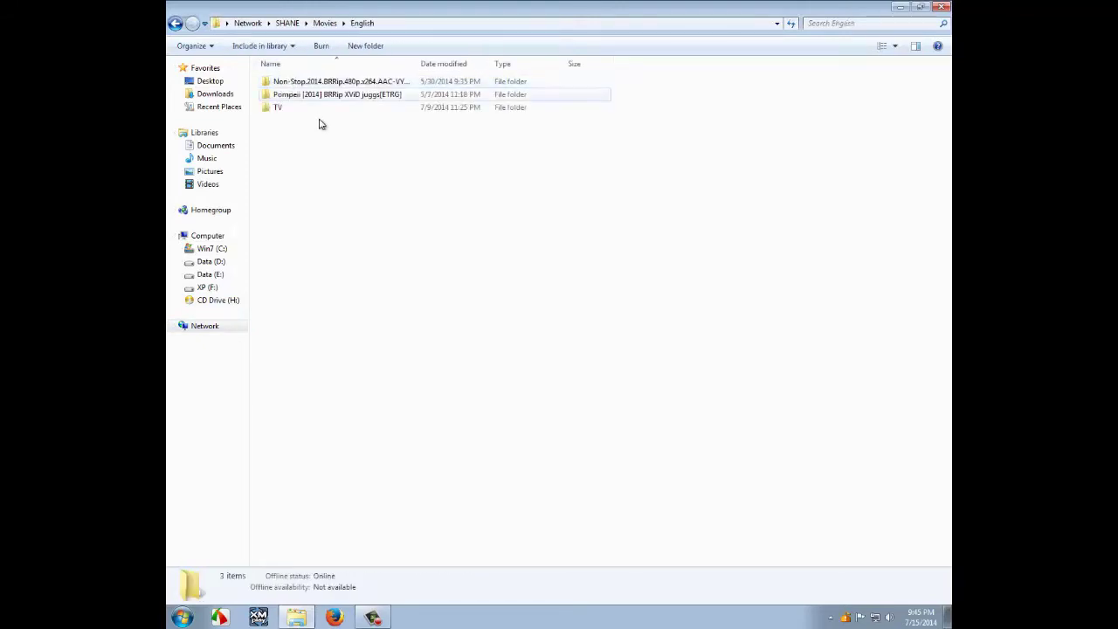
double_click(277, 108)
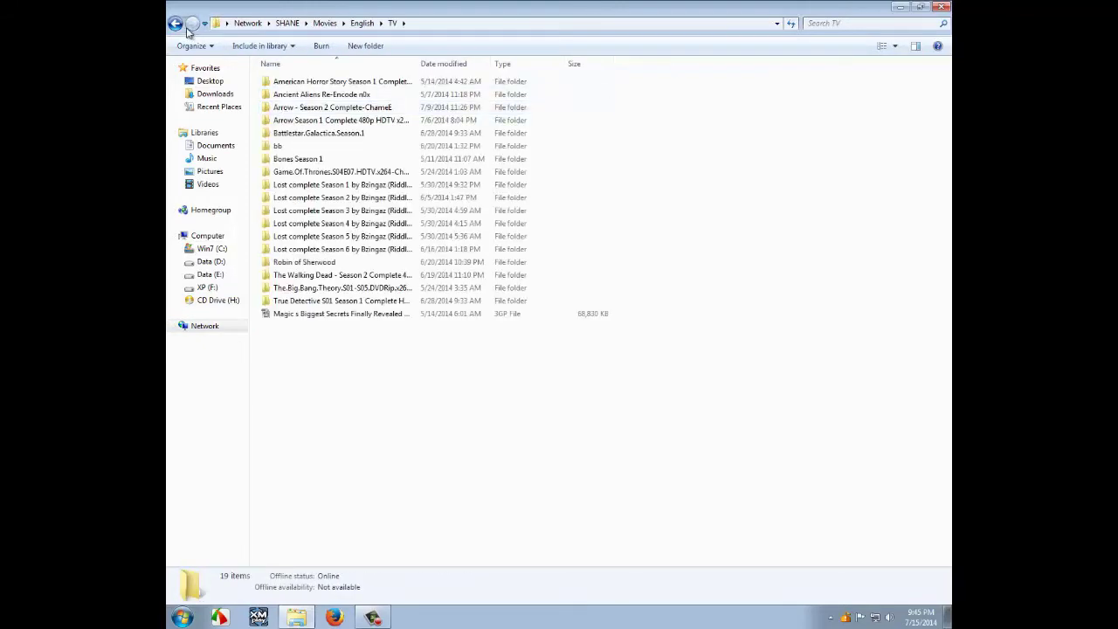
click(175, 24)
double_click(288, 82)
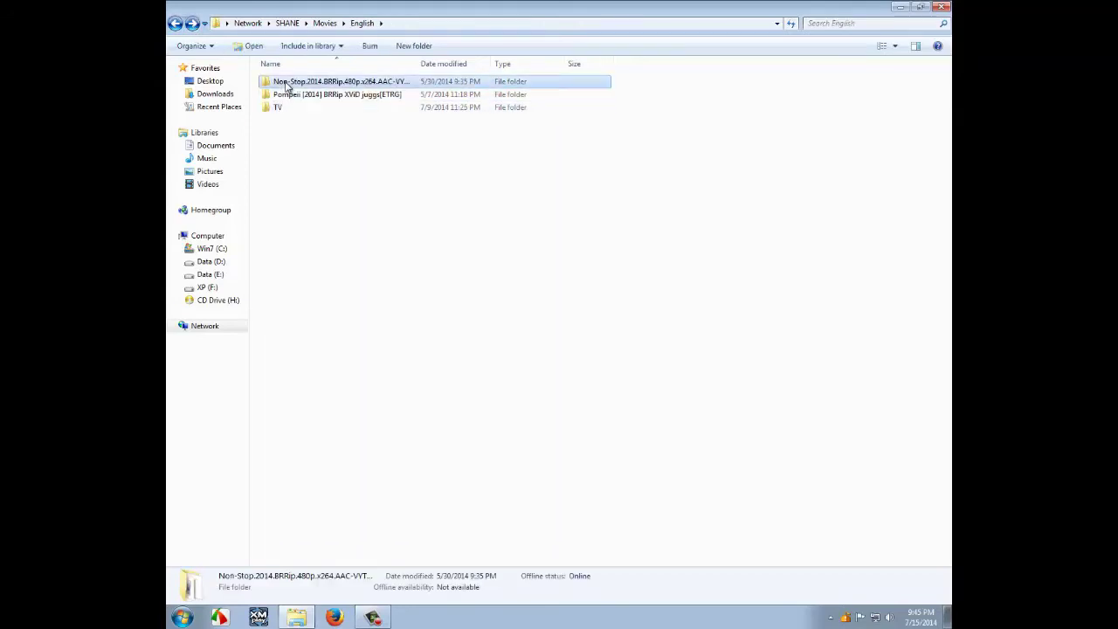
Play the Non-Stop MP4 in KMPlayer, skip to about 23 minutes, then close it and return to SHANE's shares.
double_click(290, 82)
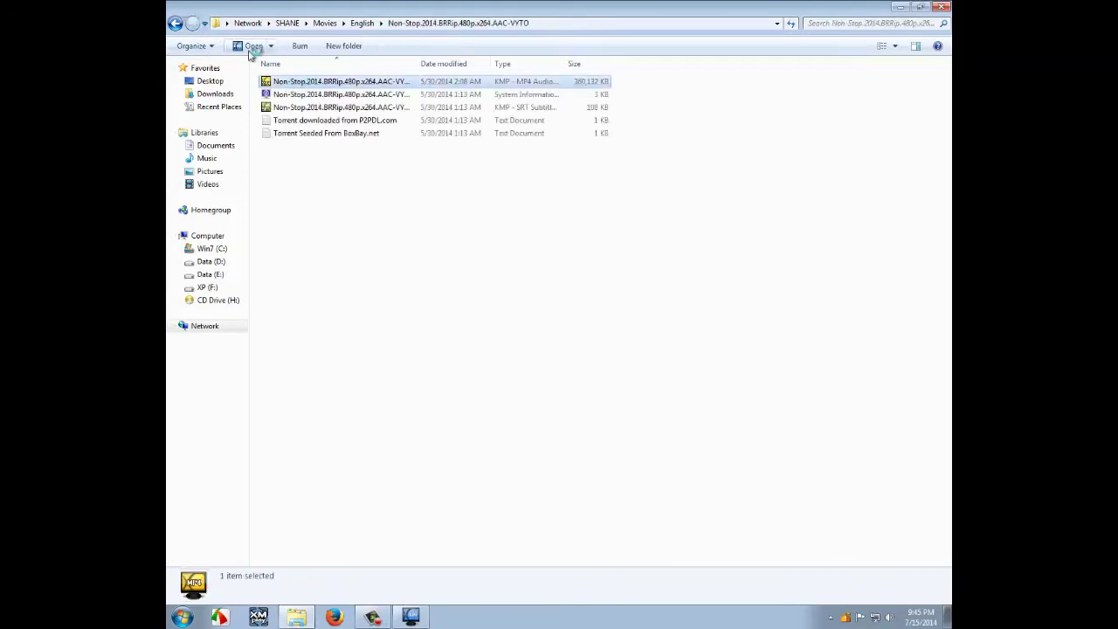
click(176, 24)
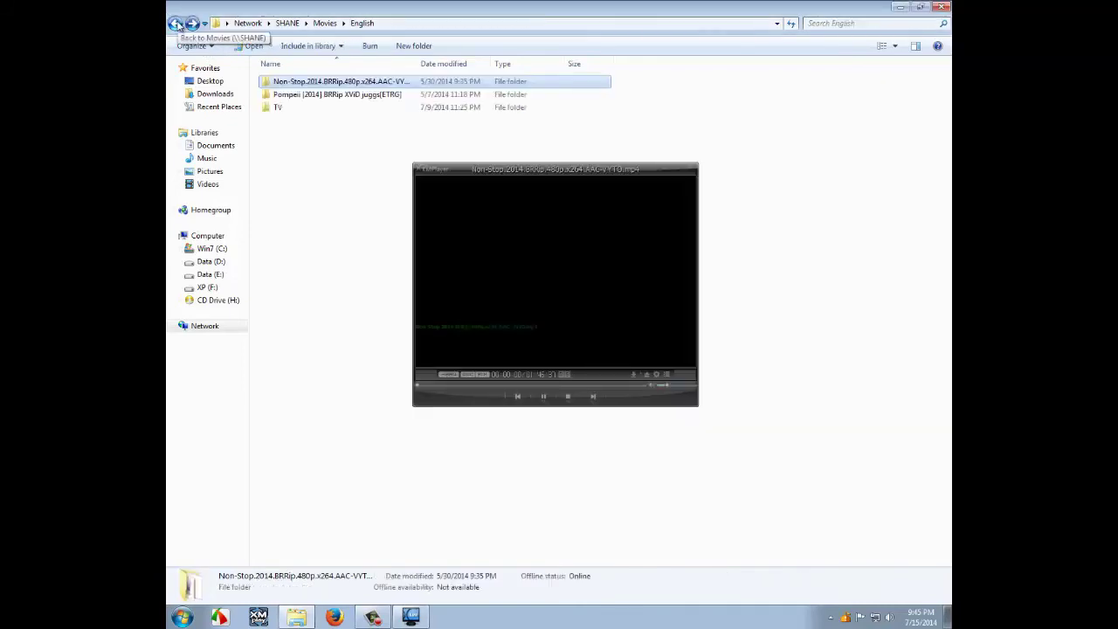
click(466, 385)
click(692, 170)
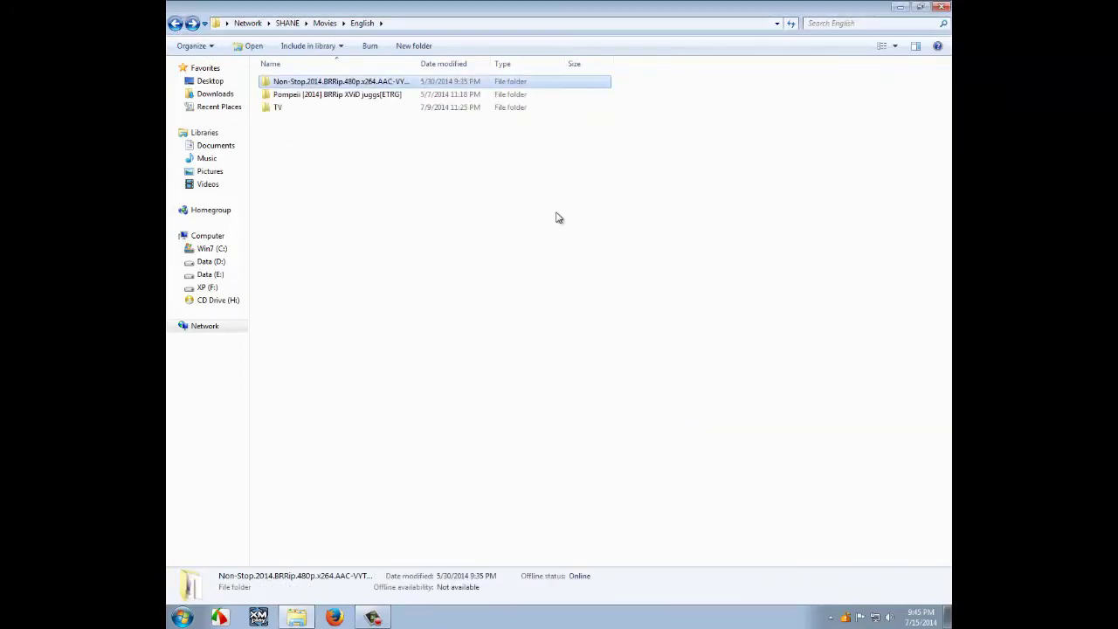
click(175, 24)
click(175, 24)
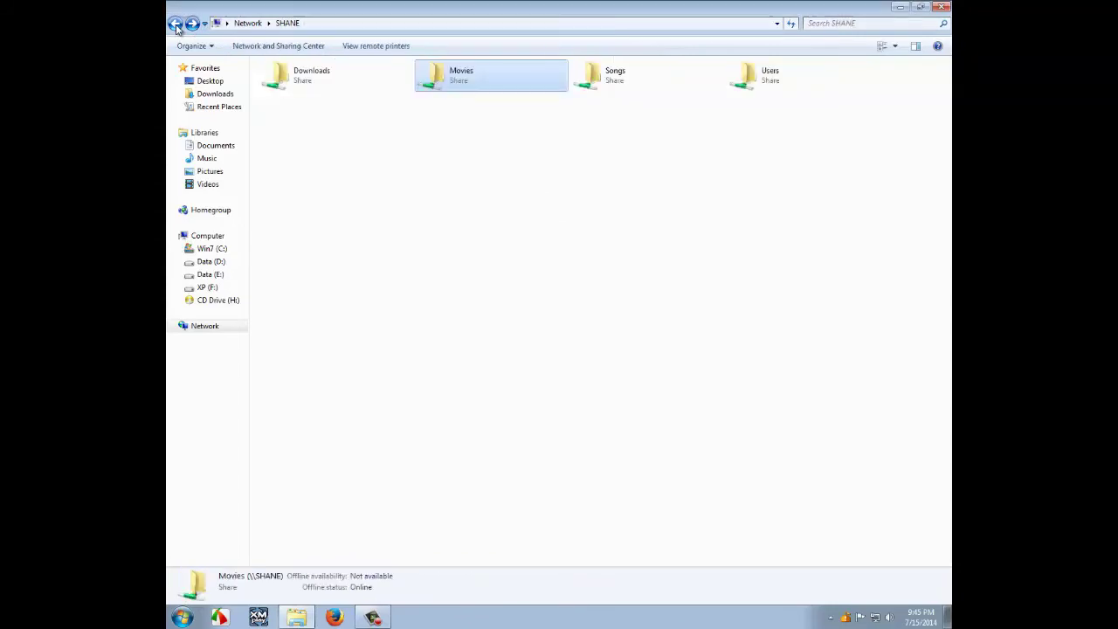
Go back to Network and open SAMEERA-PC3's shared Disk (E) > Downloads folder.
click(478, 276)
click(176, 23)
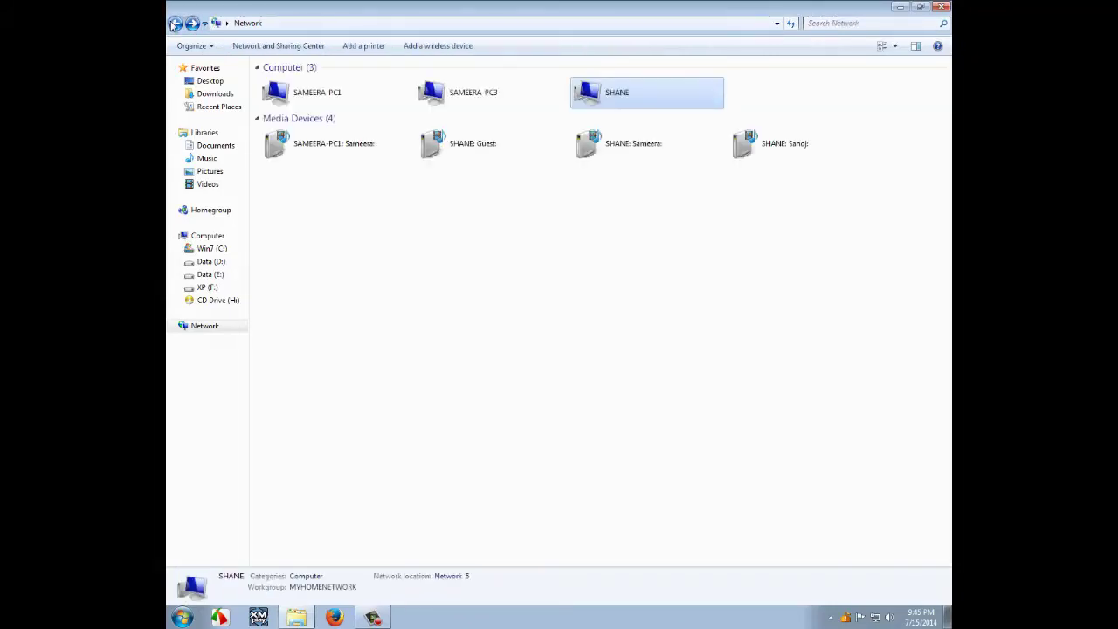
click(494, 332)
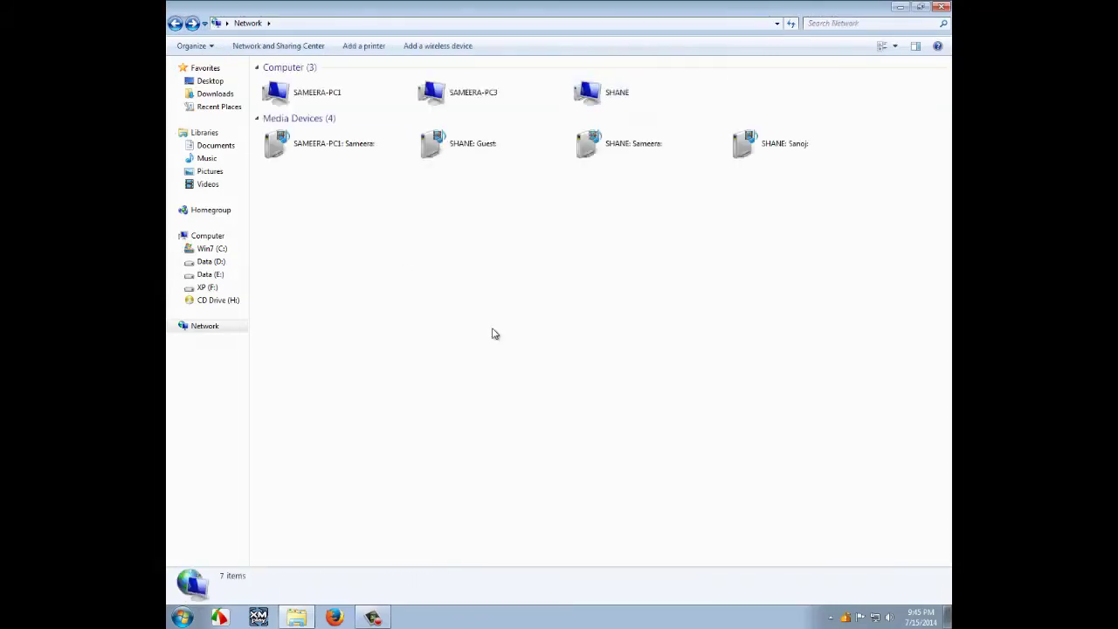
click(469, 94)
double_click(469, 94)
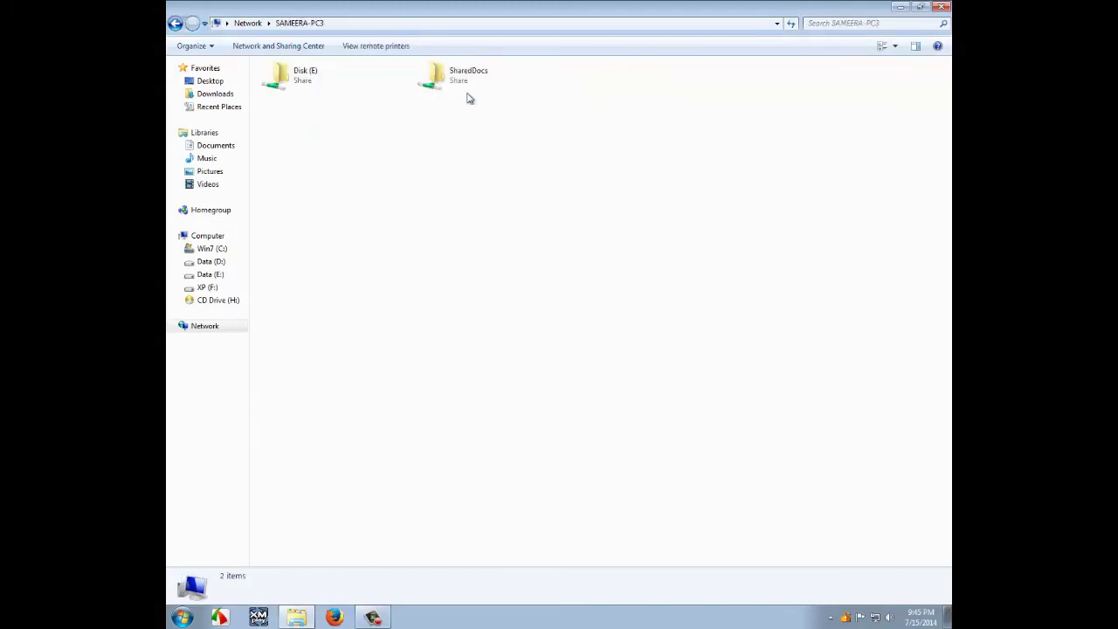
double_click(281, 84)
double_click(281, 83)
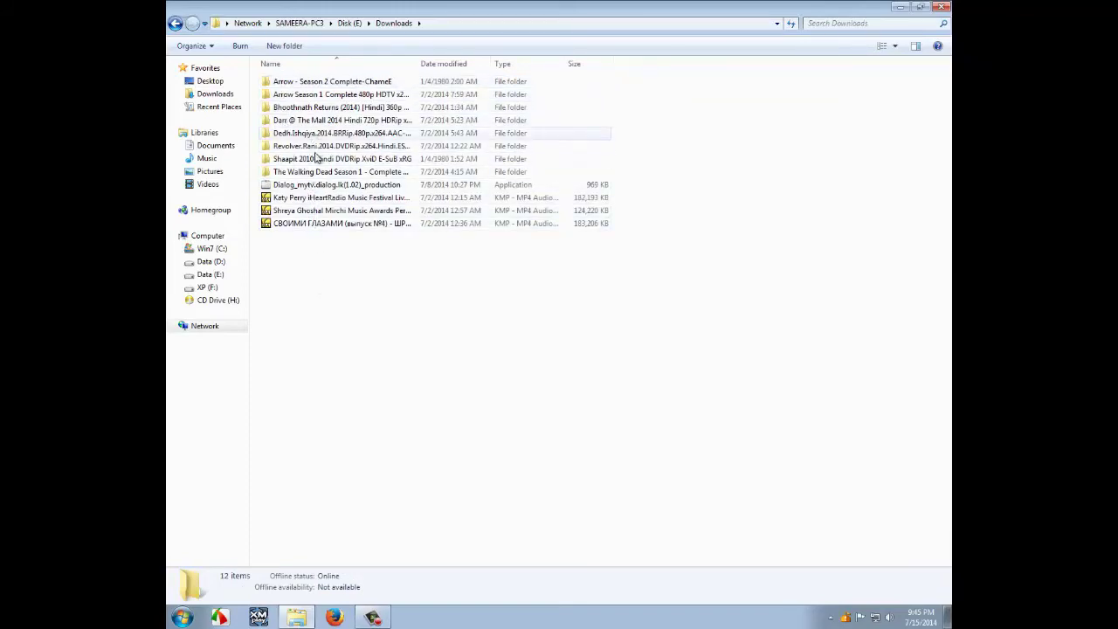
Play the last MP4 in Downloads, skip to about 17 minutes, then close KMPlayer and the window.
click(310, 225)
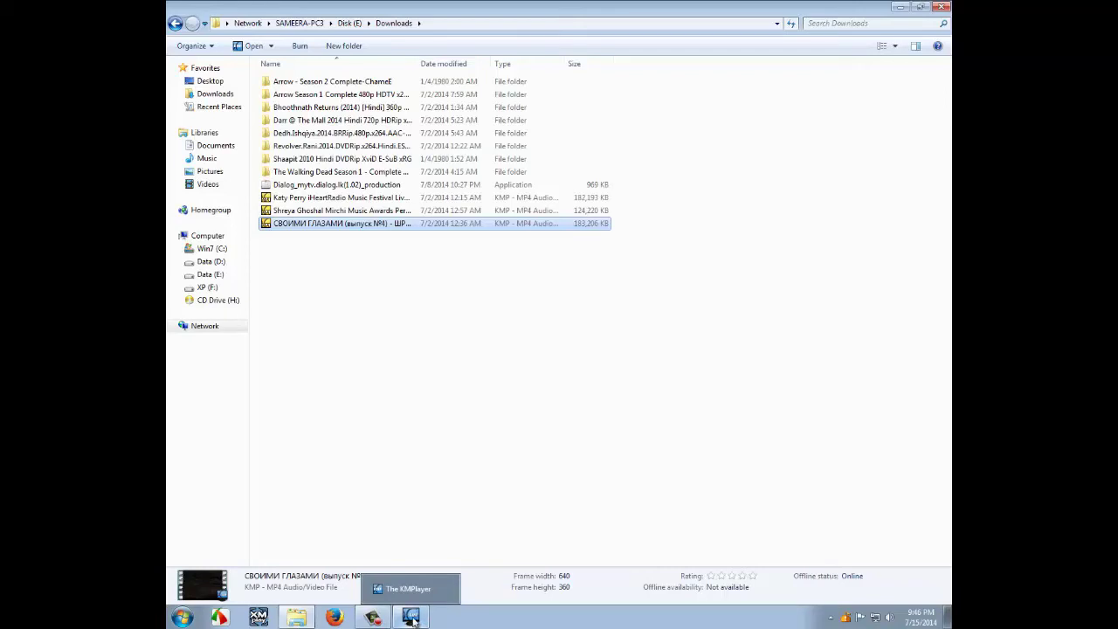
click(410, 618)
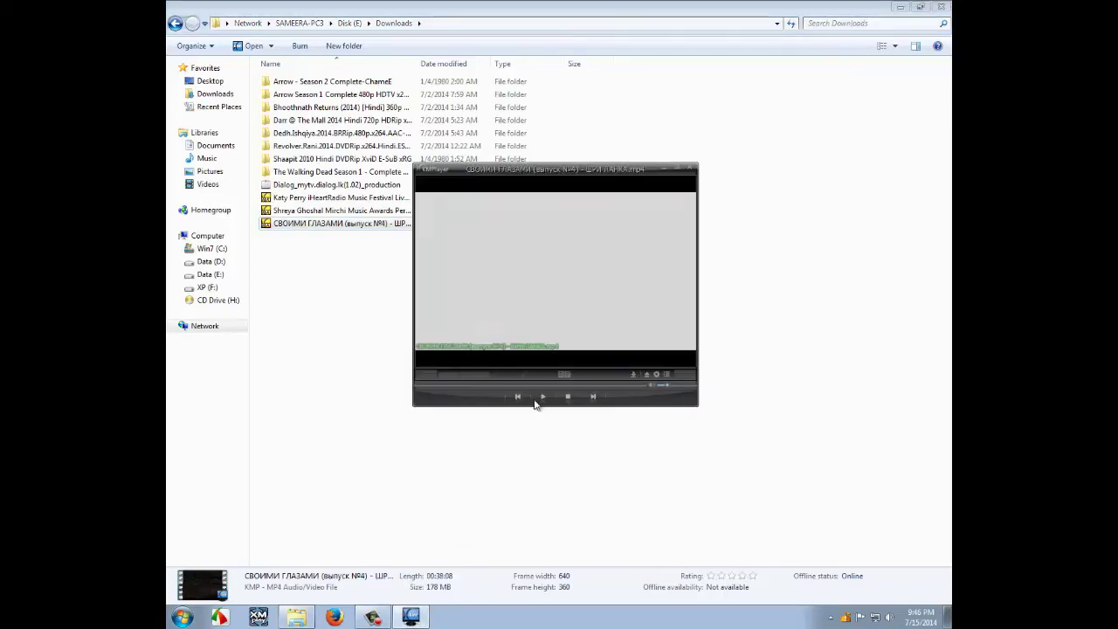
drag(474, 392, 543, 390)
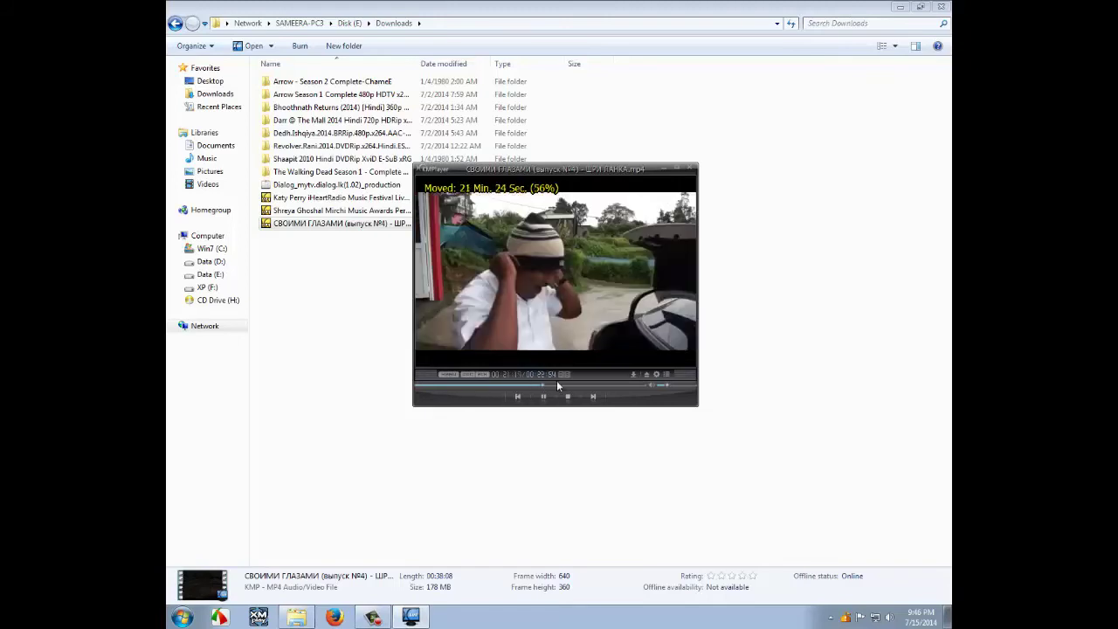
click(691, 167)
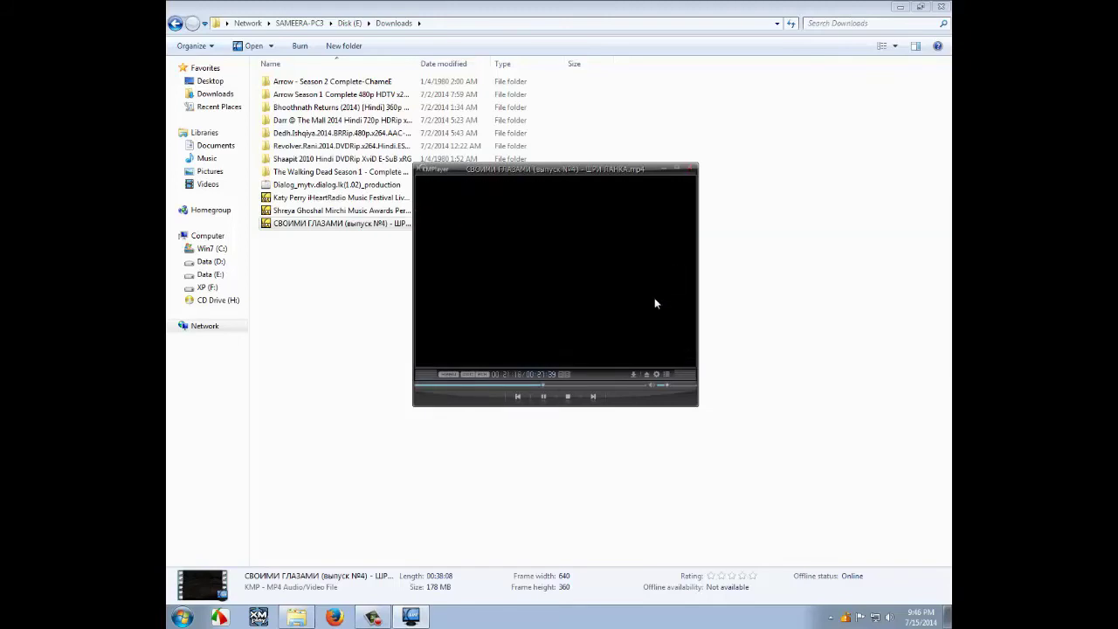
click(648, 309)
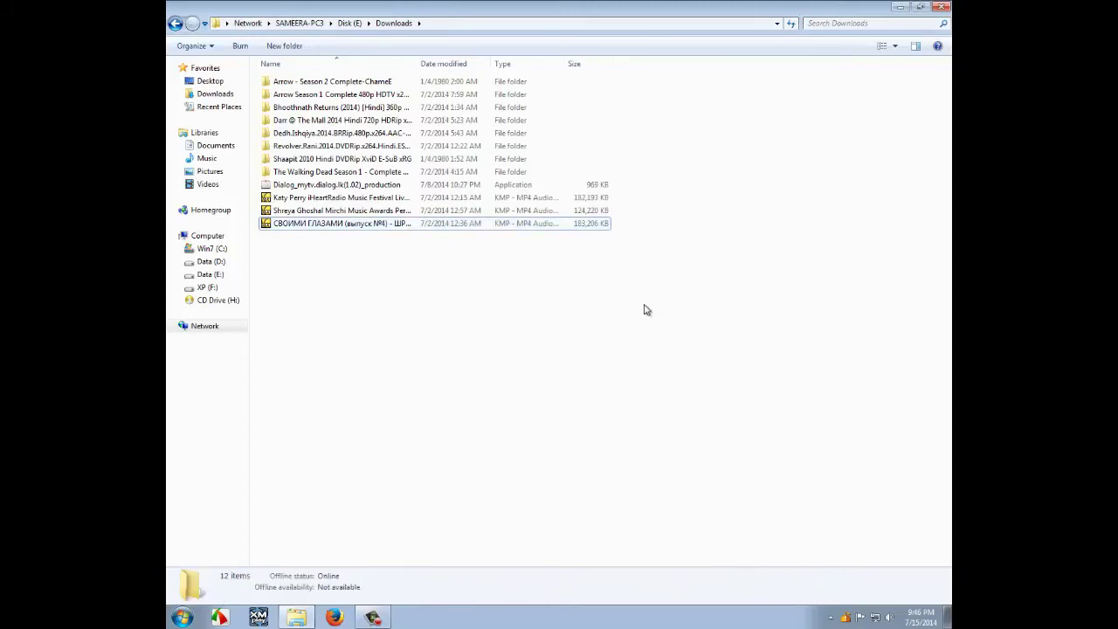
click(943, 7)
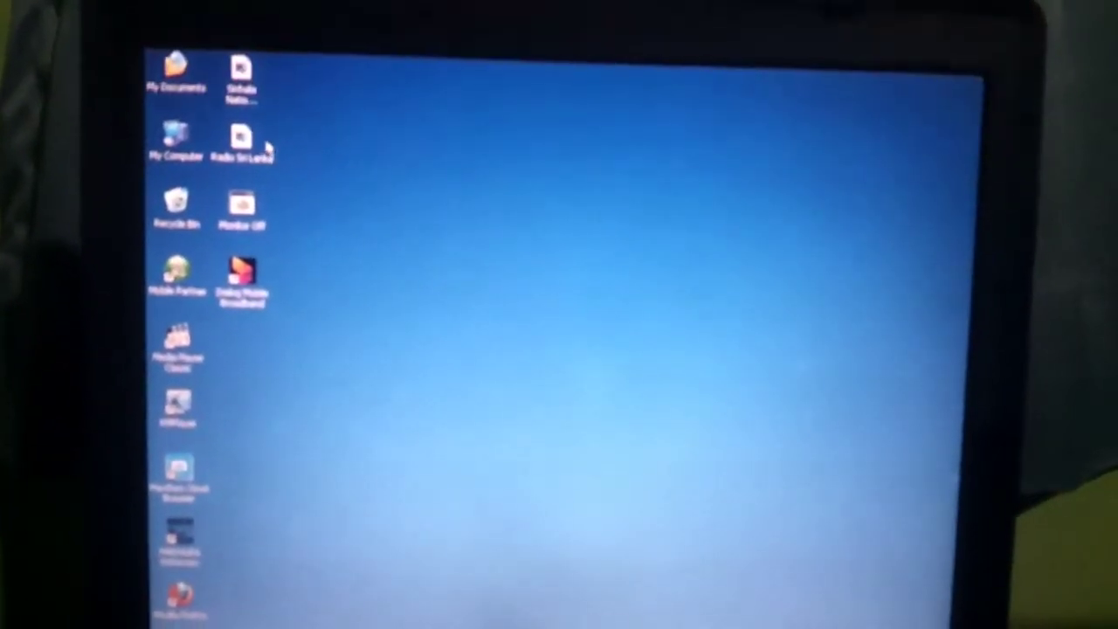
Close the drives window and open My Network Places from the Start menu.
double_click(172, 135)
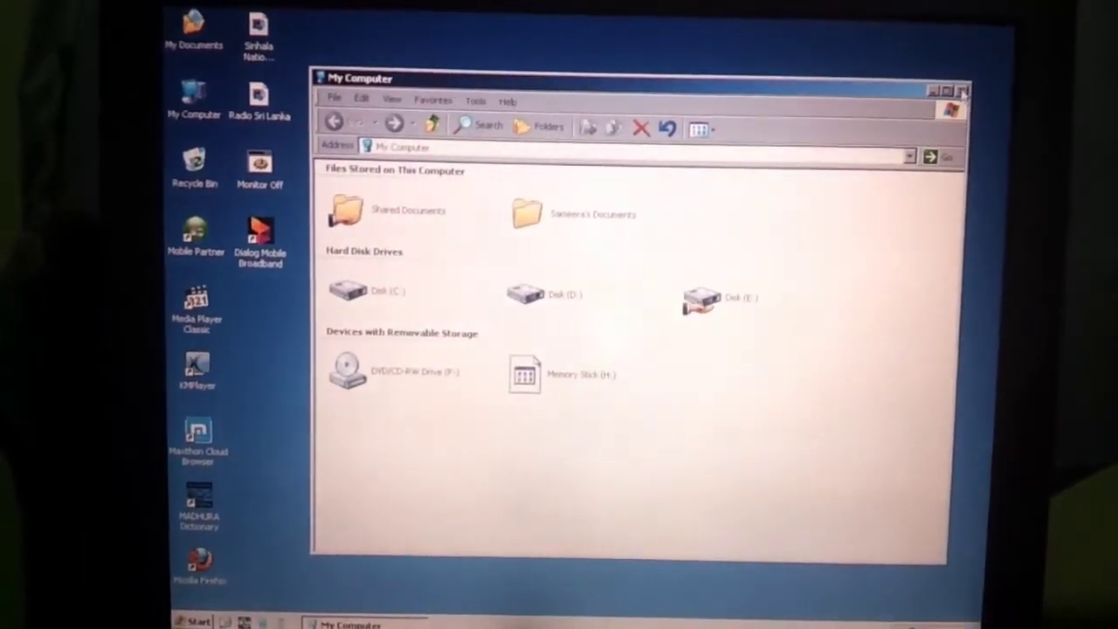
click(961, 91)
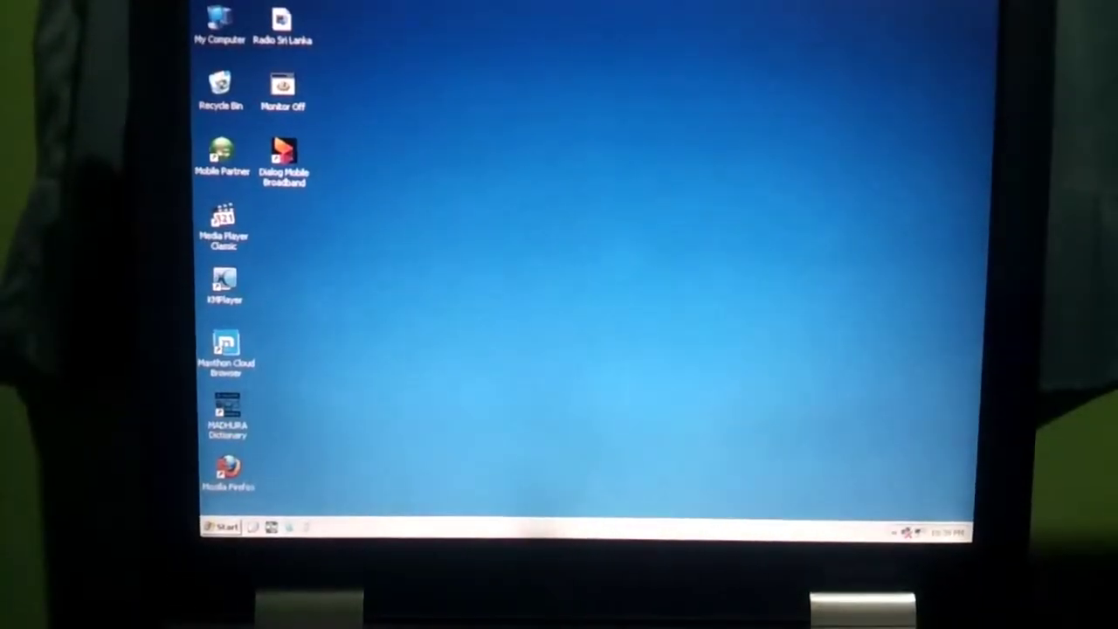
key(super)
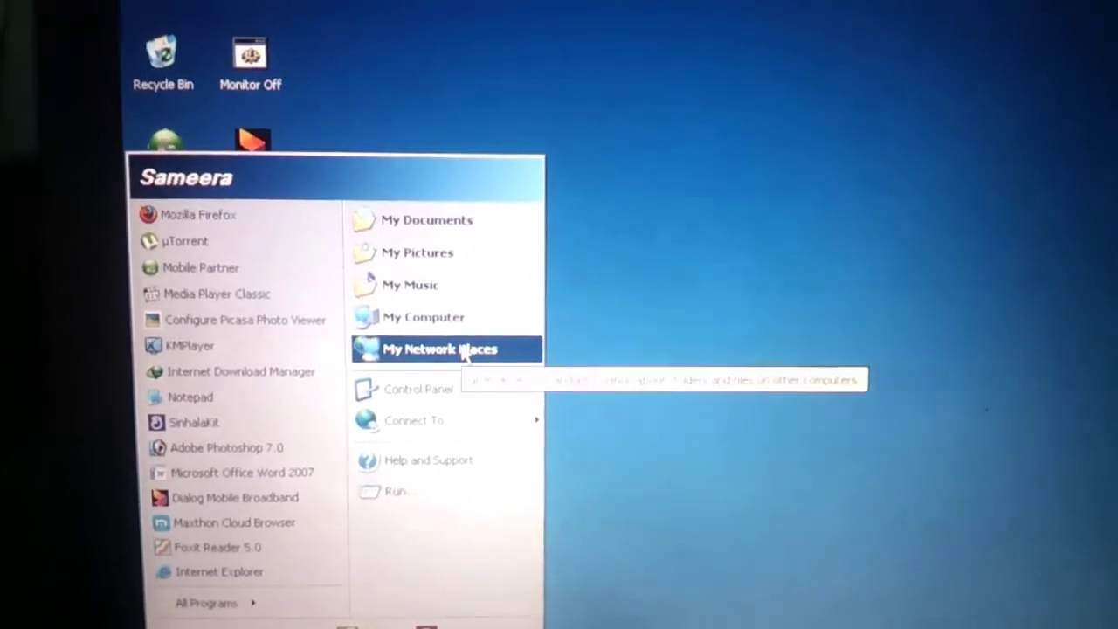
click(463, 350)
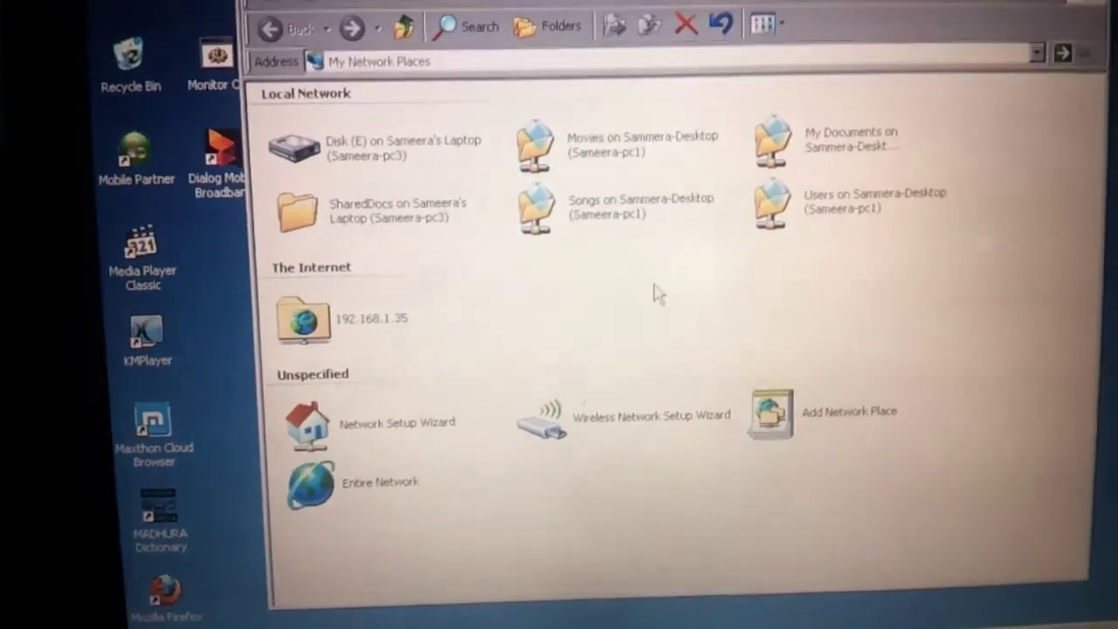
Open SAMEERA-PC1's Movies > New > Bhoothnath Returns folder and select its MP4 video.
double_click(629, 147)
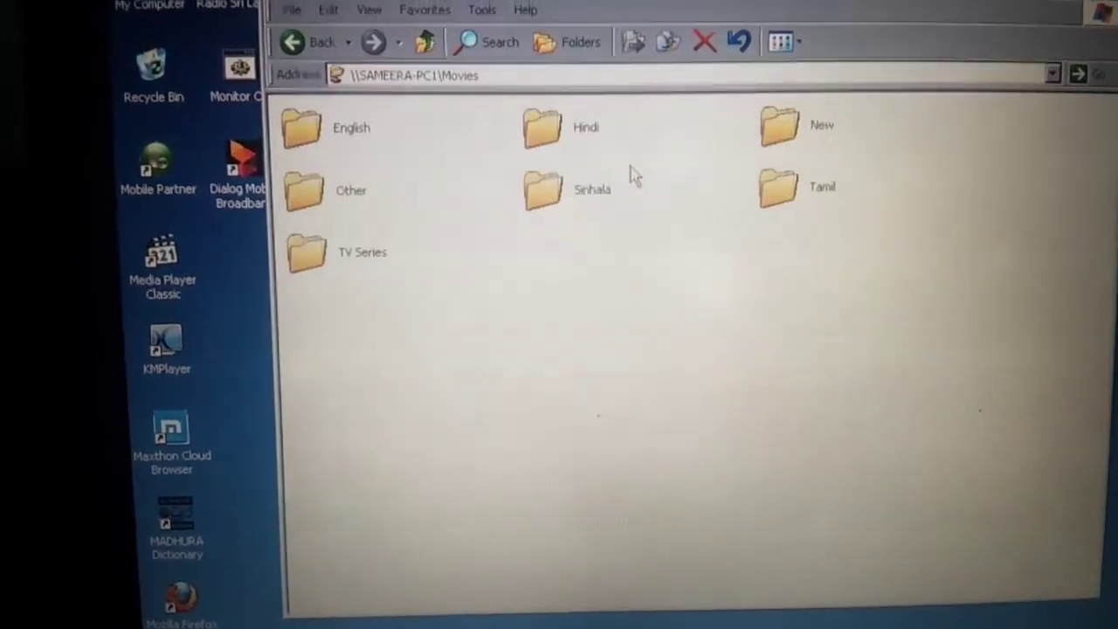
double_click(795, 141)
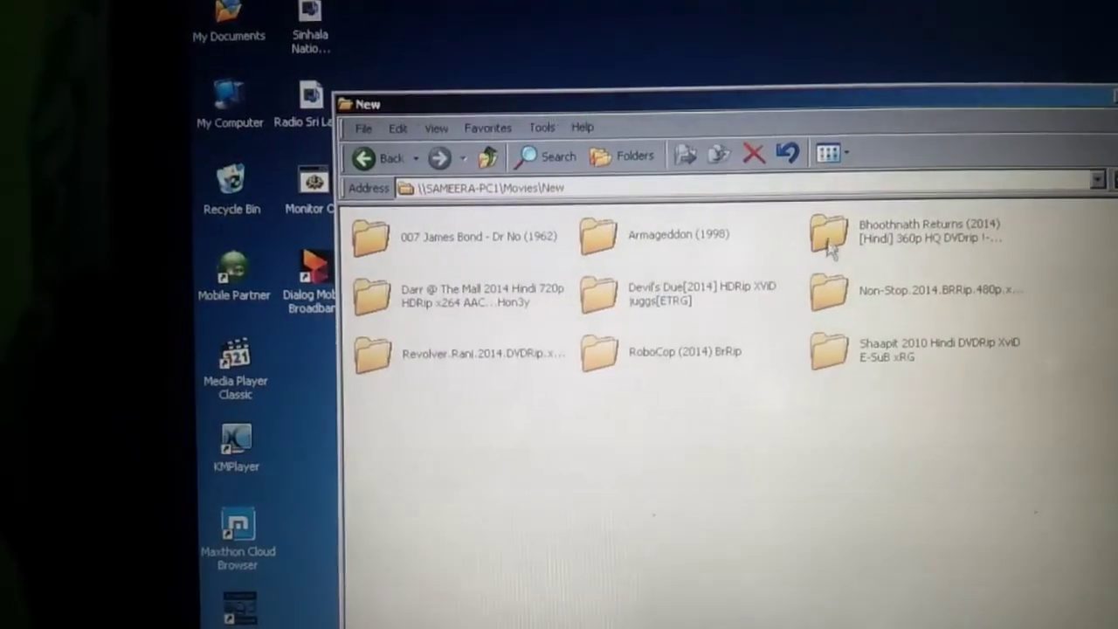
click(809, 175)
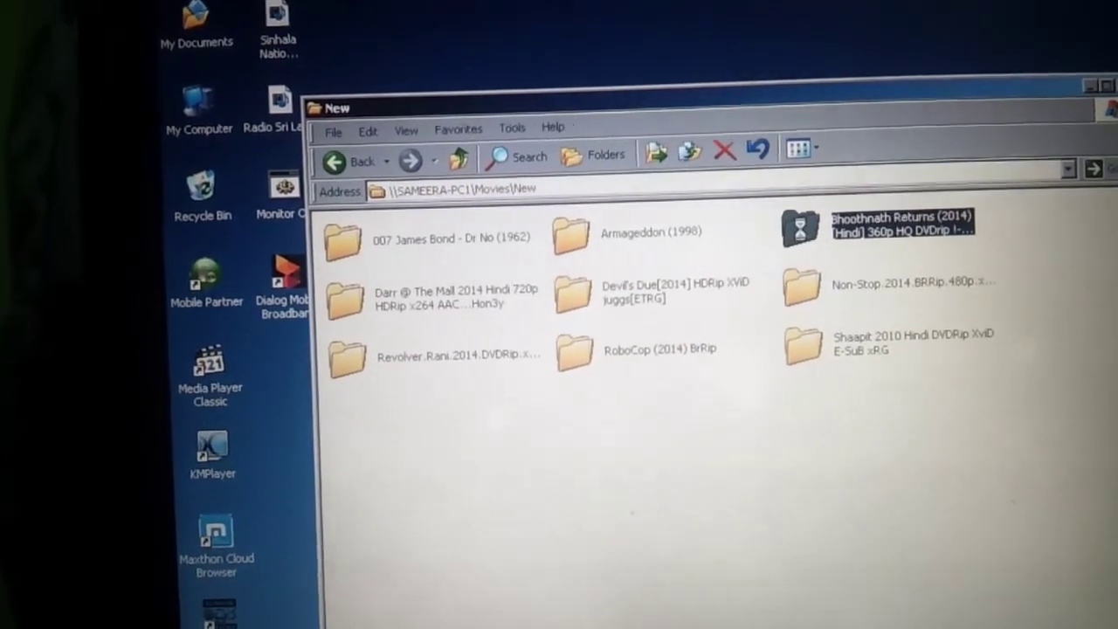
double_click(808, 247)
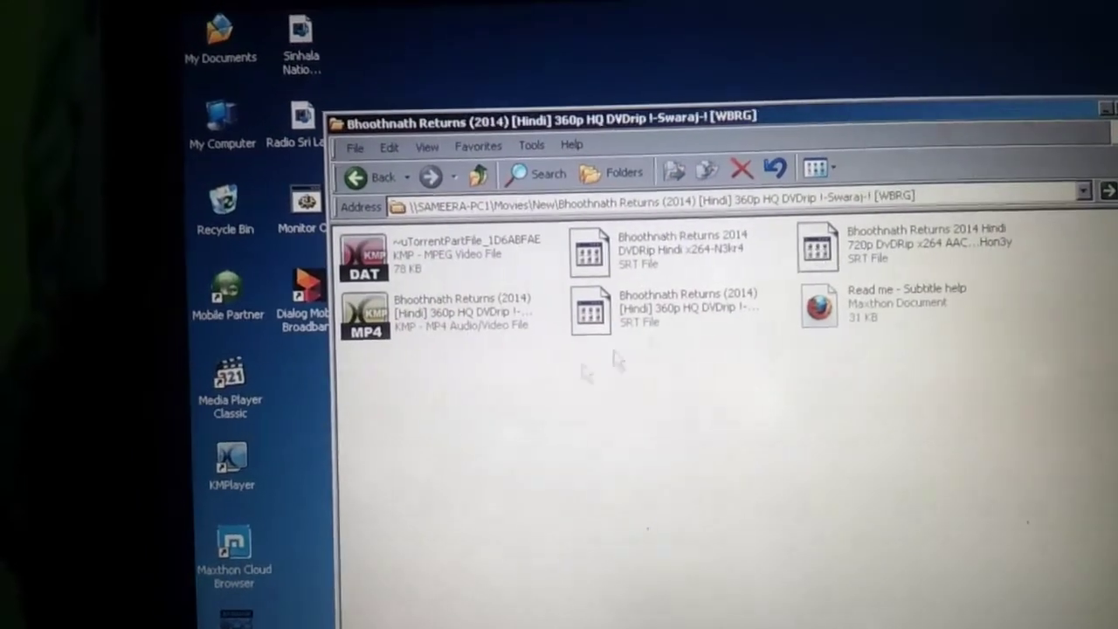
click(367, 319)
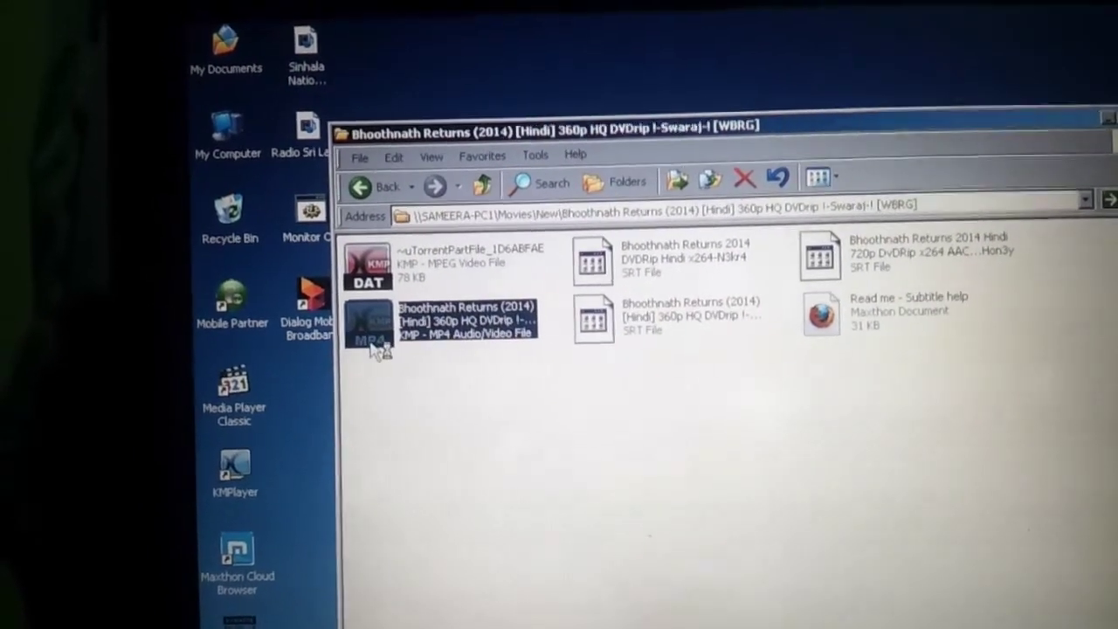
Play the Bhoothnath Returns MP4 in KMPlayer and seek ahead to about 26, then 52 minutes.
double_click(355, 319)
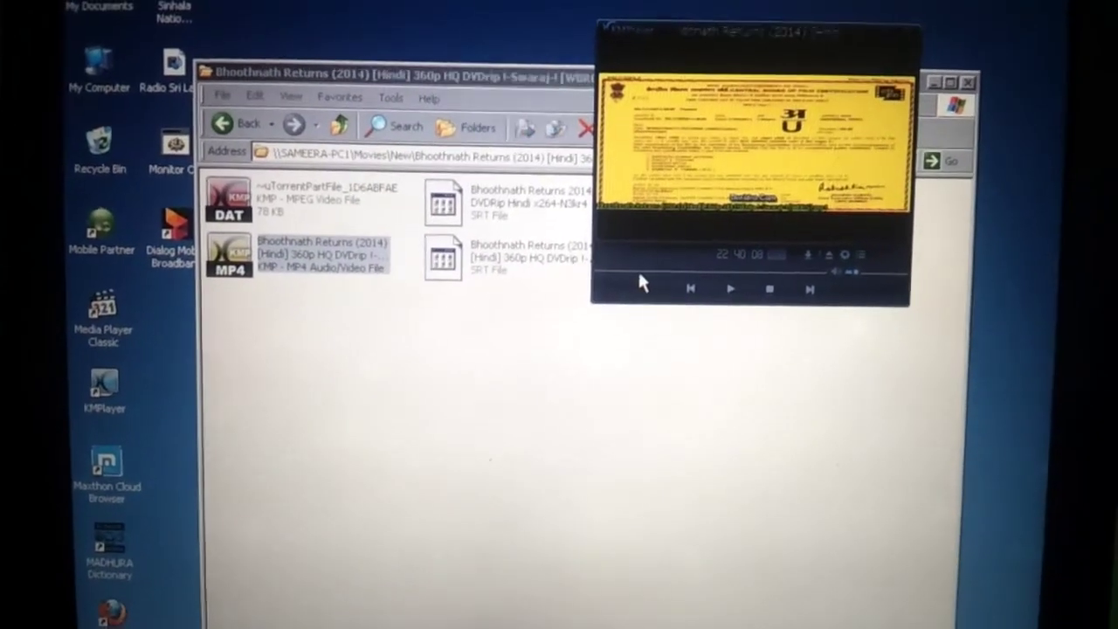
click(647, 281)
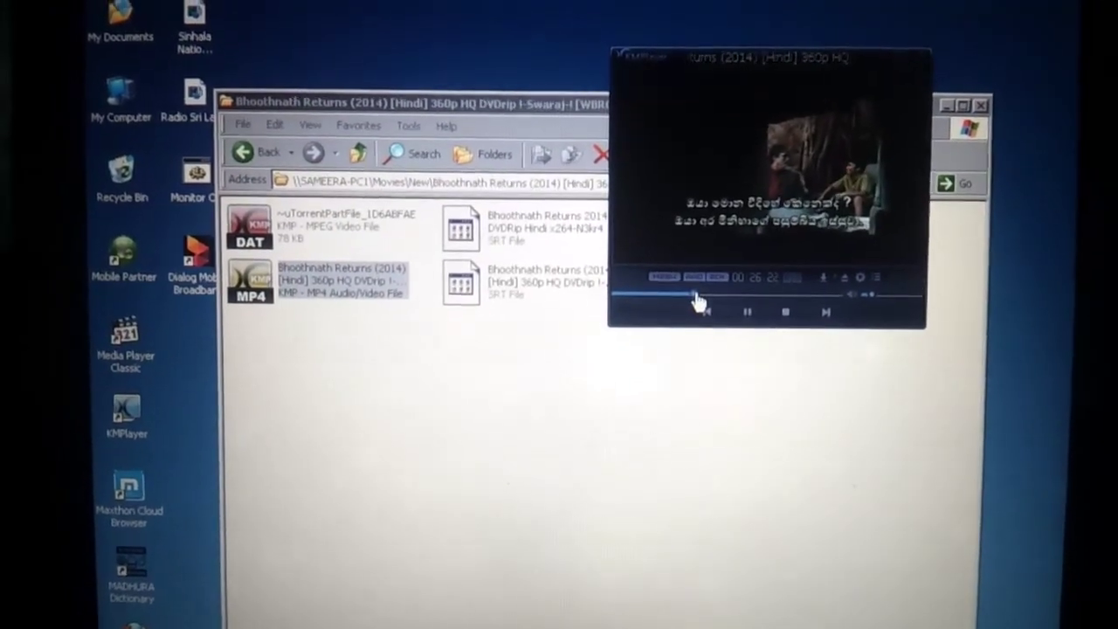
click(685, 275)
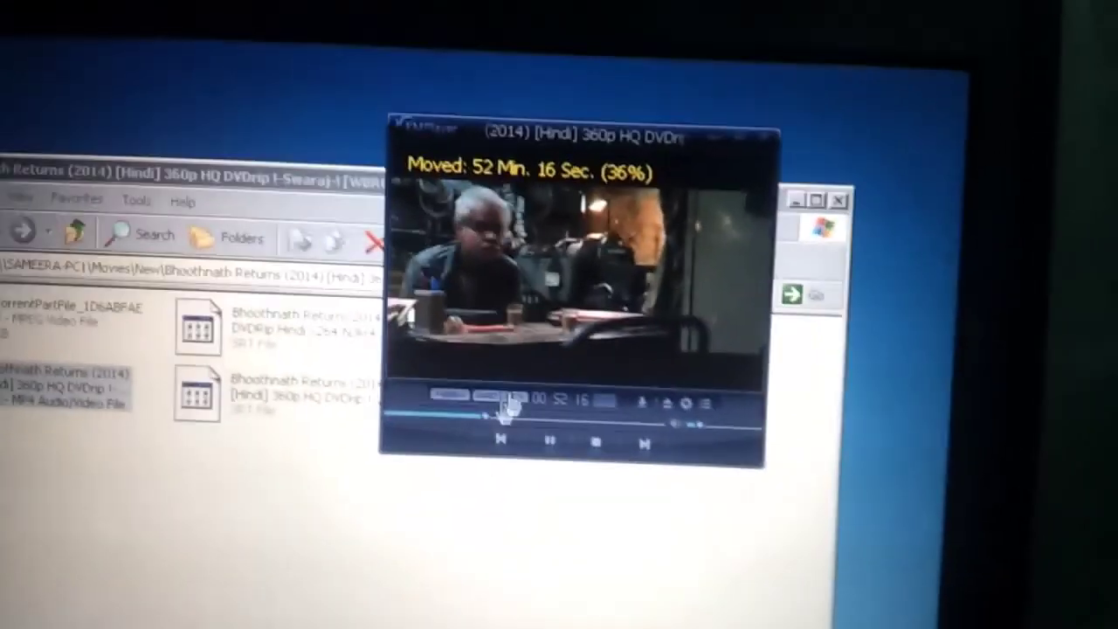